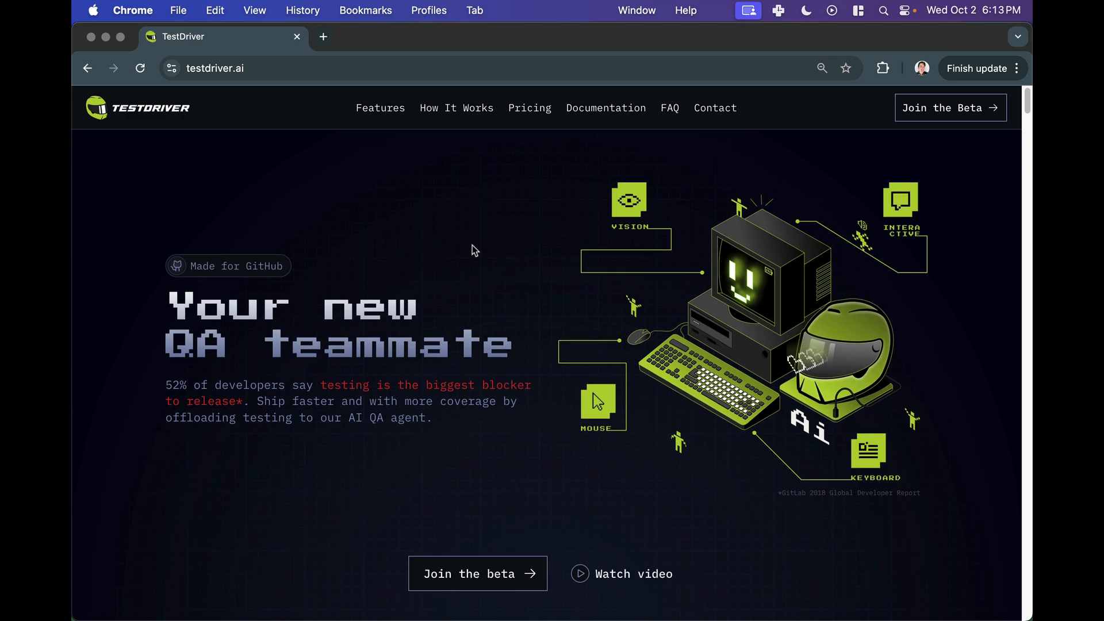
- Bring the terminal over the browser and list the files in the testdriver-sp project folder
scroll(471, 248, down, 15)
scroll(472, 245, up, 15)
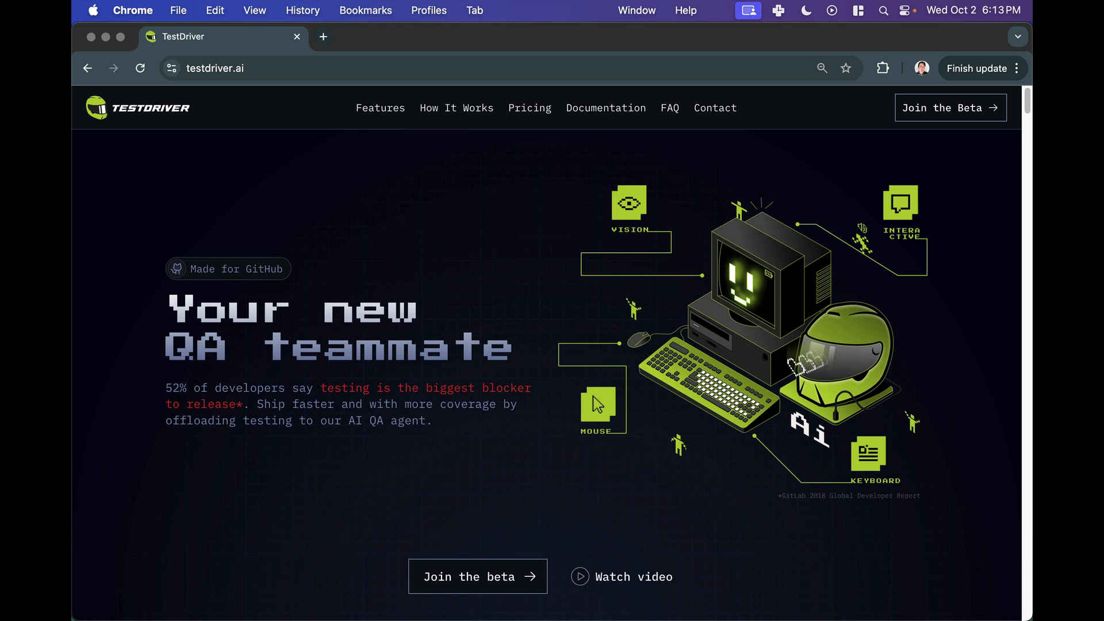
drag(75, 494, 755, 116)
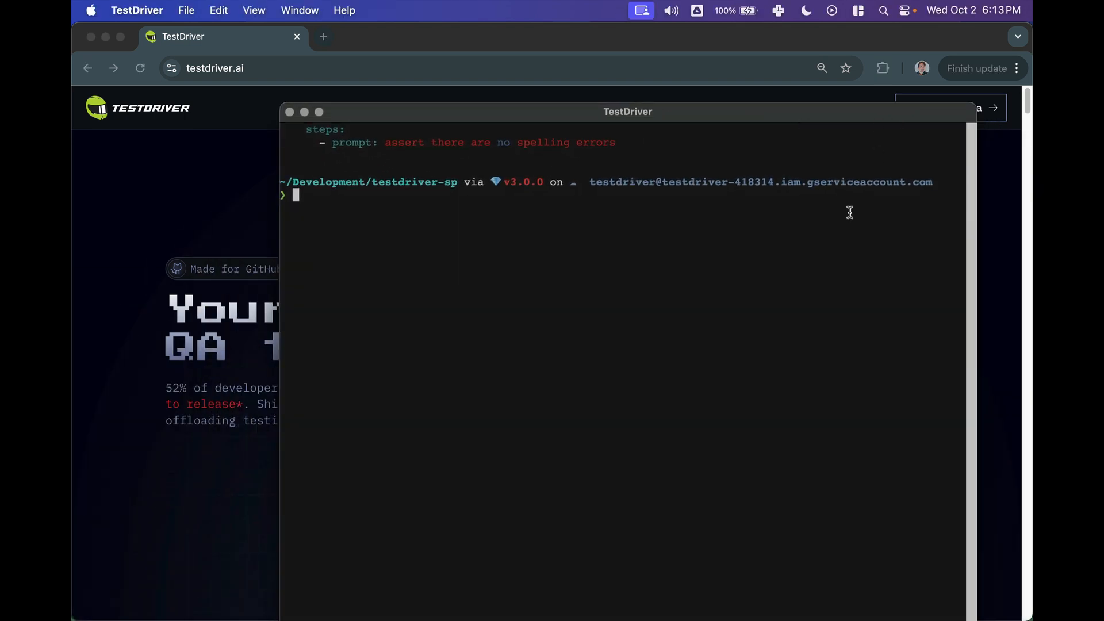
text(ls)
key(Return)
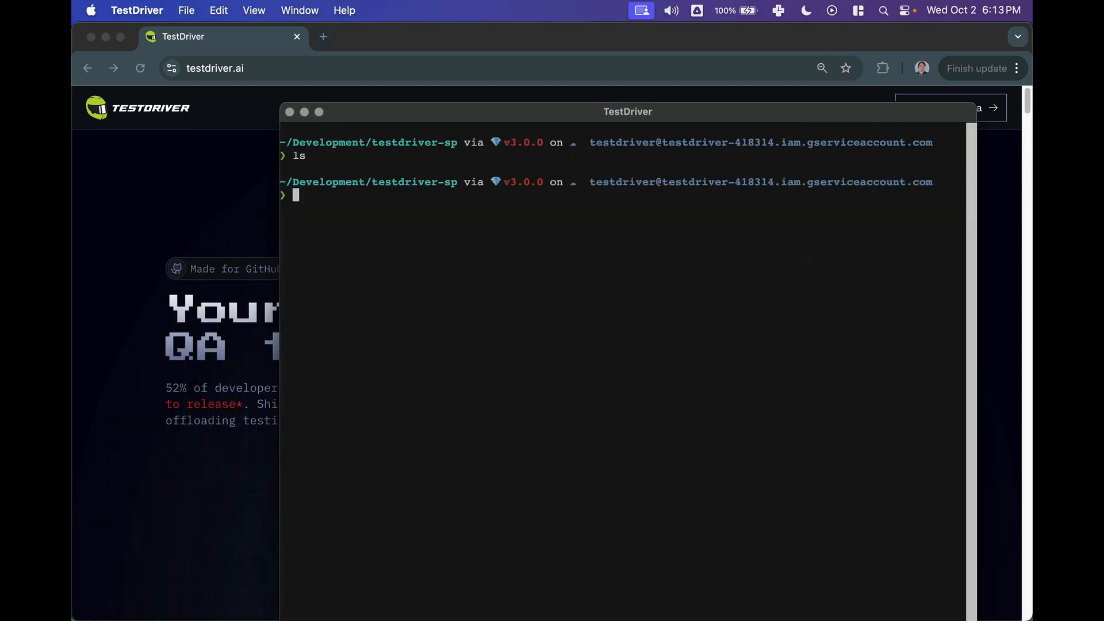
- Launch testdriverai from the project folder and move its terminal window beside the webpage
text(test)
key(Right)
key(Return)
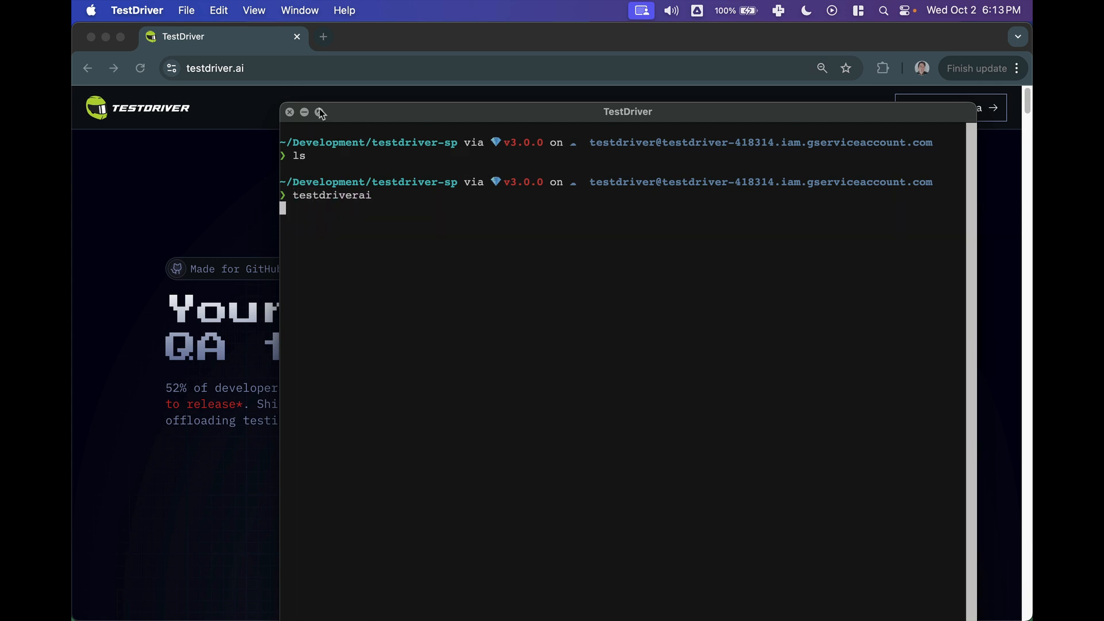
drag(290, 102, 402, 144)
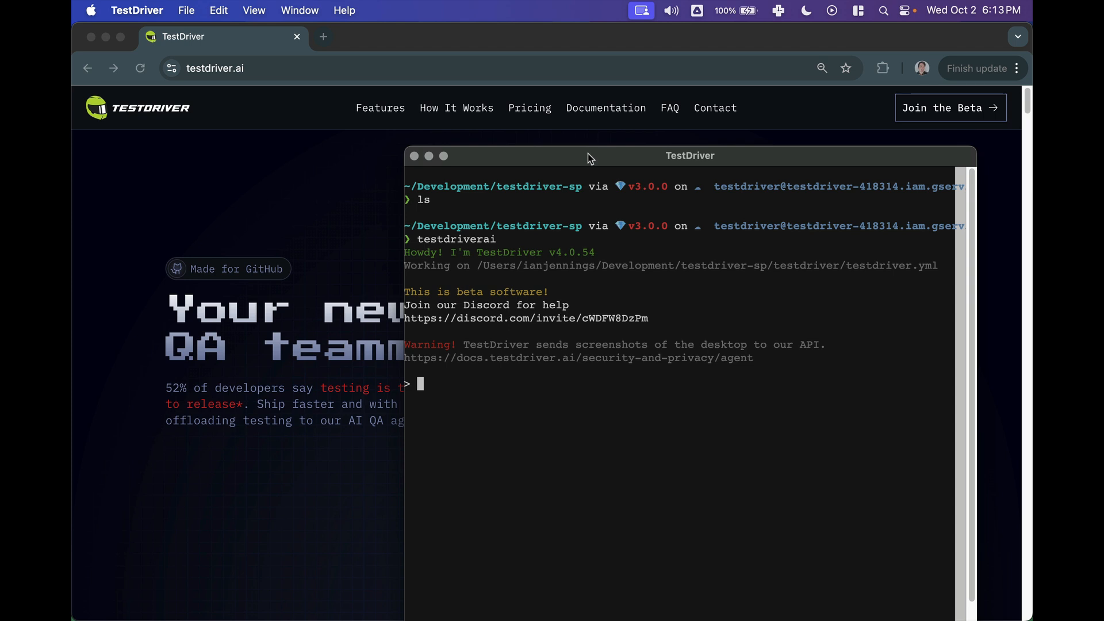
drag(588, 154, 592, 95)
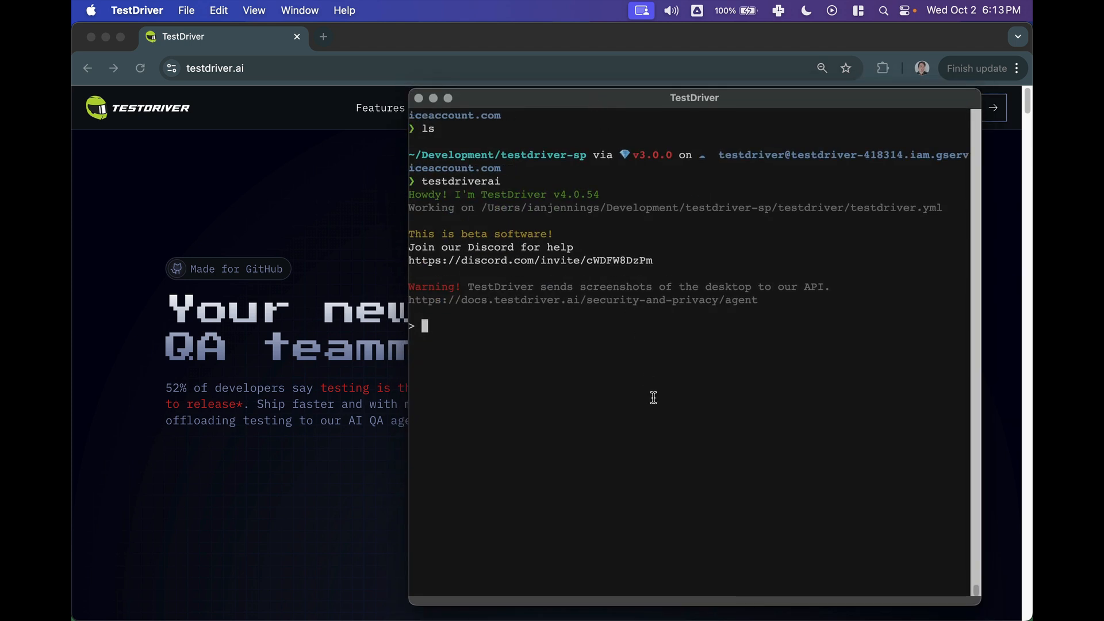
- Run an /explore prompt: assert the website has no spelling, grammer, or syntax errors, then scroll down, repeating until the page bottom
text(/explore)
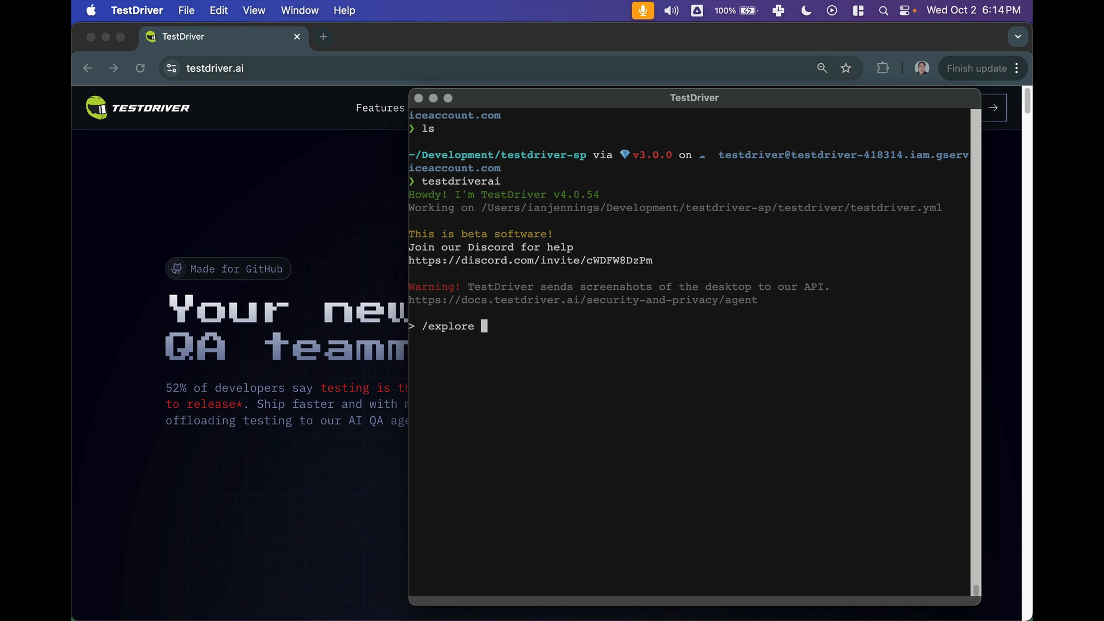
text(check the)
key(BackSpace)
key(BackSpace)
key(BackSpace)
key(BackSpace)
key(BackSpace)
key(BackSpace)
key(BackSpace)
key(BackSpace)
key(BackSpace)
key(BackSpace)
text(assert the website has no )
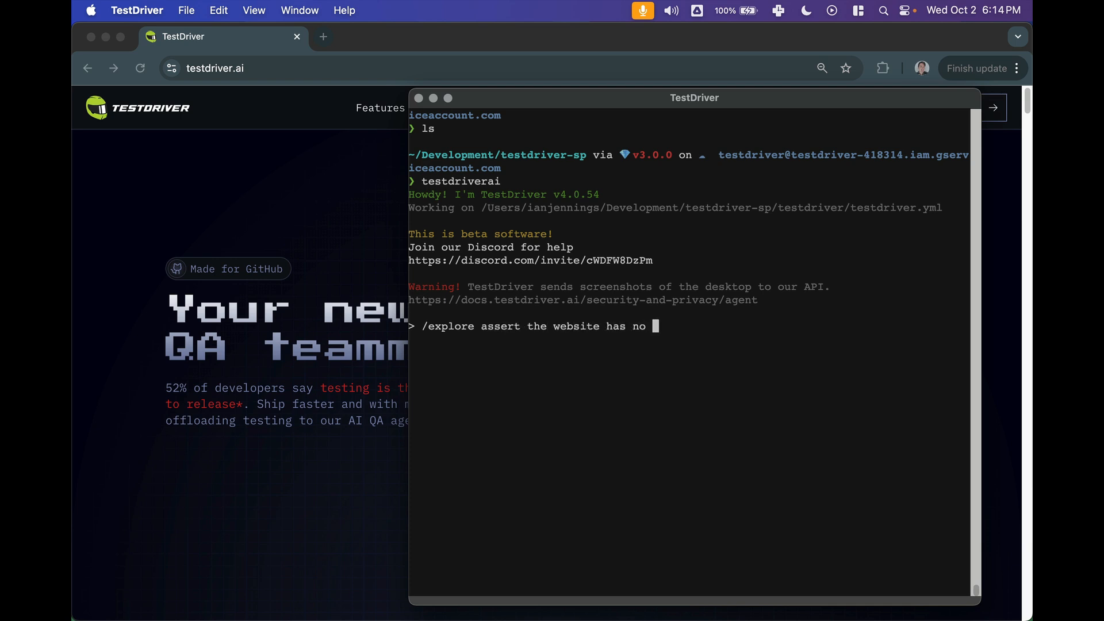
text(spelling, gr)
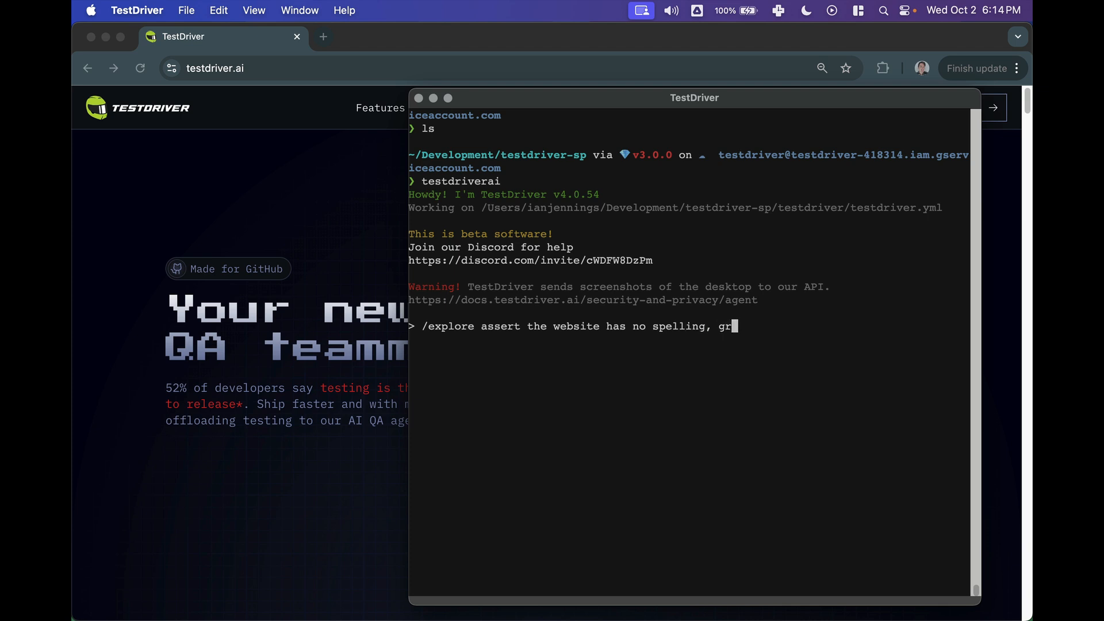
text(ammer, or syntax er)
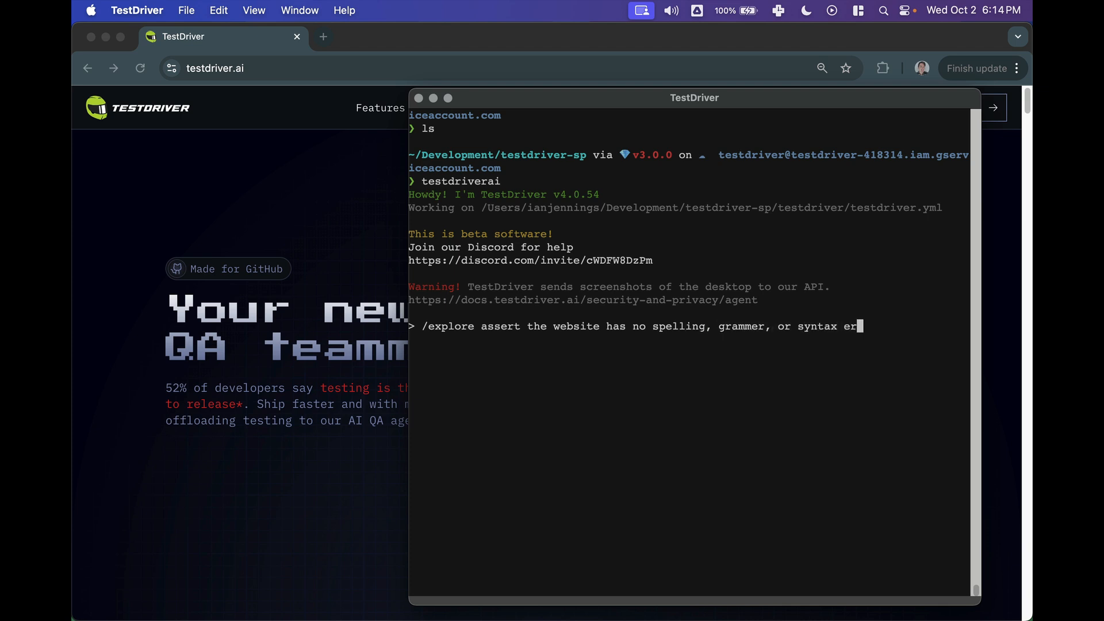
text(rors)
text(. then scroll)
text( down)
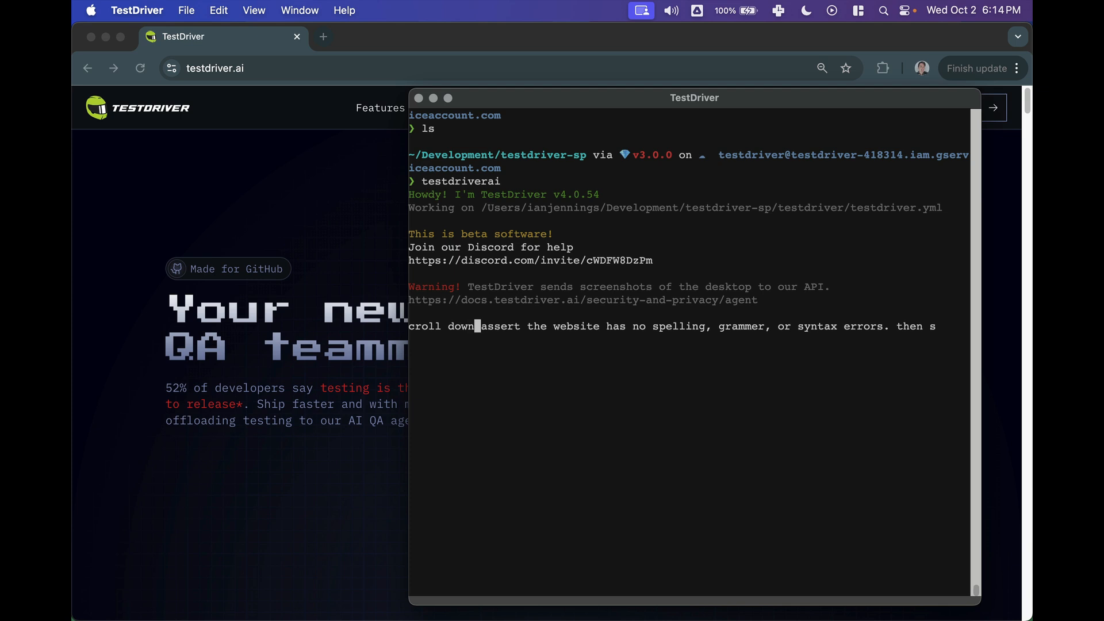
text(. )
text(repeat that )
text(until you reach the b)
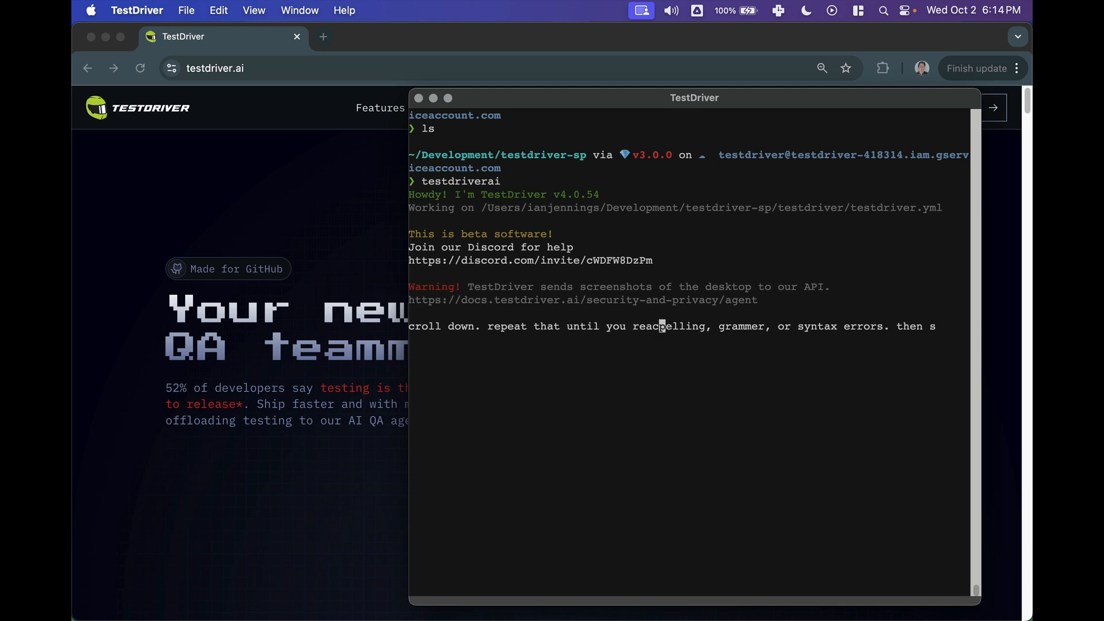
text(ottom of the )
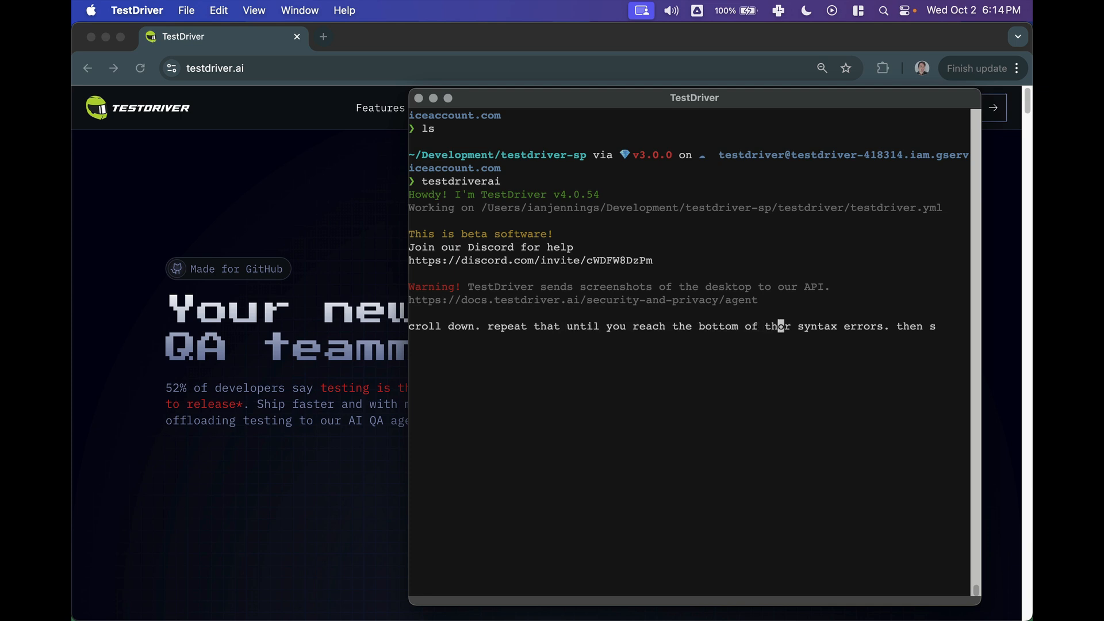
text(page)
key(Return)
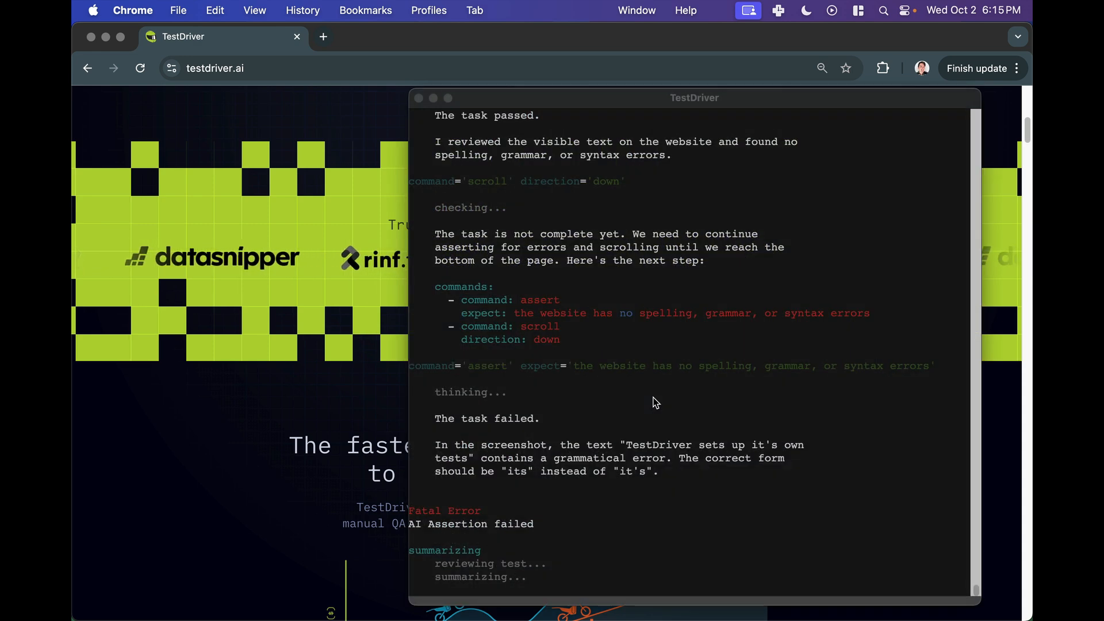
- Review the run's output, including the failed assertion explanation and the saved test script
scroll(668, 438, up, 5)
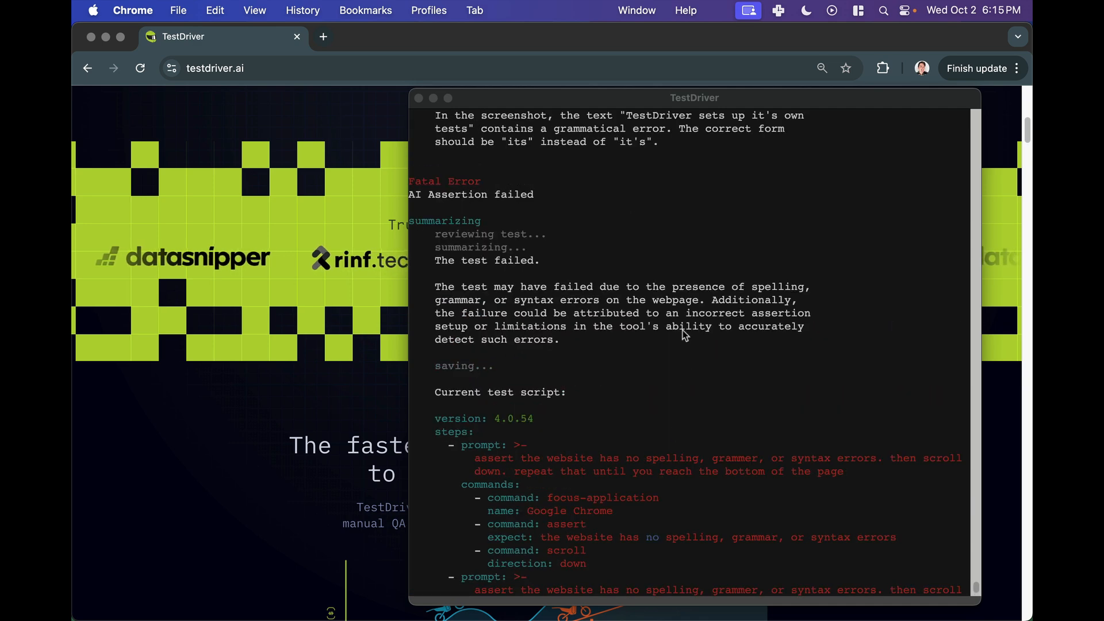
scroll(528, 296, up, 3)
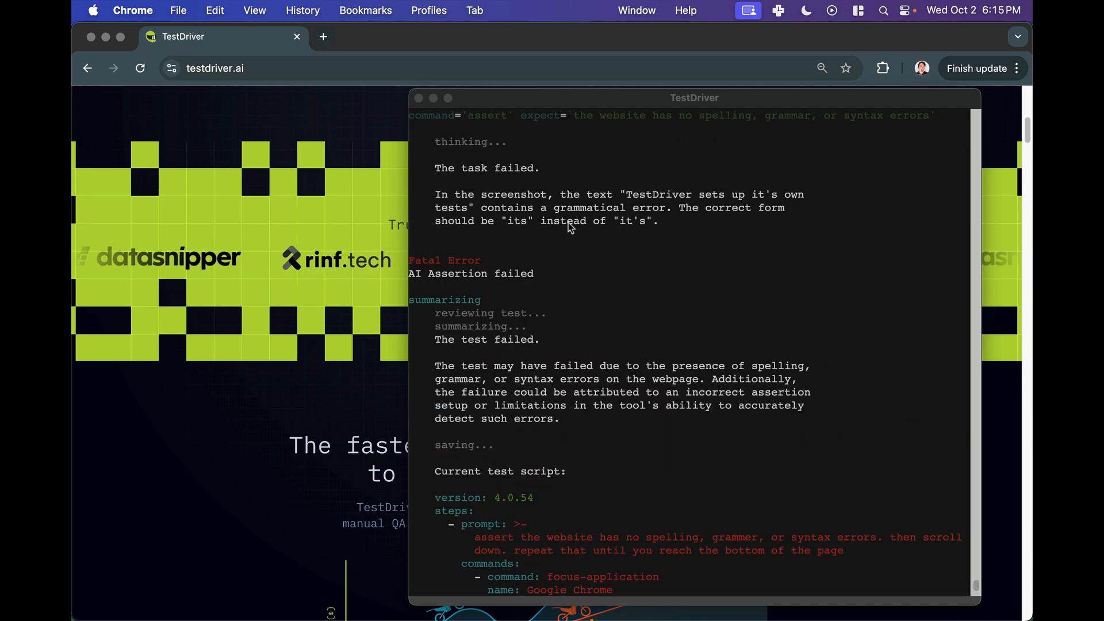
click(602, 191)
drag(612, 196, 510, 220)
triple_click(759, 197)
click(759, 197)
click(511, 220)
scroll(577, 229, down, 5)
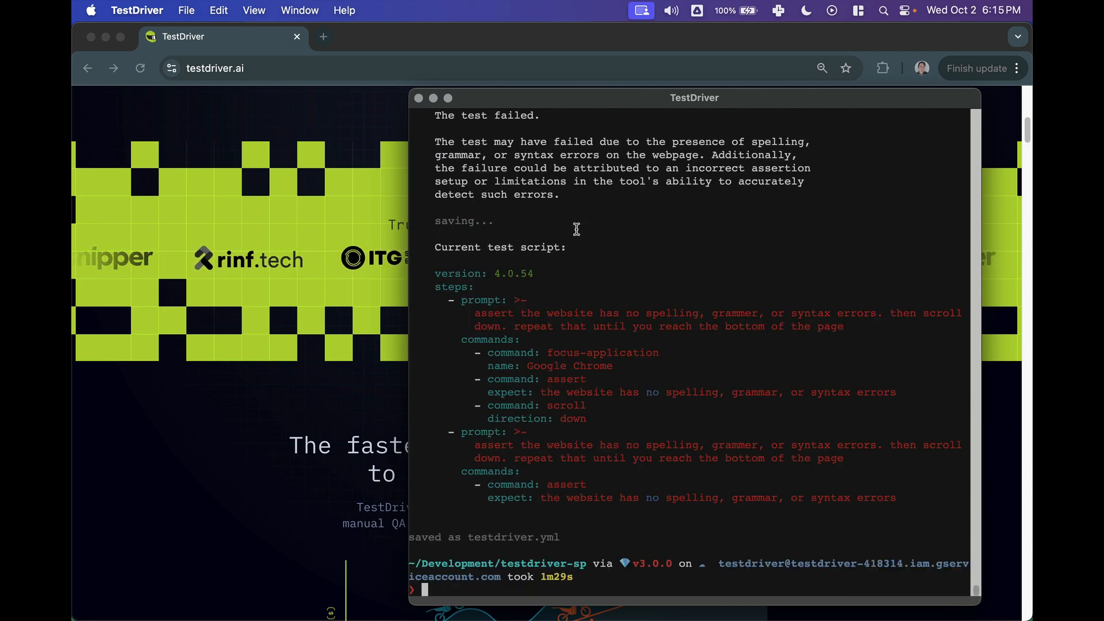
scroll(469, 311, up, 2)
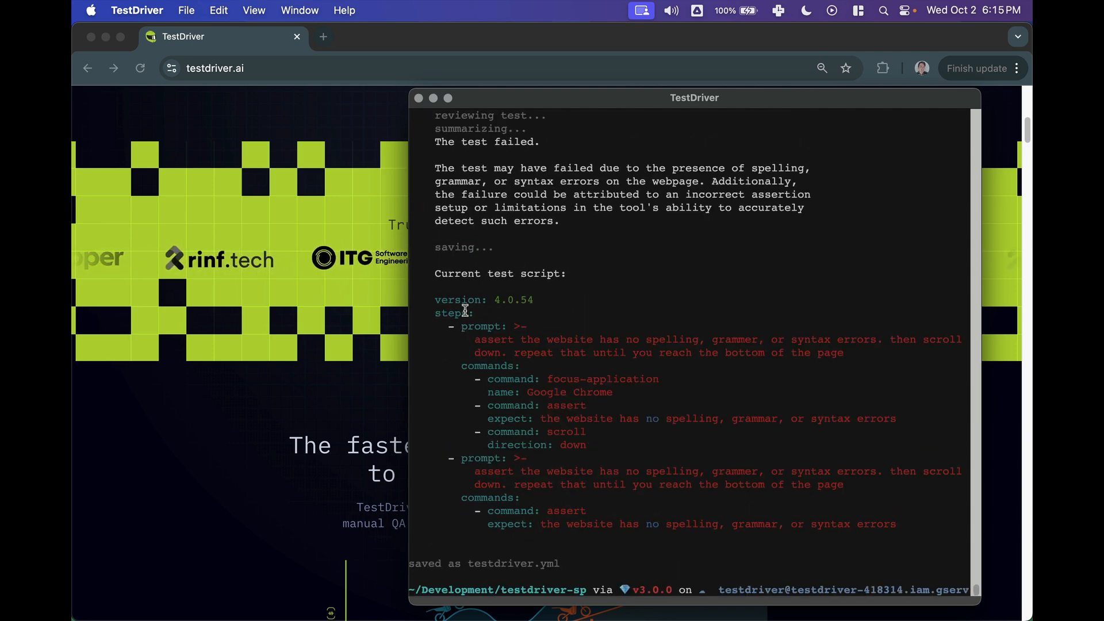
scroll(468, 302, down, 2)
drag(443, 274, 886, 490)
click(887, 489)
click(165, 422)
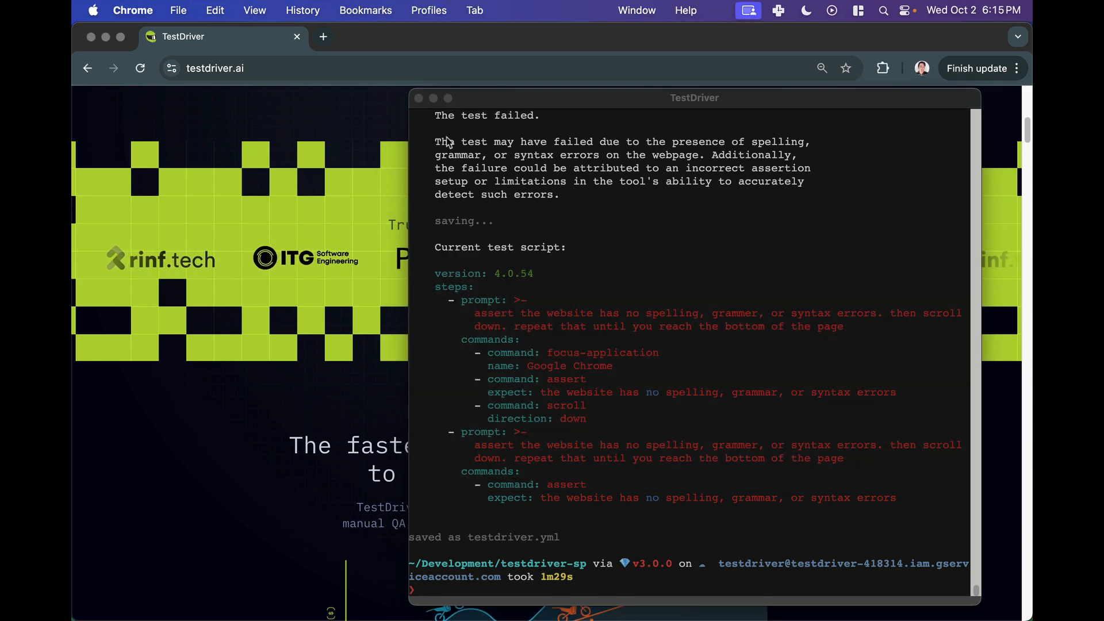
double_click(518, 98)
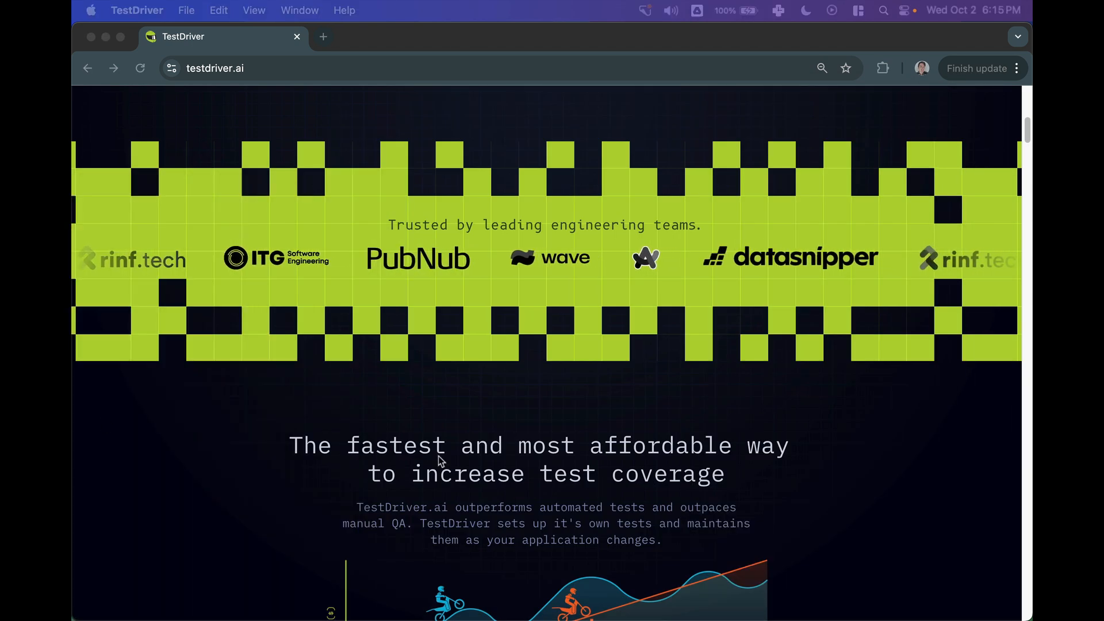
- Inspect the paragraph in DevTools, change "it's own tests" to "its own tests" in its text, and close DevTools
right_click(525, 531)
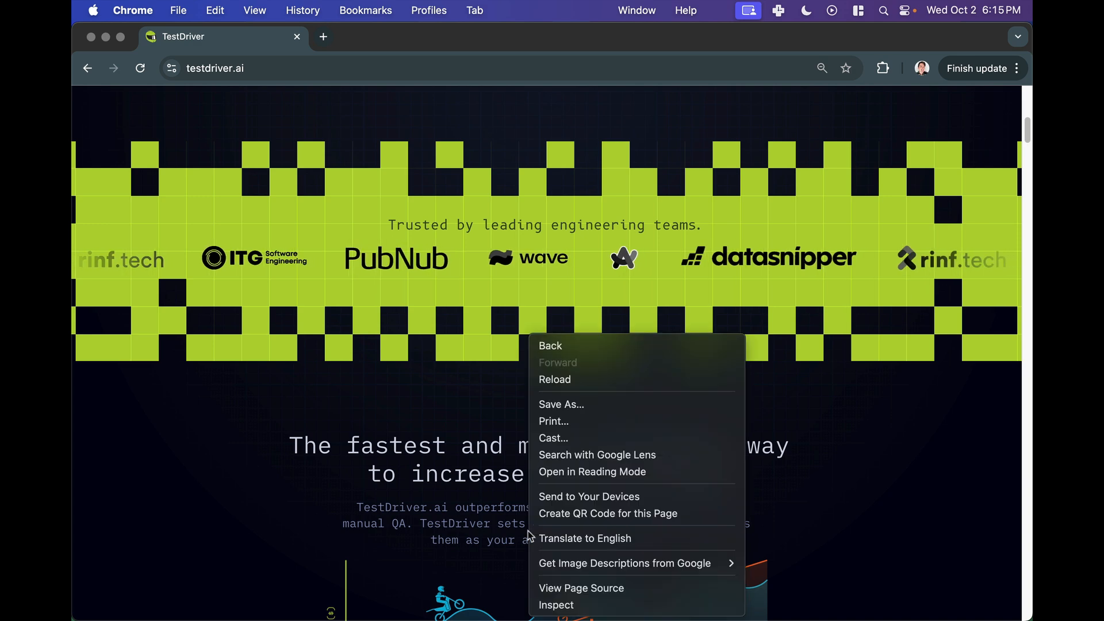
click(552, 603)
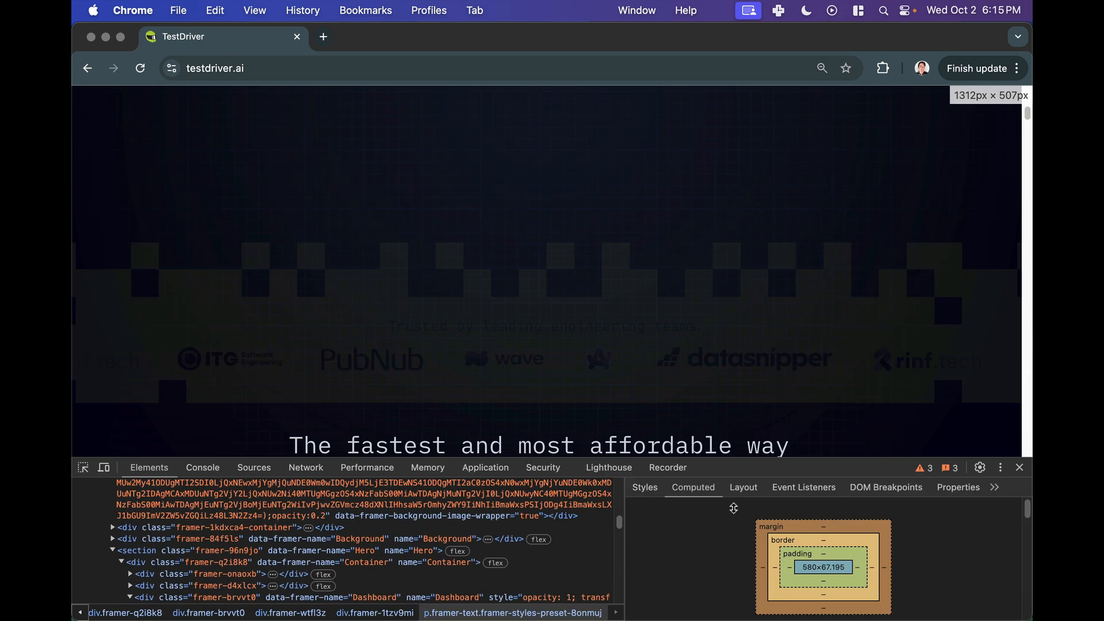
drag(734, 508, 731, 504)
scroll(713, 382, down, 5)
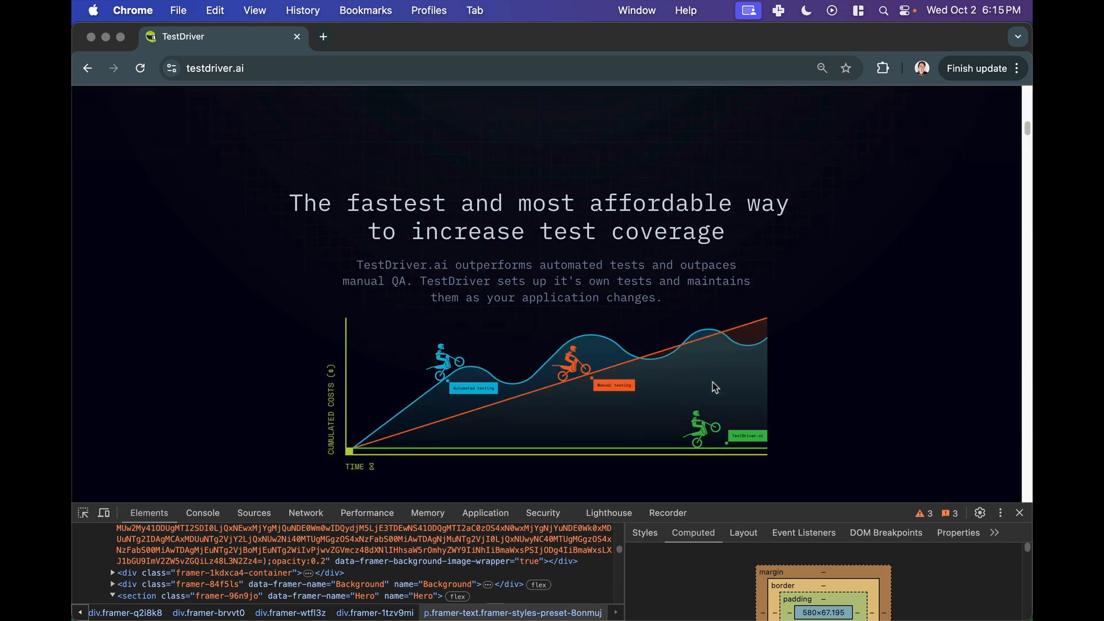
click(83, 512)
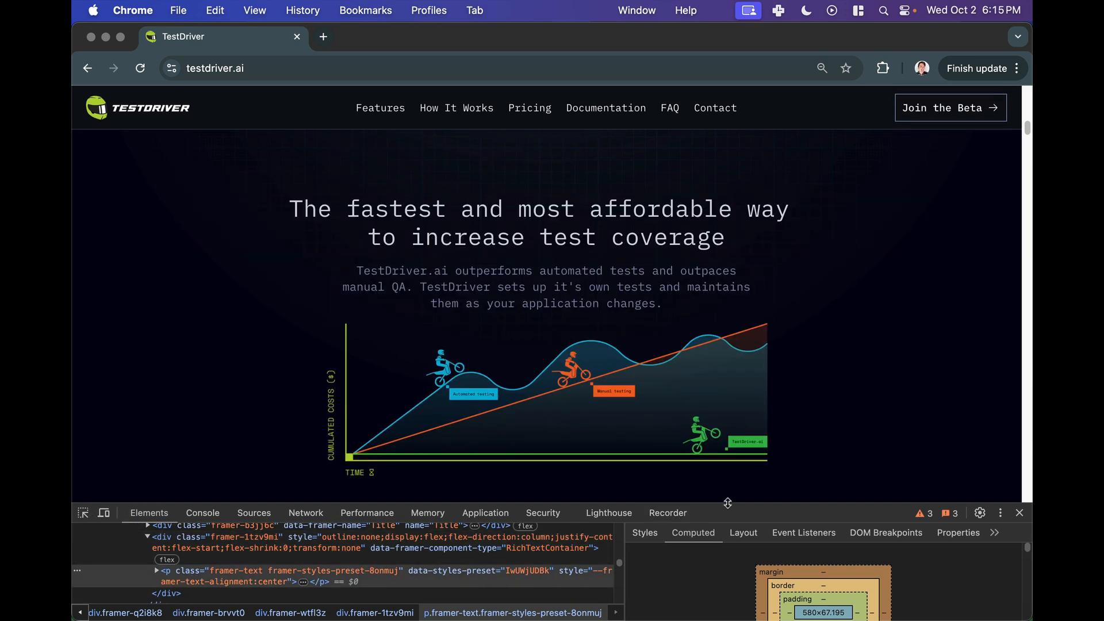
drag(744, 504, 744, 322)
click(157, 389)
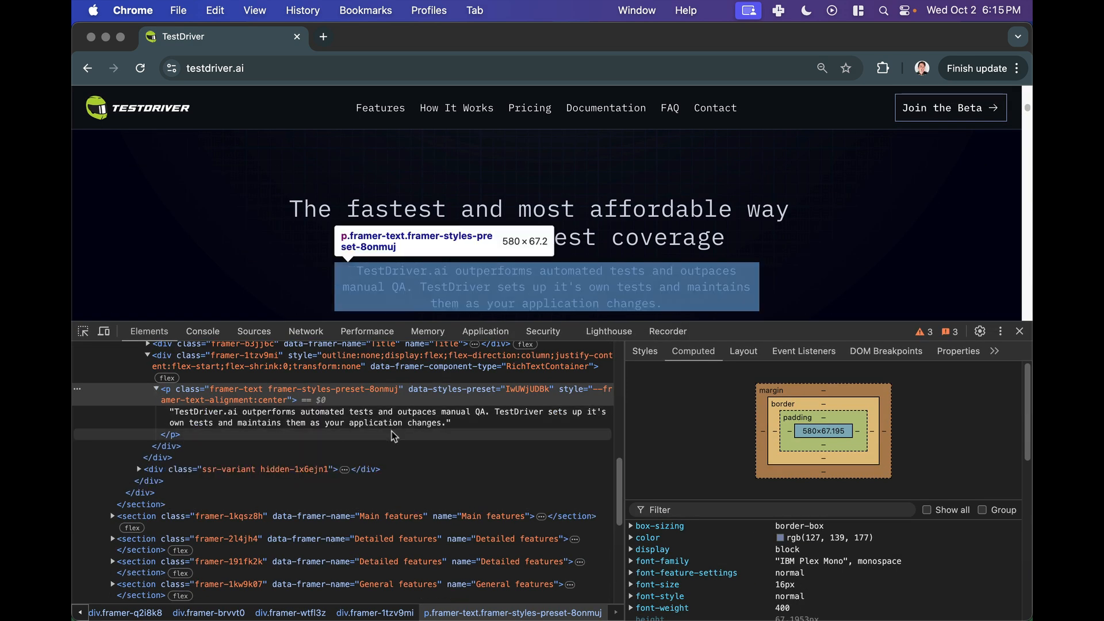
click(397, 425)
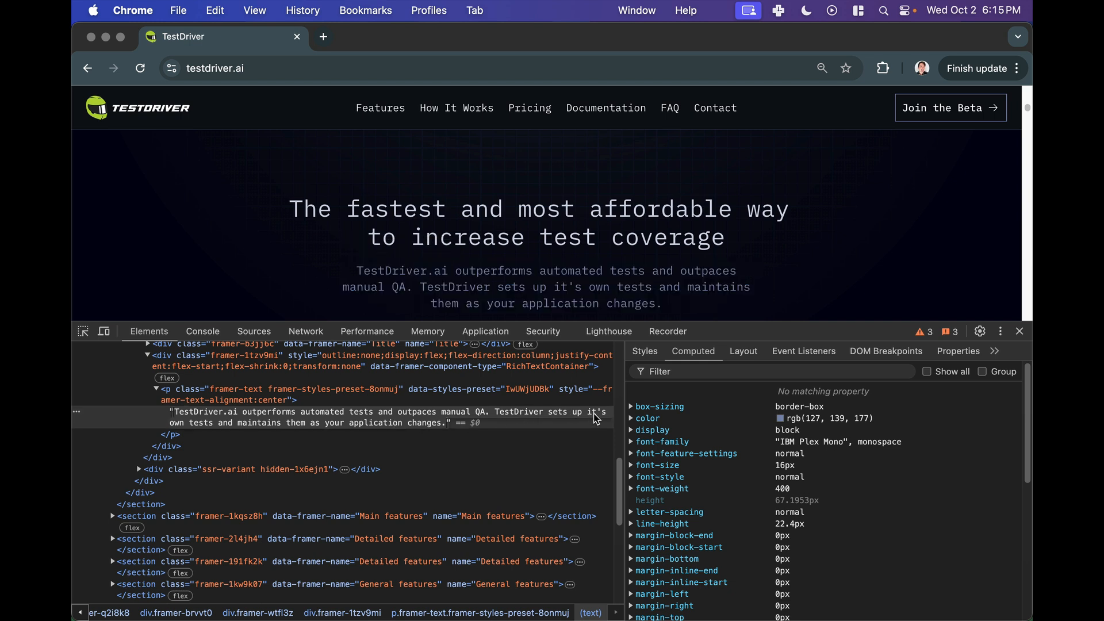
double_click(600, 417)
click(601, 417)
key(BackSpace)
key(Return)
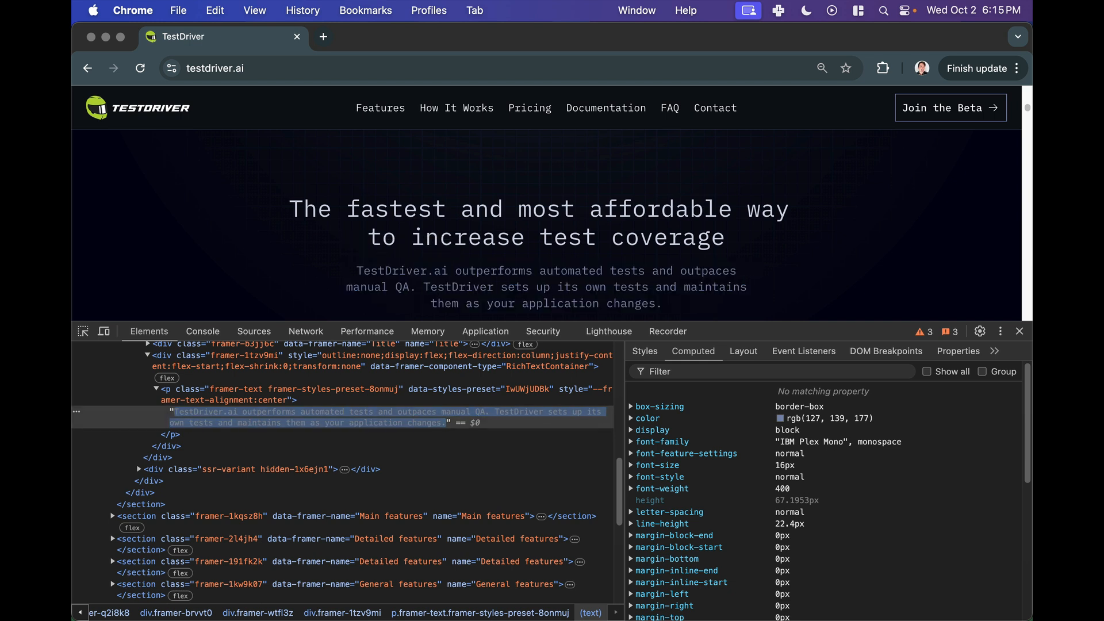
click(1019, 331)
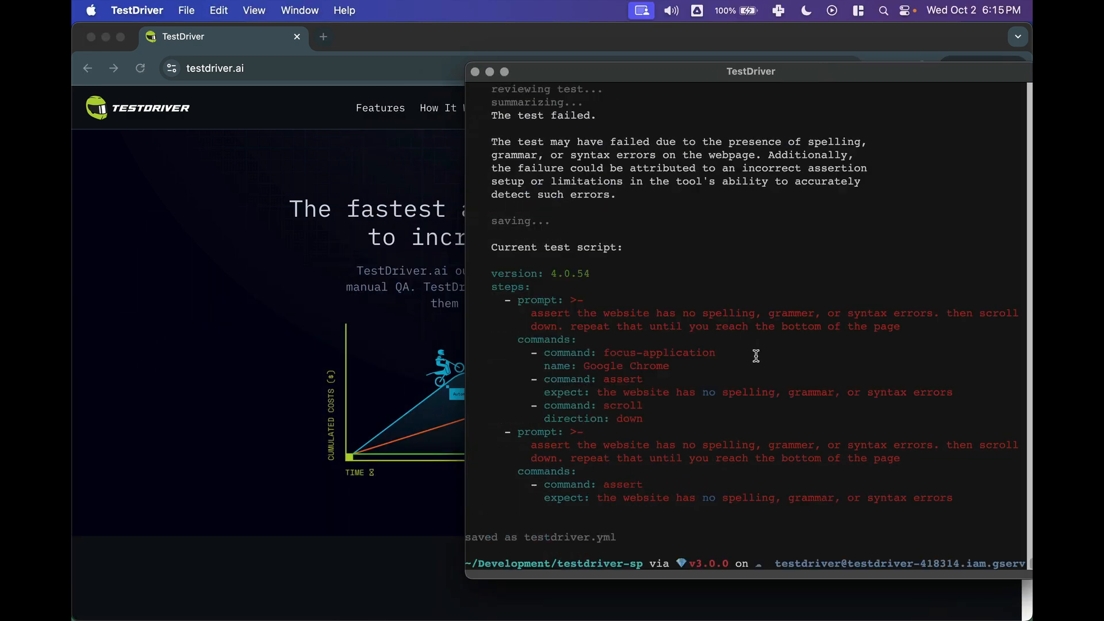
- Relaunch testdriverai and rerun the same /explore spelling, grammar and syntax prompt on the edited page
text(testdriverai)
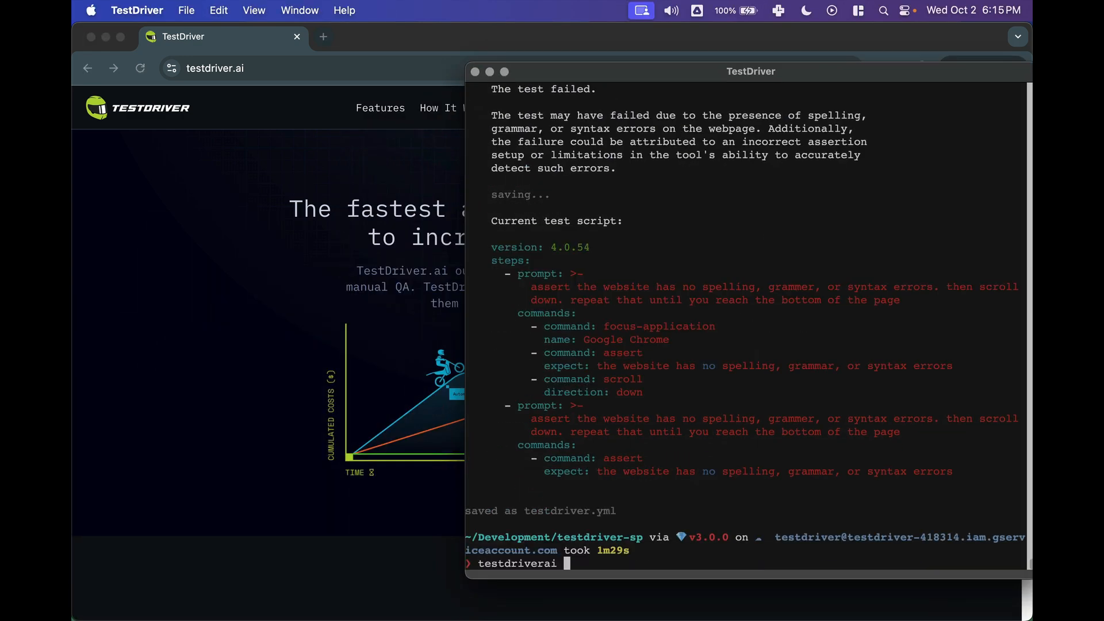
key(Return)
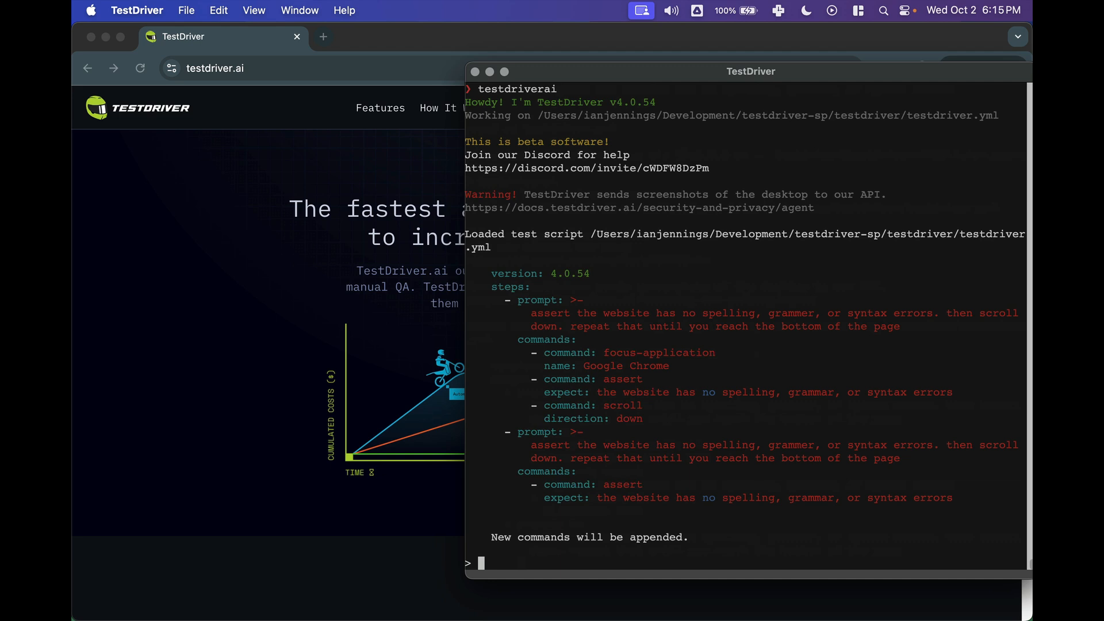
text(/explore assert the website has no spelling, grammer, or syntax errors. then scroll down. repeat that until you reach the bottom of the page)
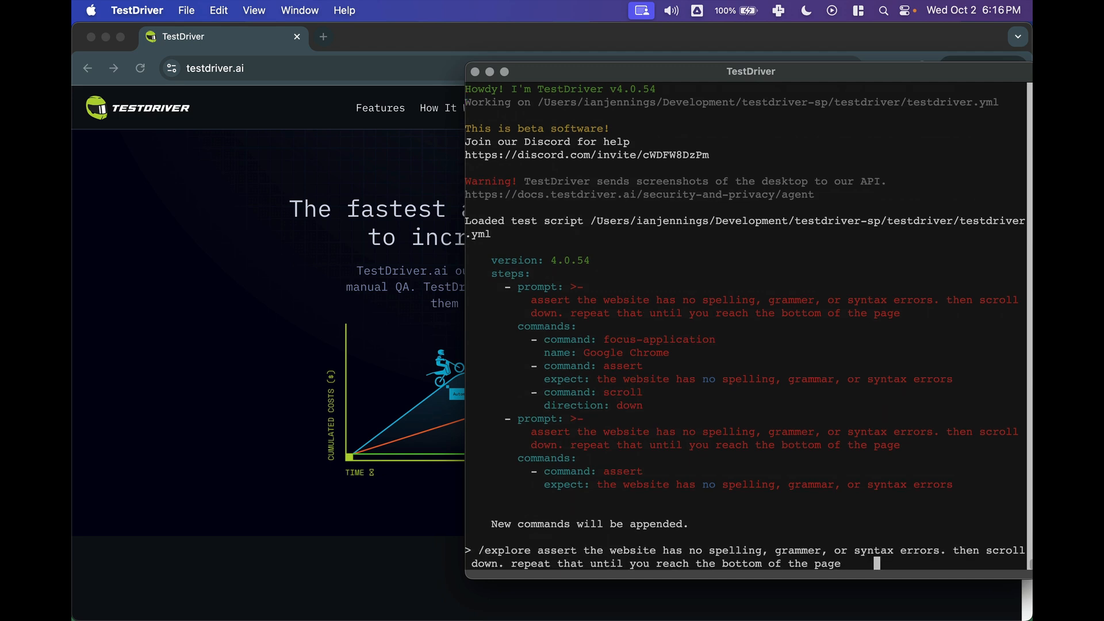
key(Return)
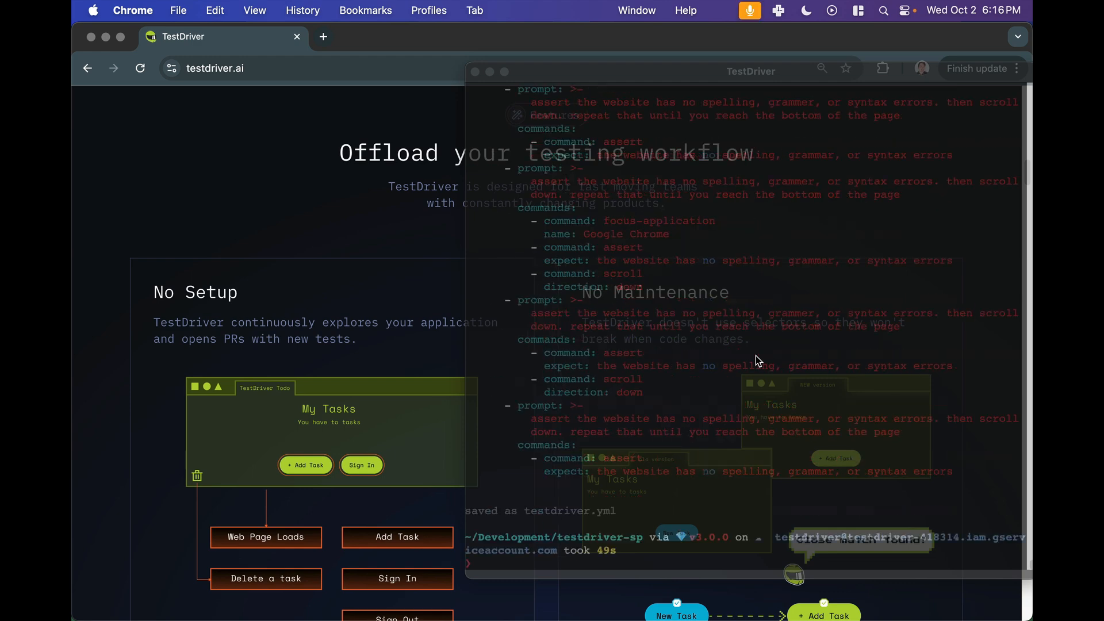
- Scroll back through the rerun's output to review why the assertion failed
scroll(754, 356, up, 5)
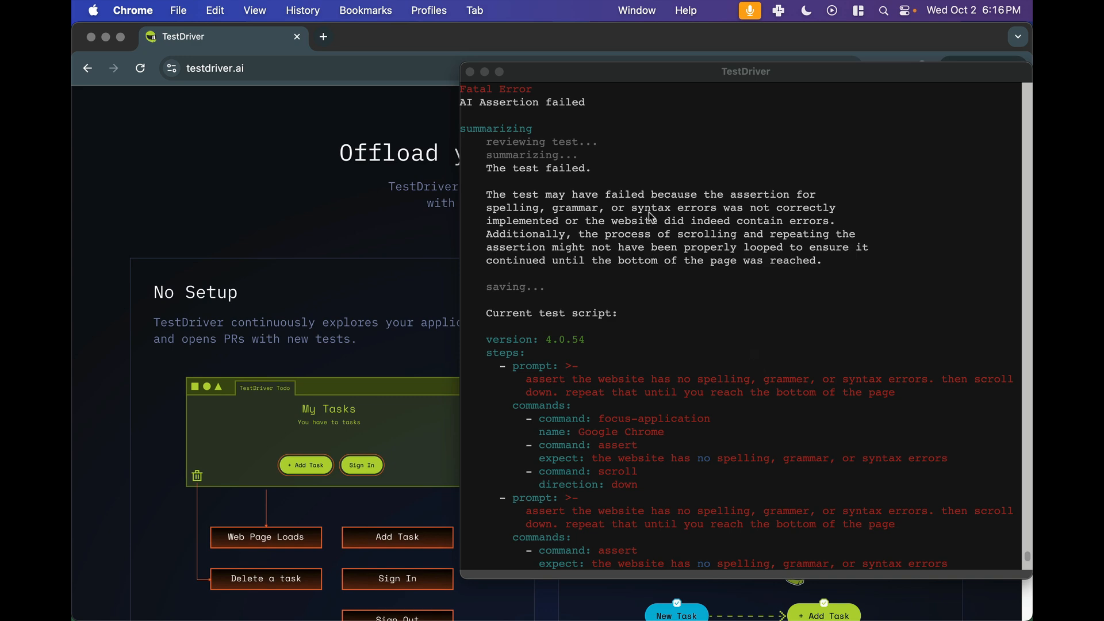
scroll(646, 230, up, 5)
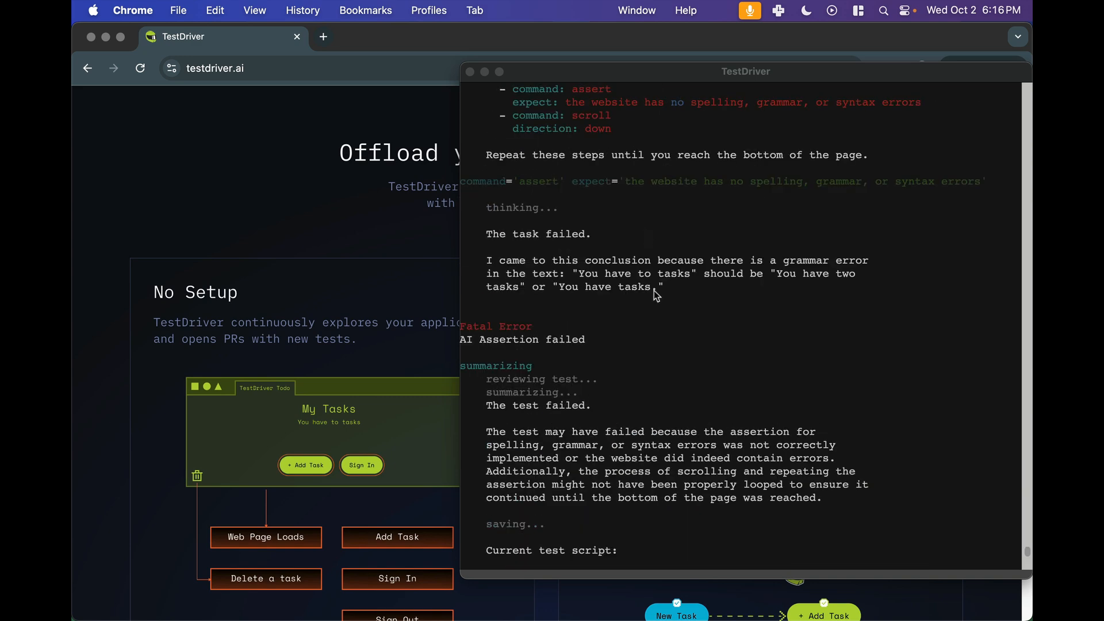
scroll(650, 281, up, 1)
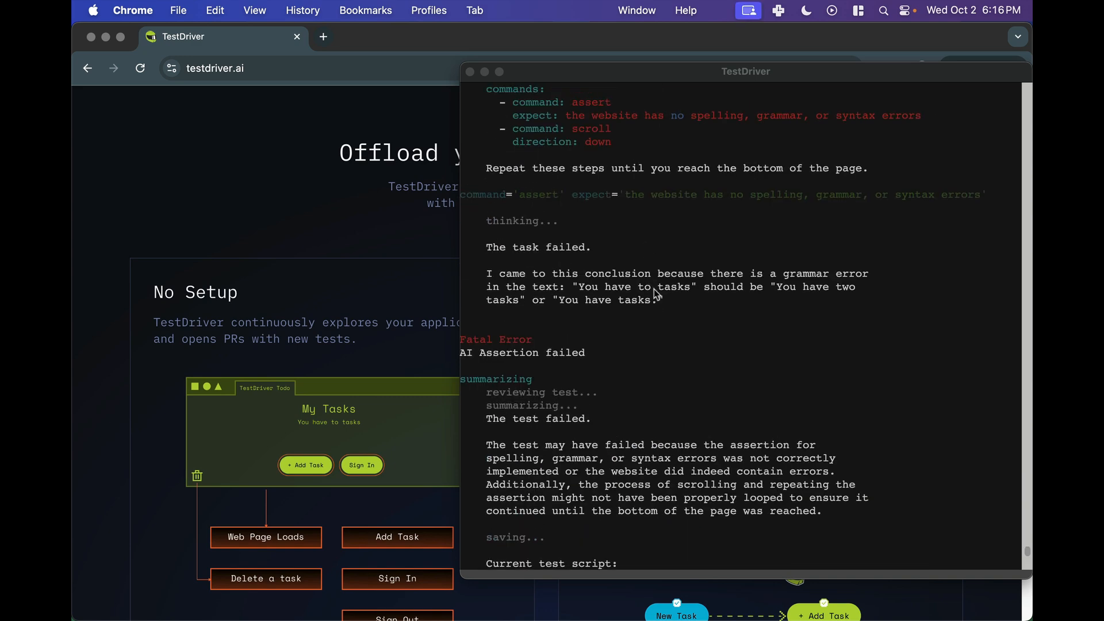
- Scroll up the rerun's output and highlight the line explaining the grammar error in the assertion
scroll(672, 311, up, 4)
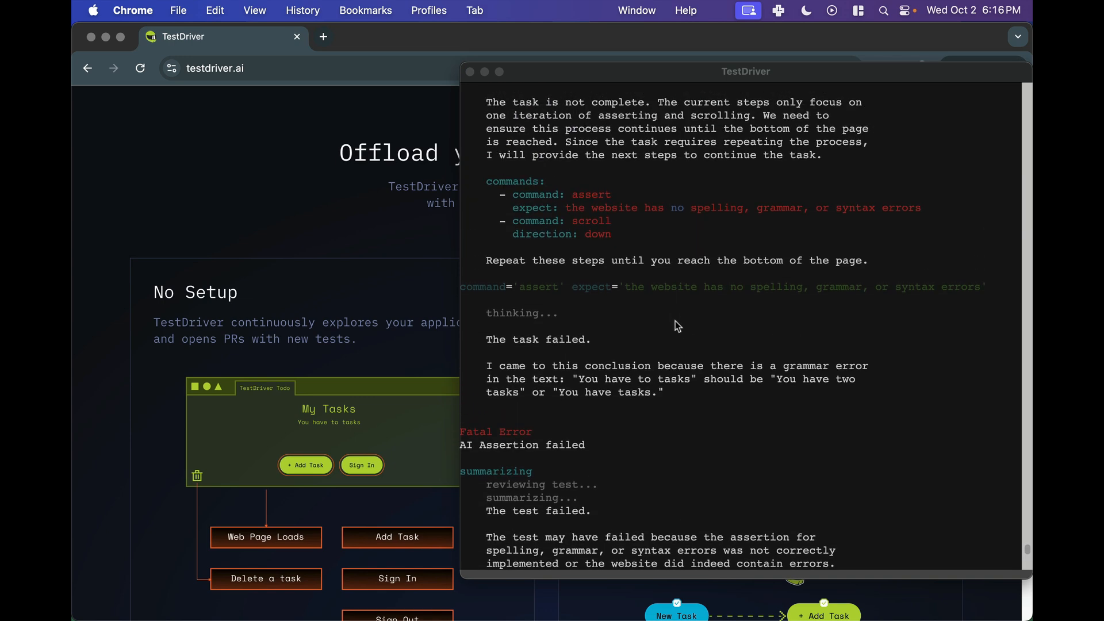
scroll(677, 332, up, 4)
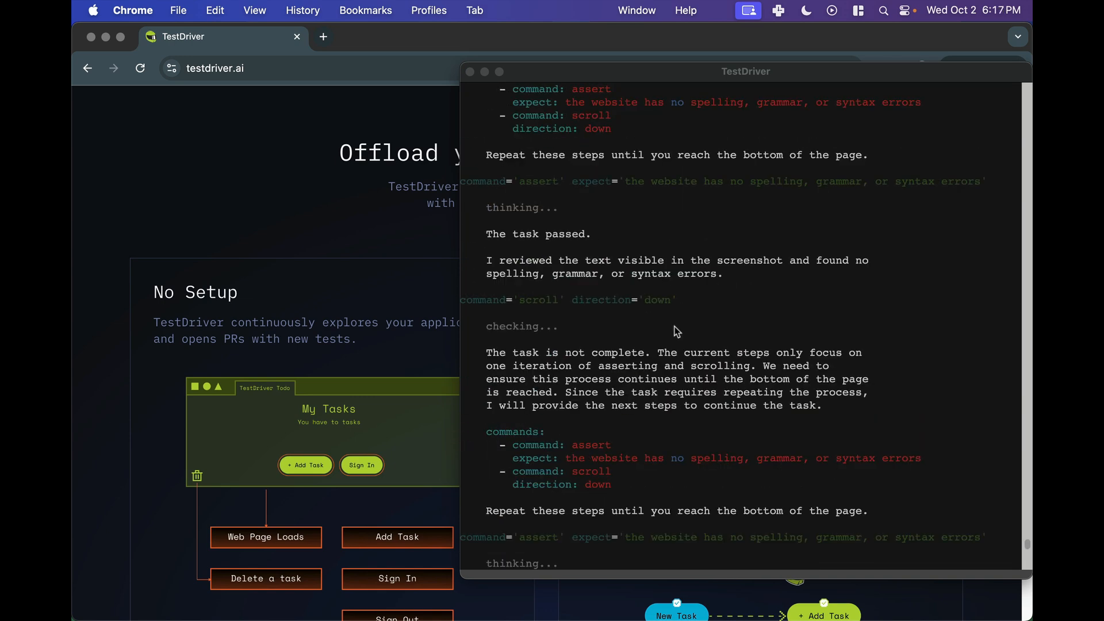
click(672, 391)
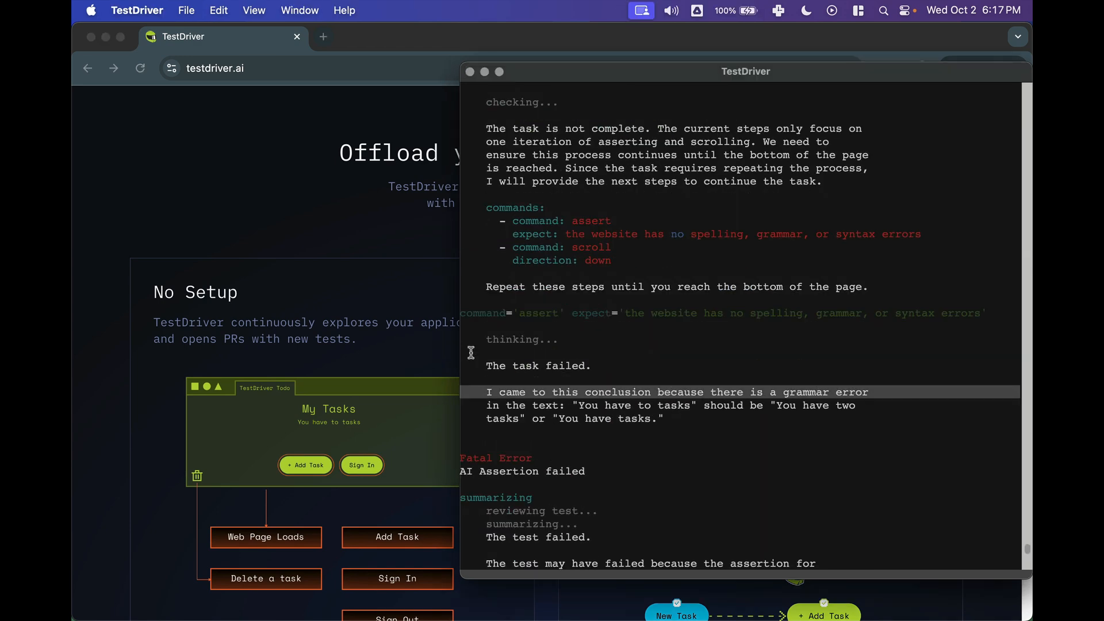
click(374, 340)
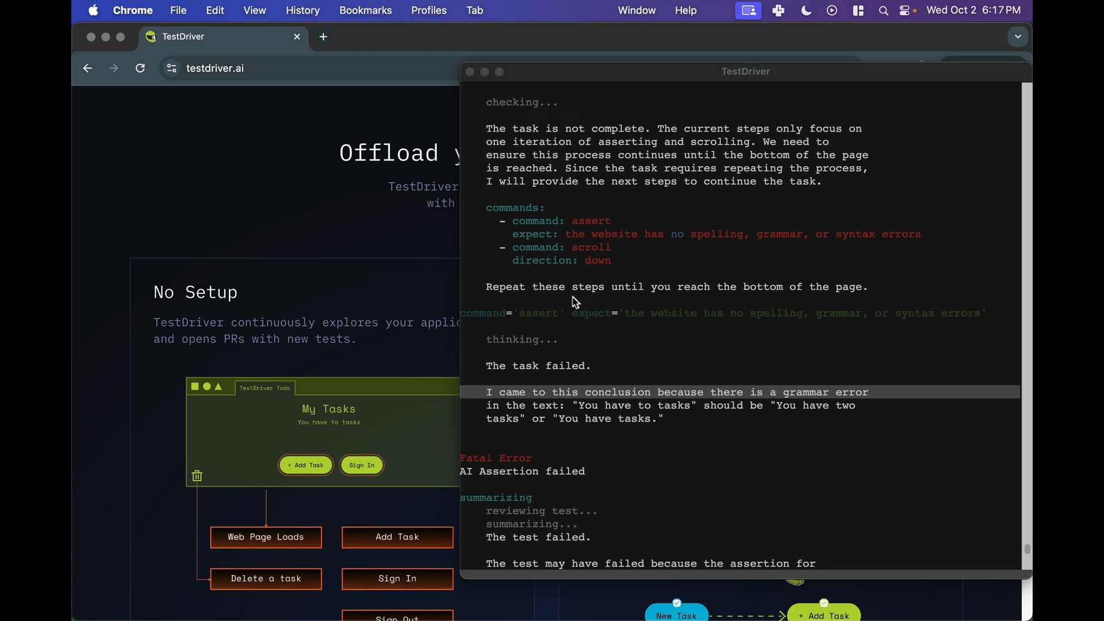
- Scroll down and back up the testdriver.ai page to view its sections
scroll(440, 278, down, 1)
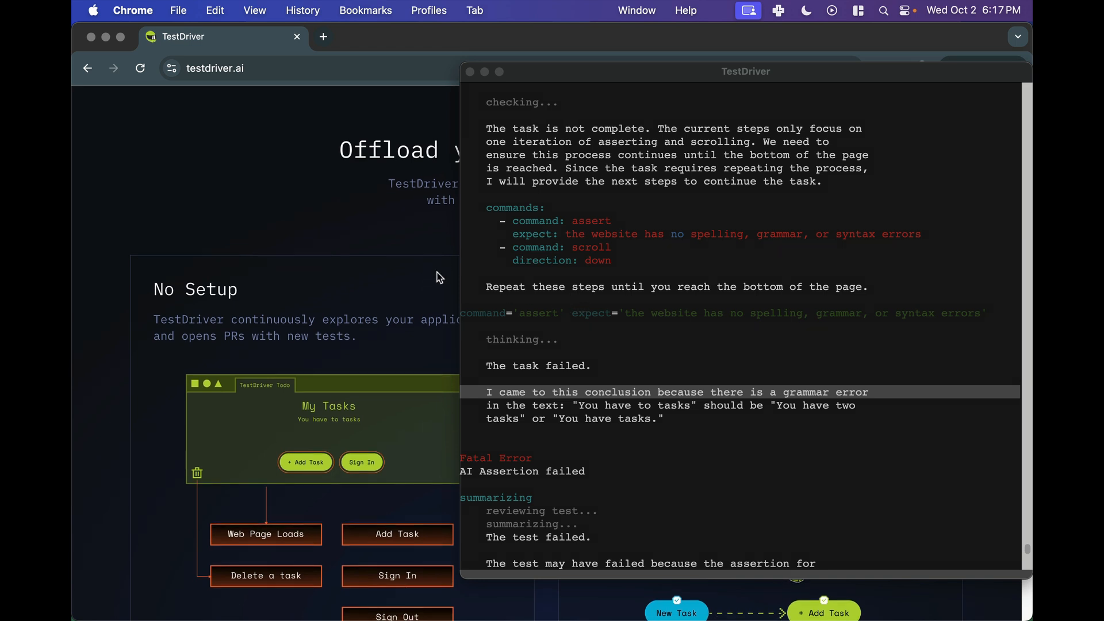
scroll(440, 278, down, 10)
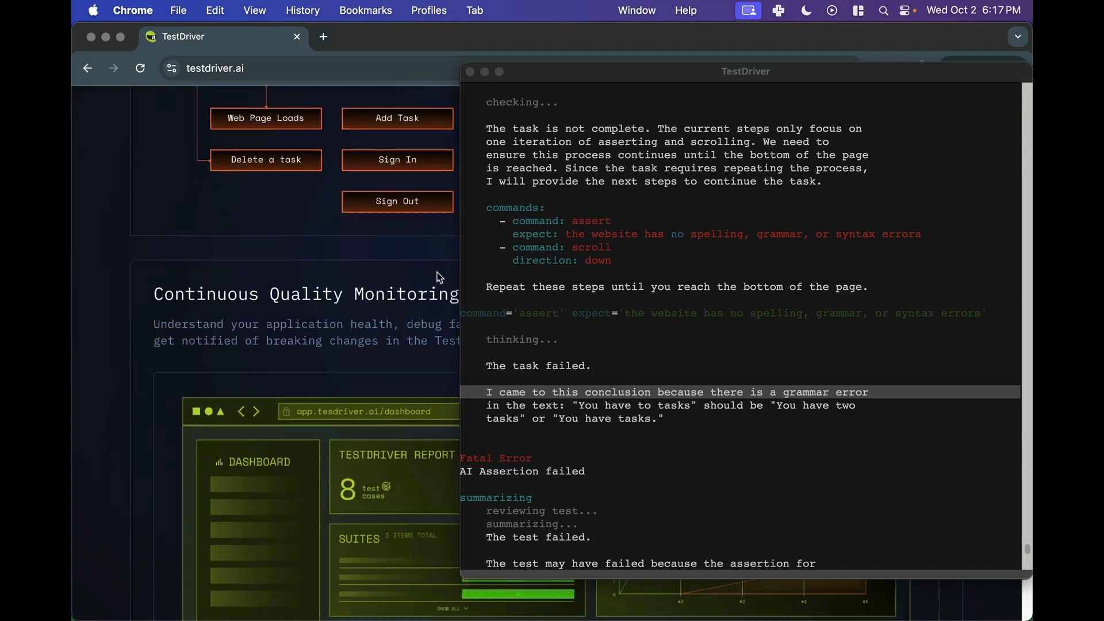
scroll(440, 278, down, 5)
scroll(440, 279, up, 5)
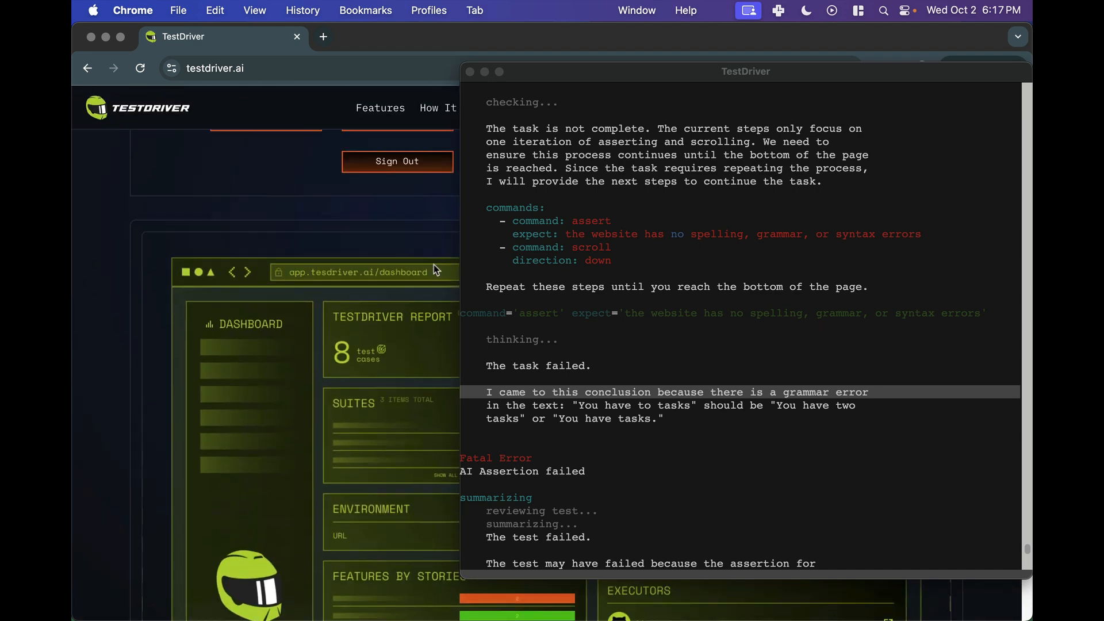
scroll(354, 255, up, 10)
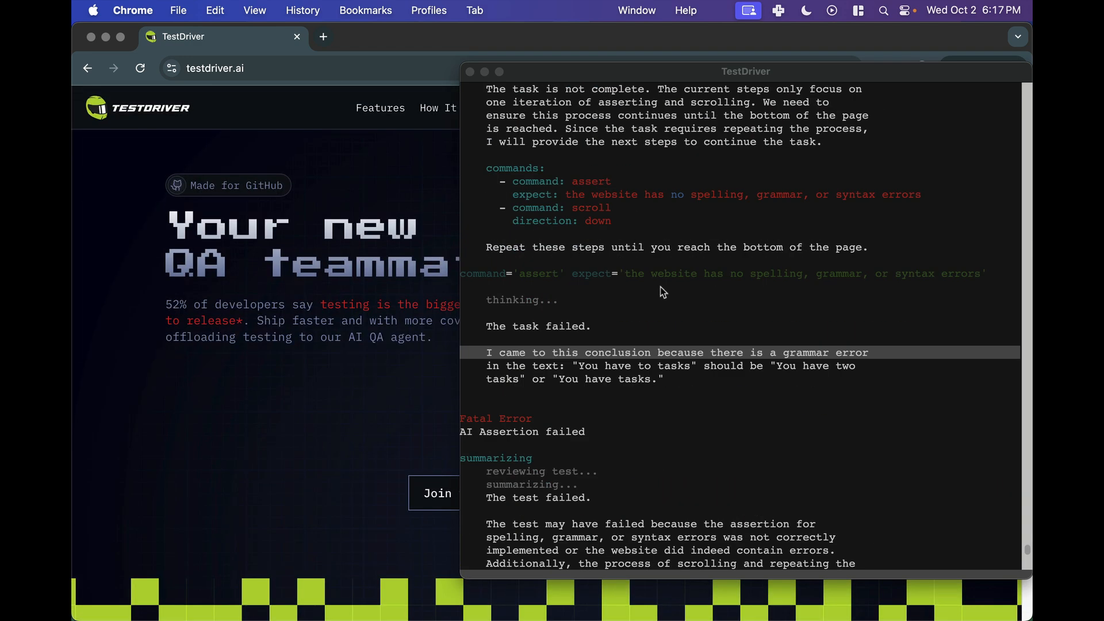
- Review the saved test script and the save message at the end of the terminal output
scroll(662, 266, up, 10)
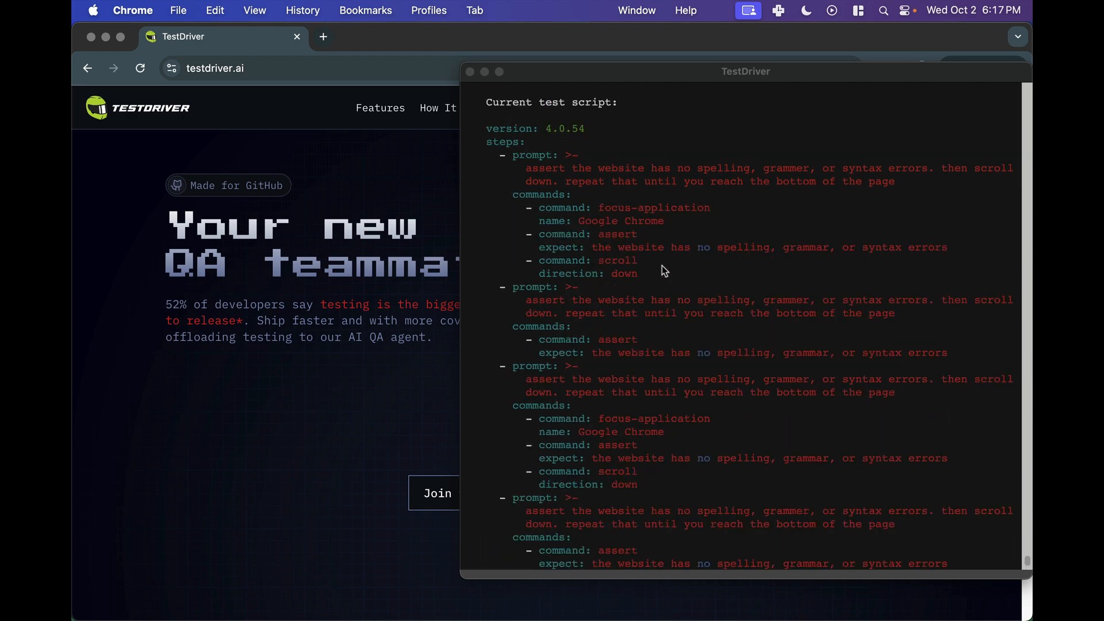
scroll(640, 284, down, 10)
scroll(641, 284, up, 2)
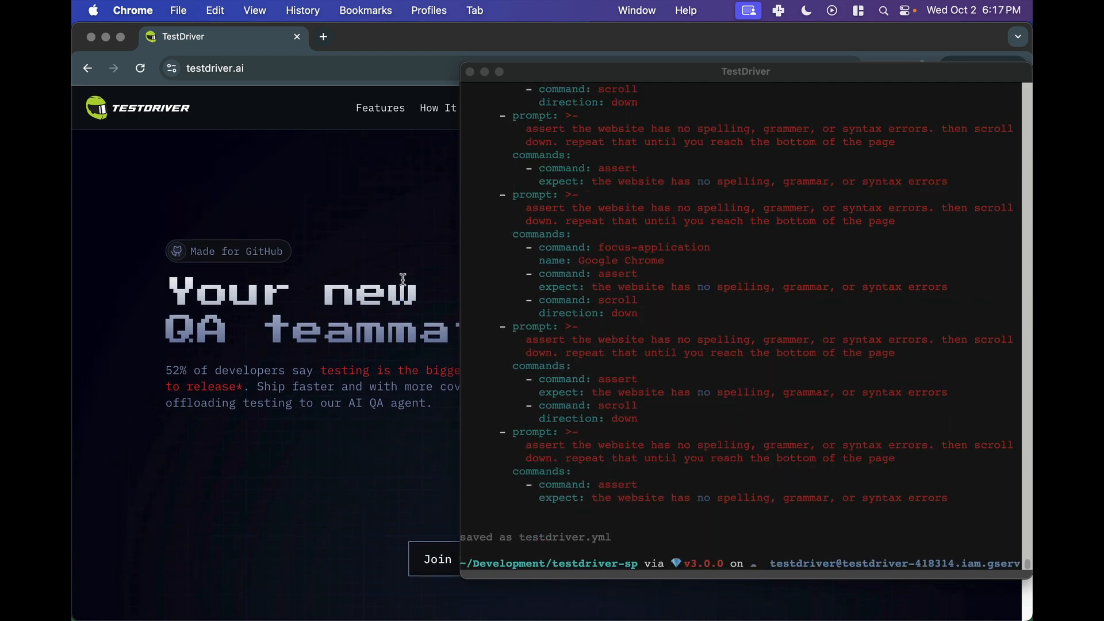
scroll(400, 299, down, 10)
scroll(400, 300, up, 10)
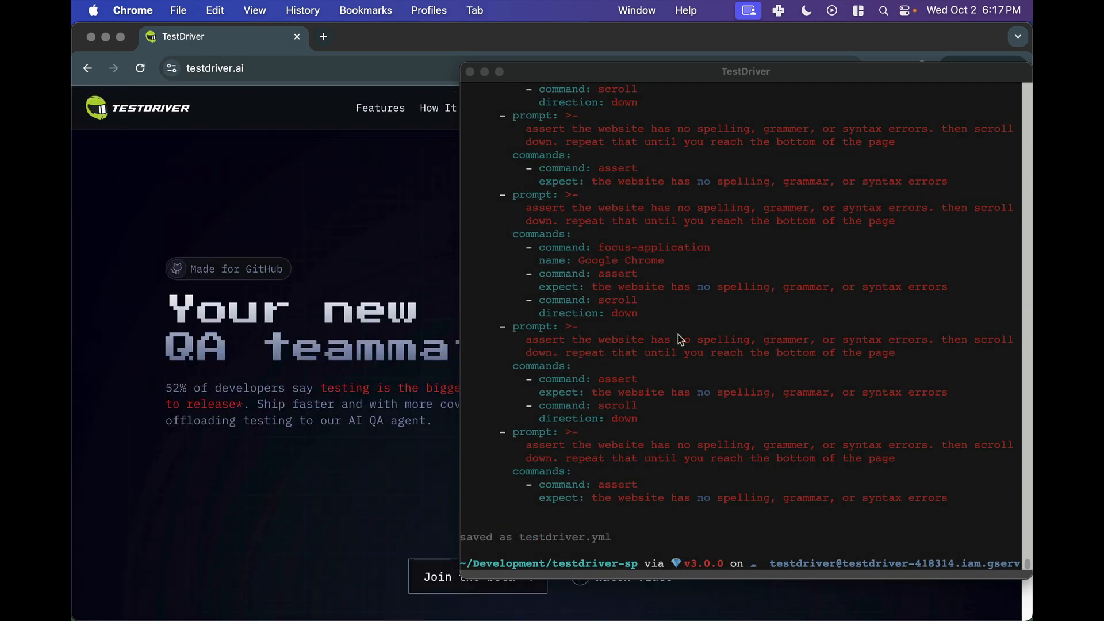
scroll(680, 344, up, 10)
scroll(679, 343, down, 10)
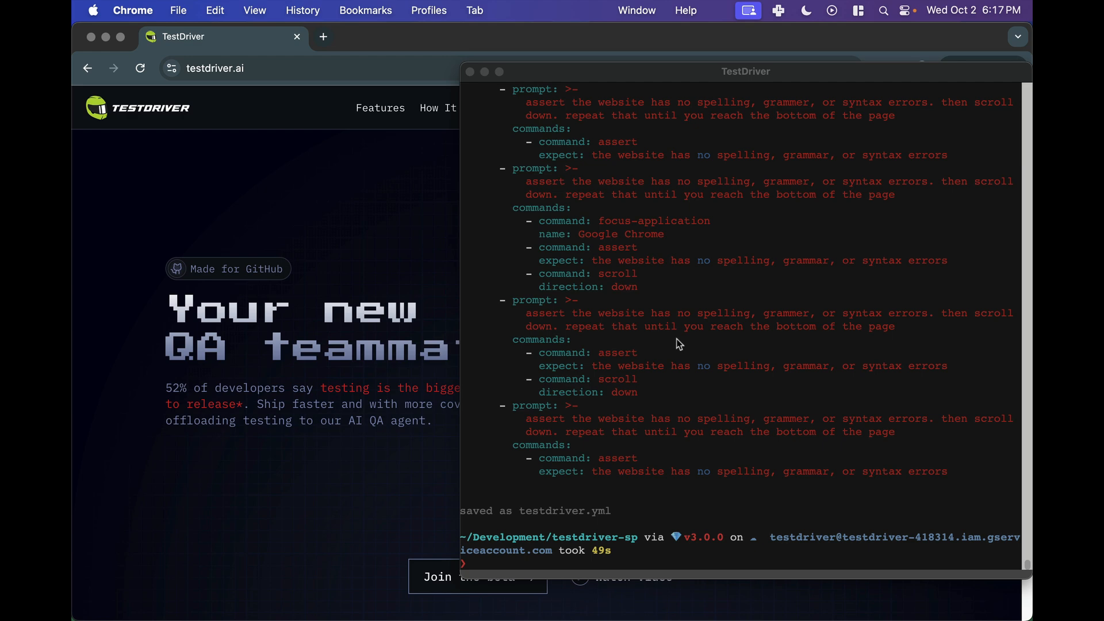
- Run testdriverai init in the terminal and accept the default setup answers, appending values to .env
click(680, 344)
text(testdriverai init)
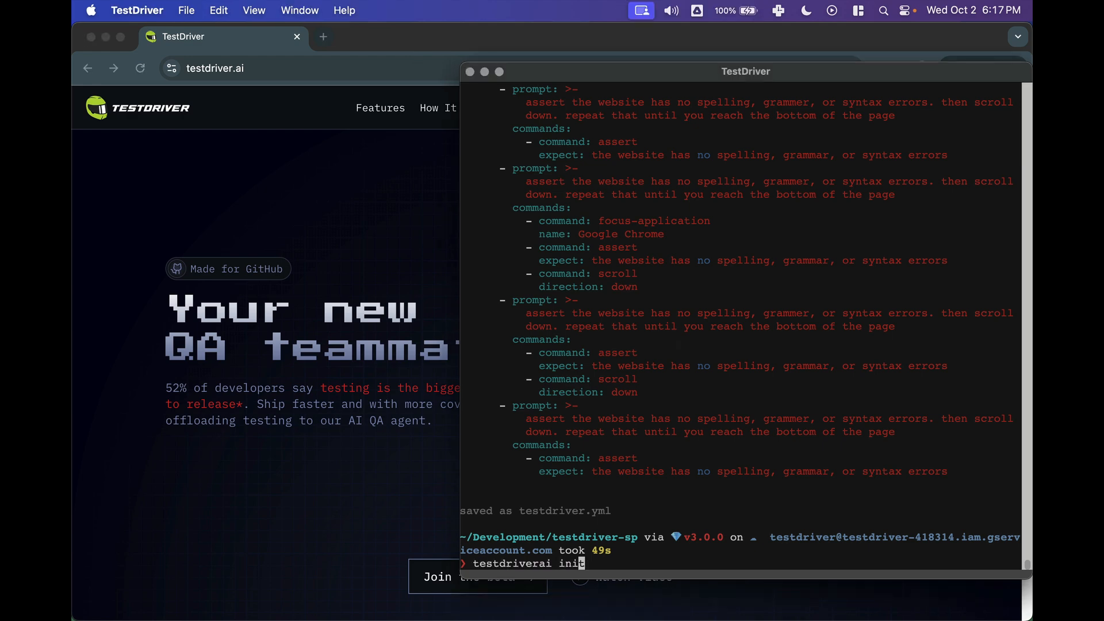
key(Return)
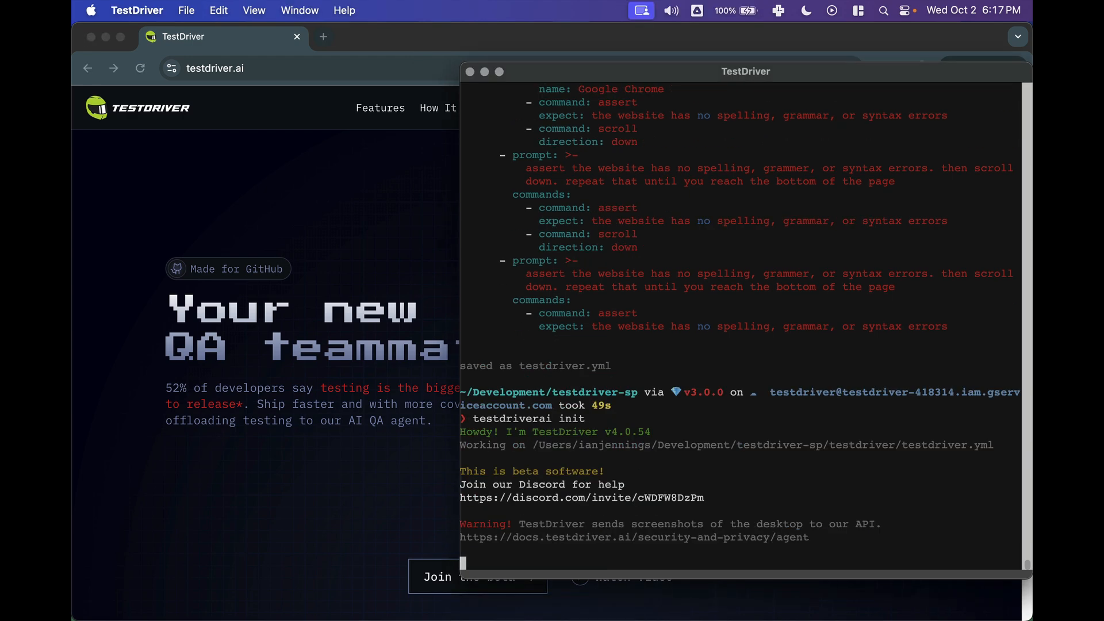
key(Return)
key(Return)
key(Return)
key(Return)
key(Return)
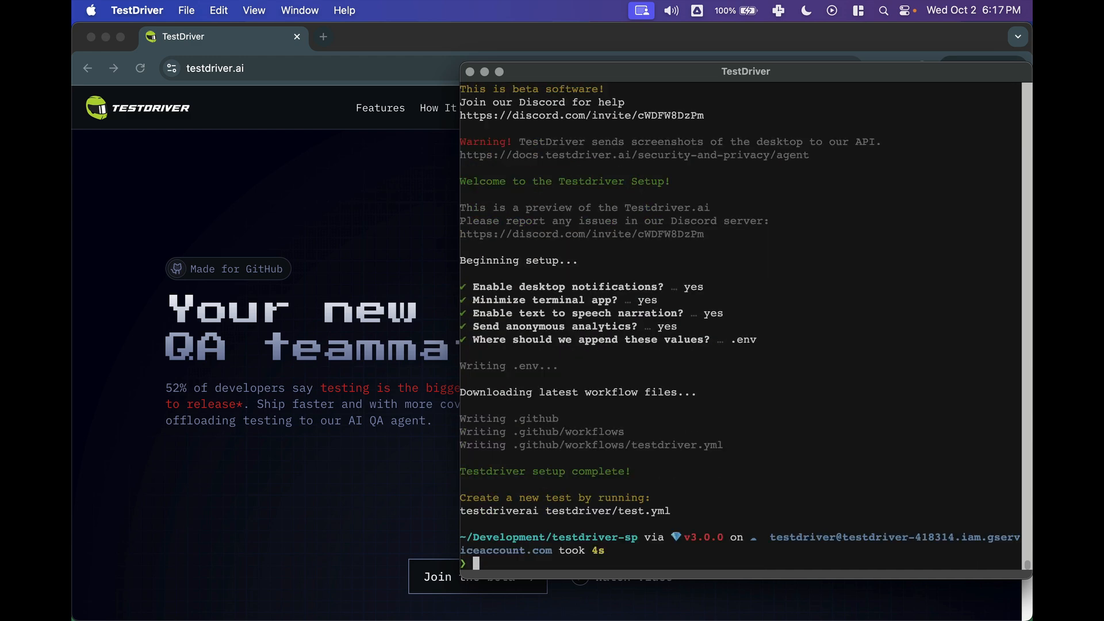
- List the project folder's files, including hidden ones, with ls -lf and check the generated entries
text(ls -lf)
key(Return)
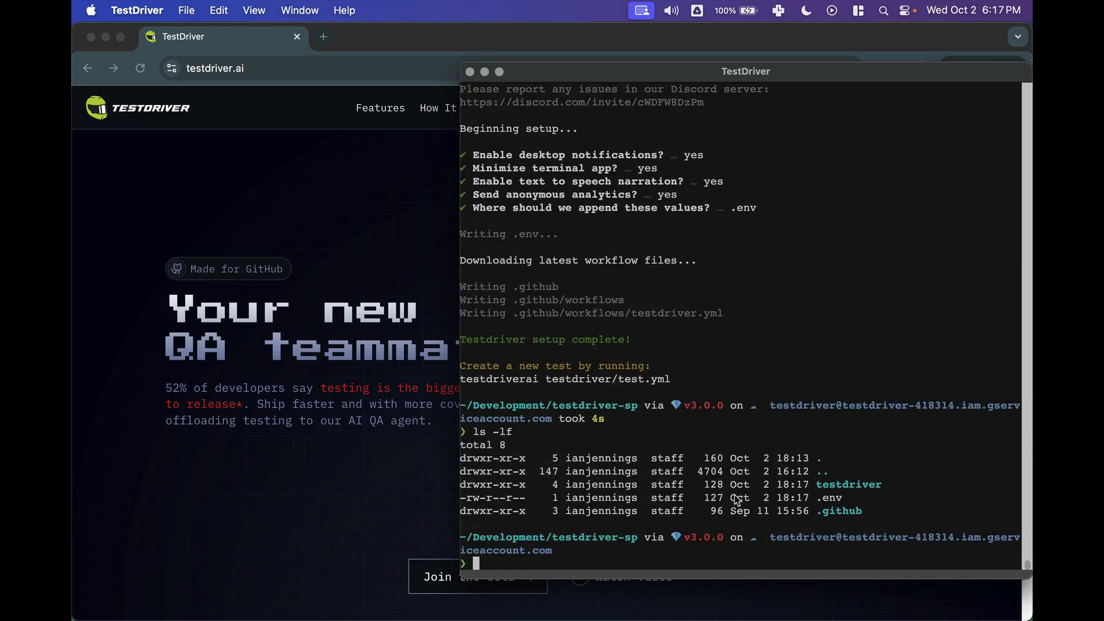
triple_click(840, 508)
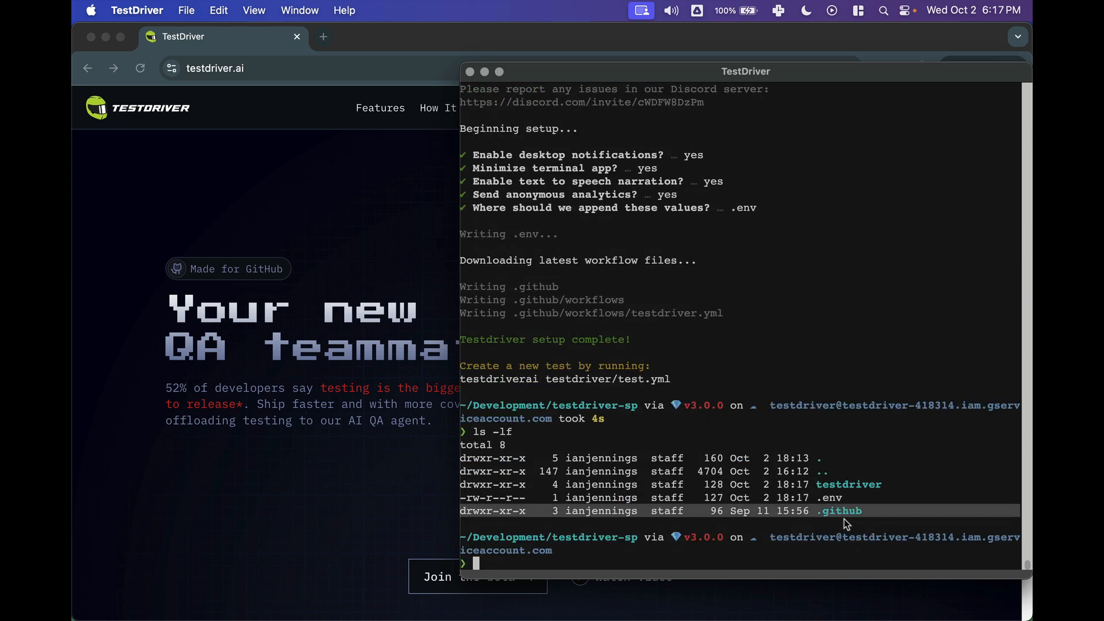
click(834, 473)
click(273, 382)
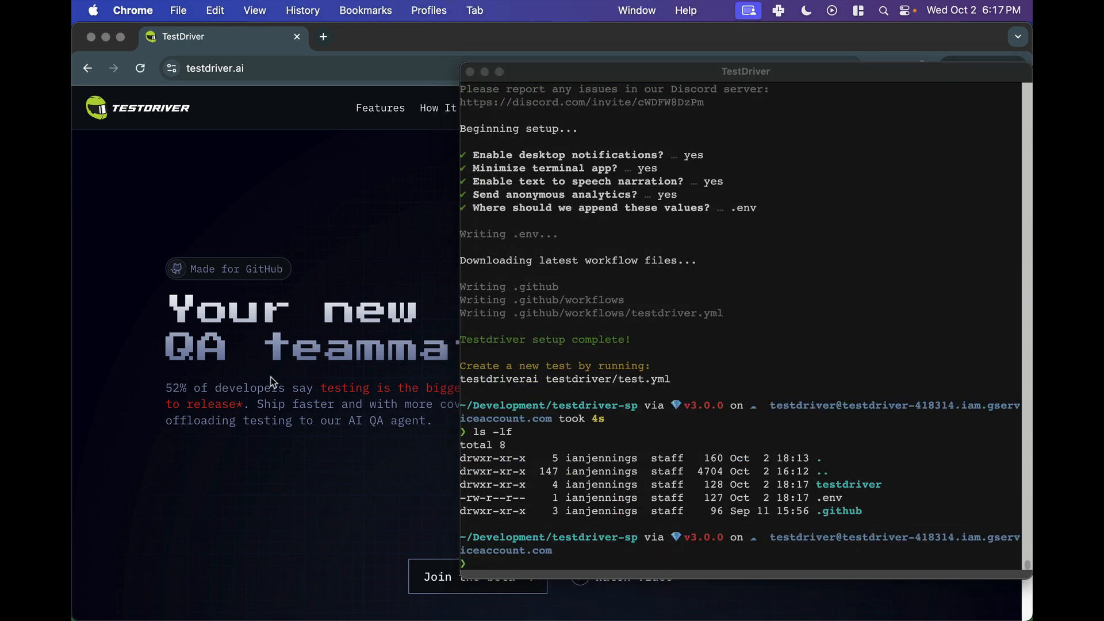
- Open a new browser tab and go to the user's GitHub profile page
key(ctrl+t)
text(github.com/tes)
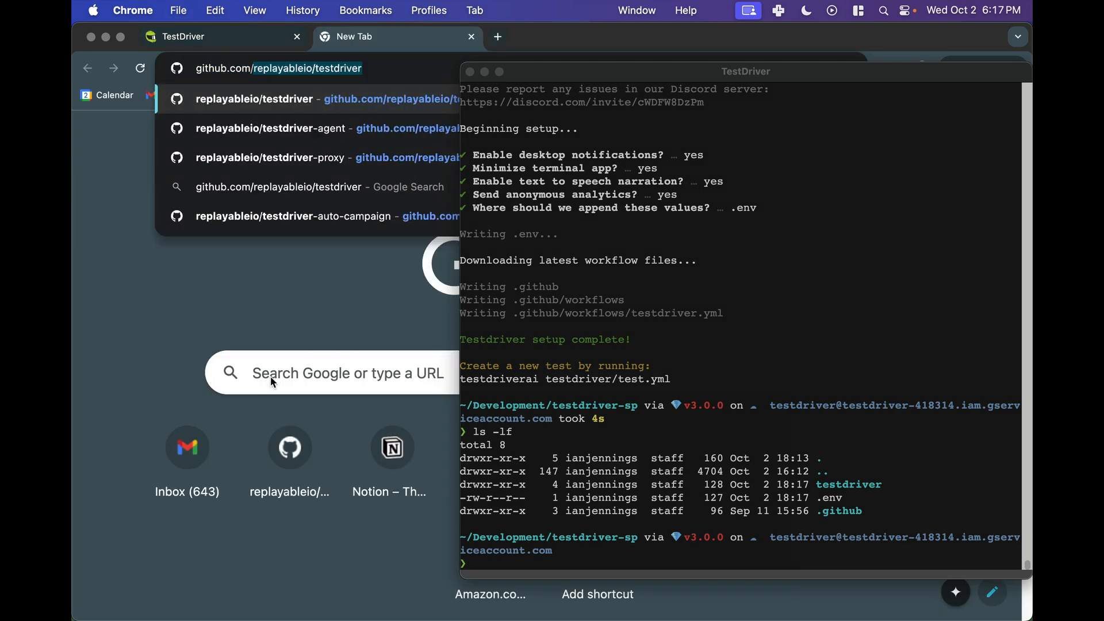
key(BackSpace)
key(BackSpace)
key(BackSpace)
key(BackSpace)
text(ianjennings)
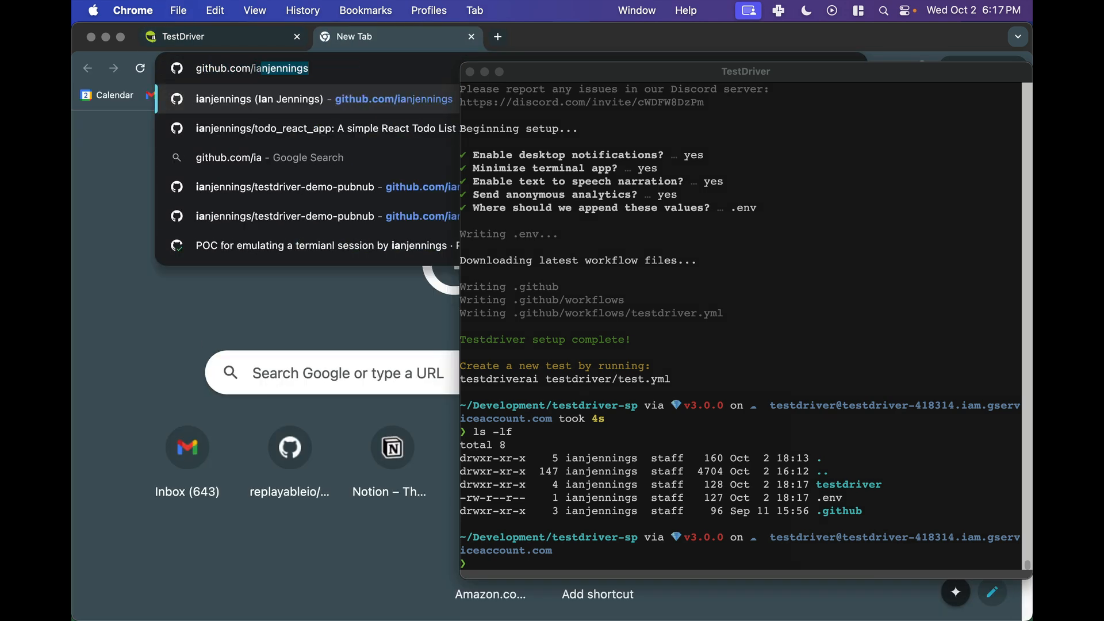
key(Return)
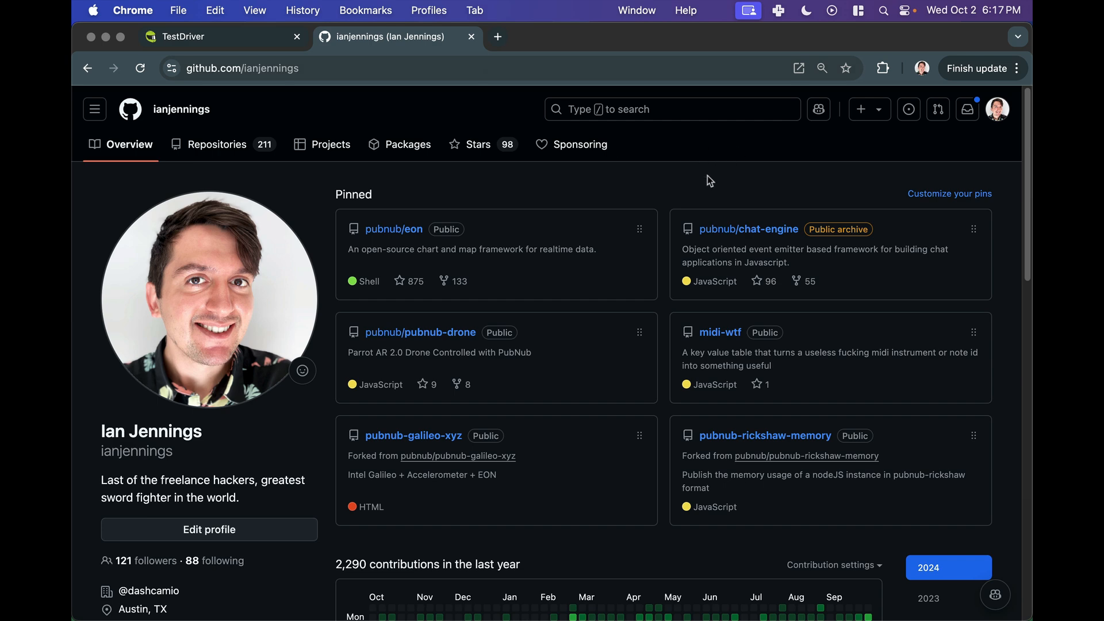
- Create a new public repository named testdriver-spelling owned by the testdriverai organization
click(224, 144)
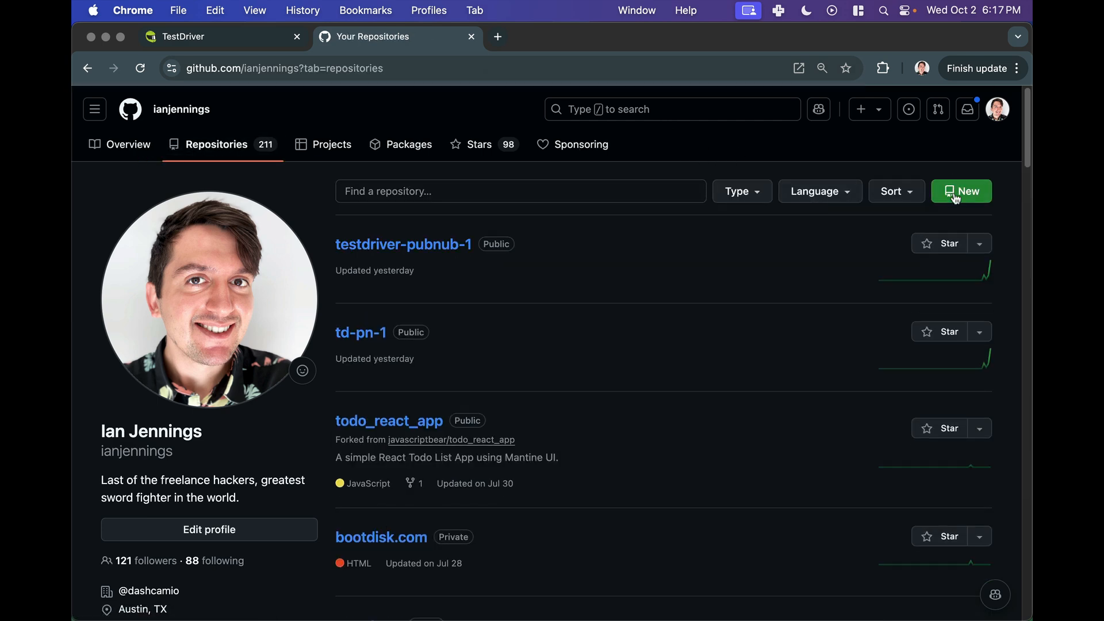
click(956, 195)
click(423, 377)
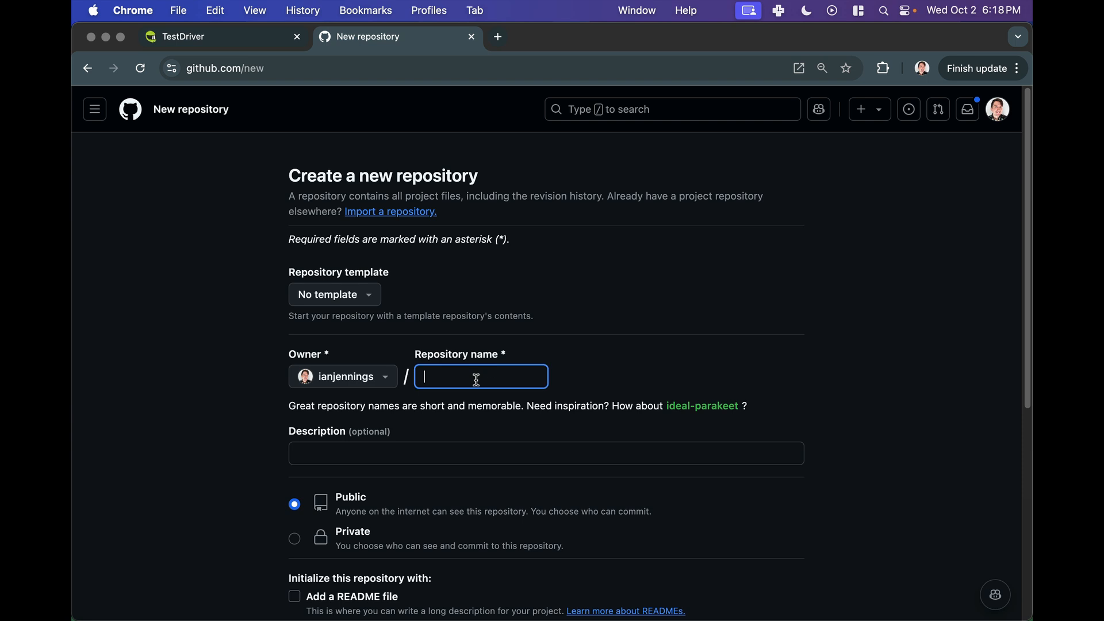
text(testdriver-spelling)
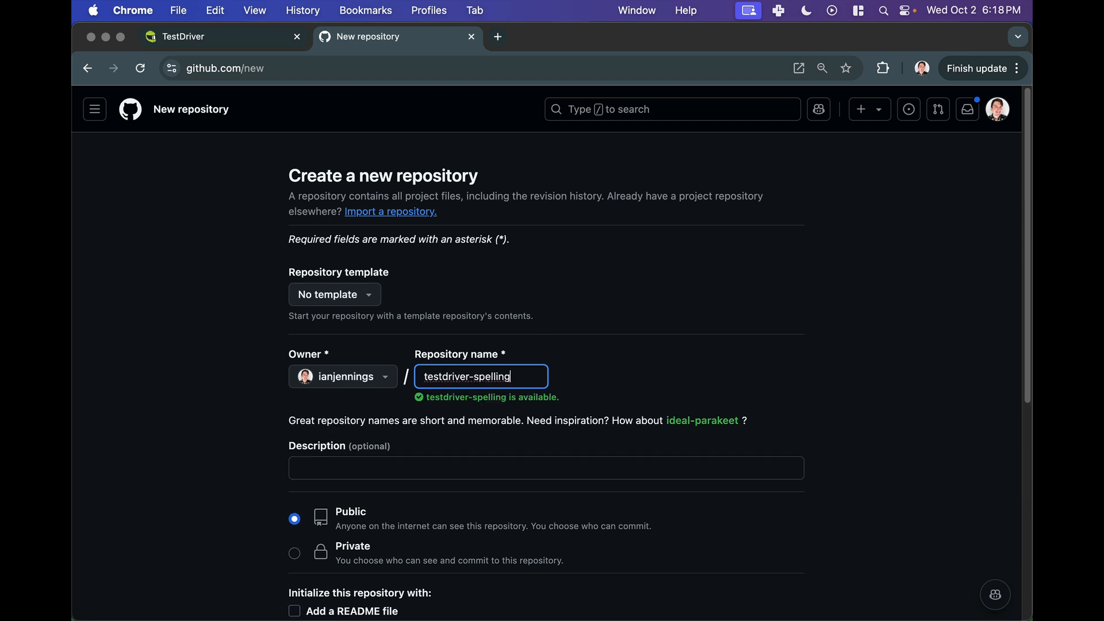
click(339, 377)
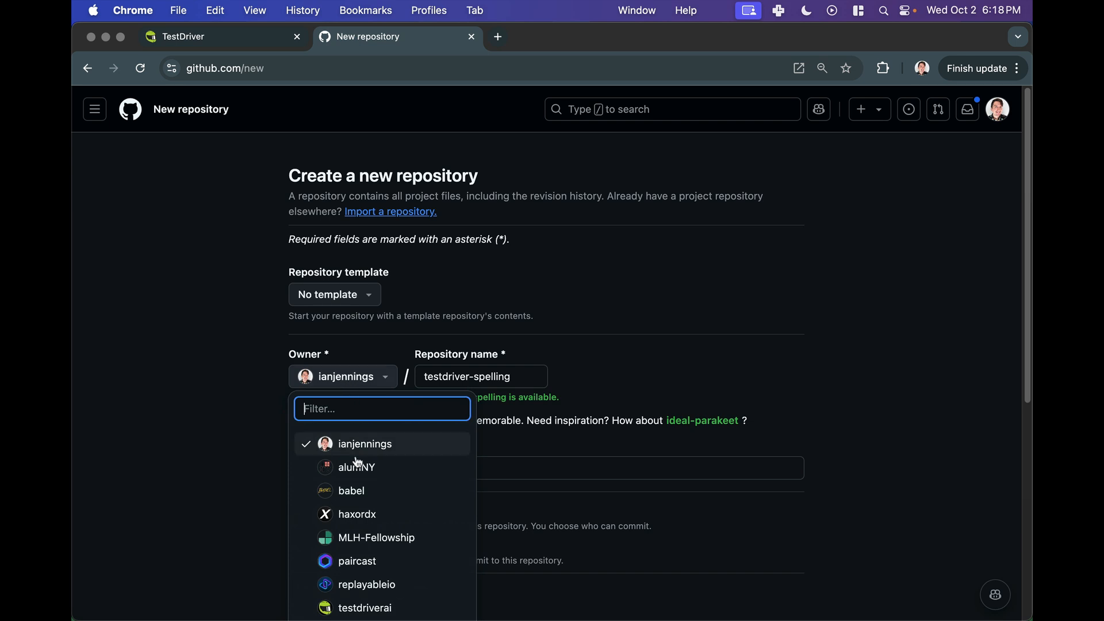
click(362, 608)
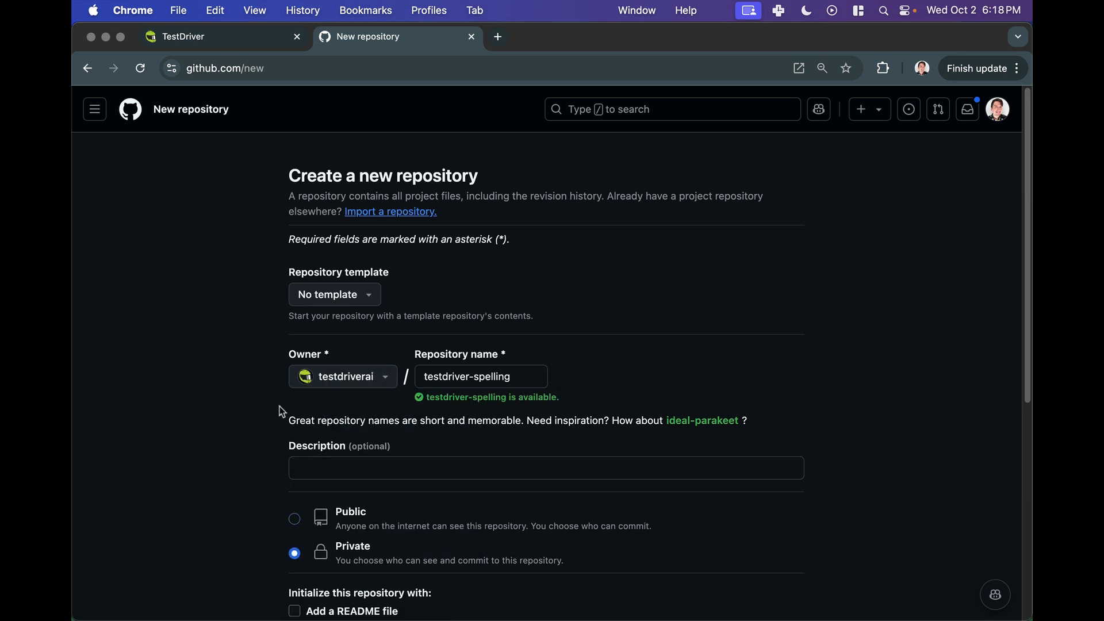
scroll(281, 412, down, 2)
scroll(282, 412, down, 1)
click(295, 431)
scroll(279, 392, down, 8)
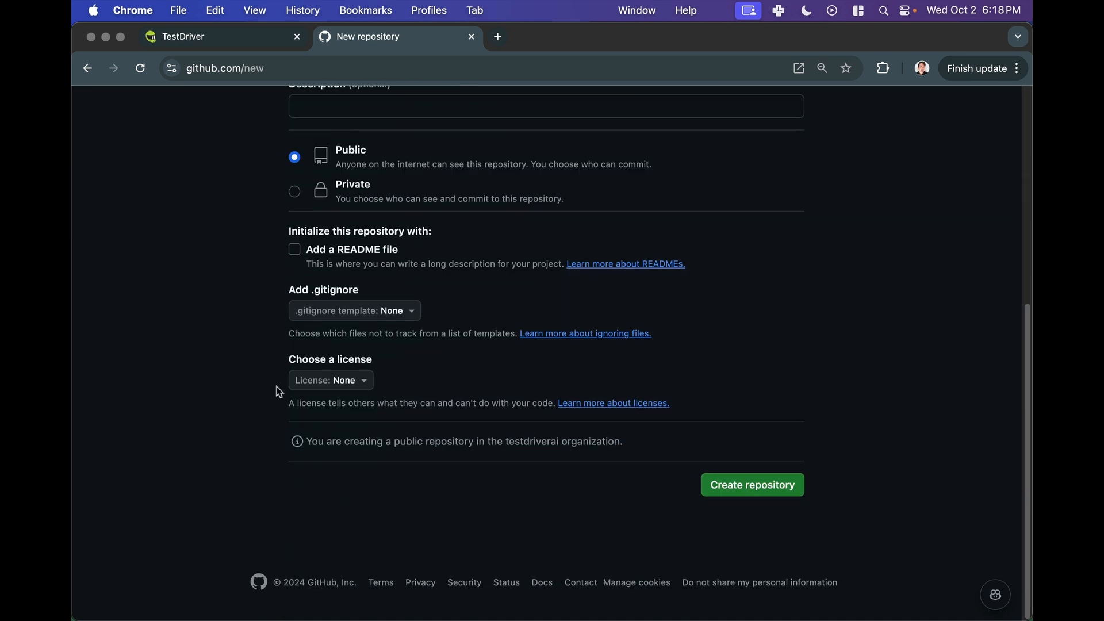
click(781, 486)
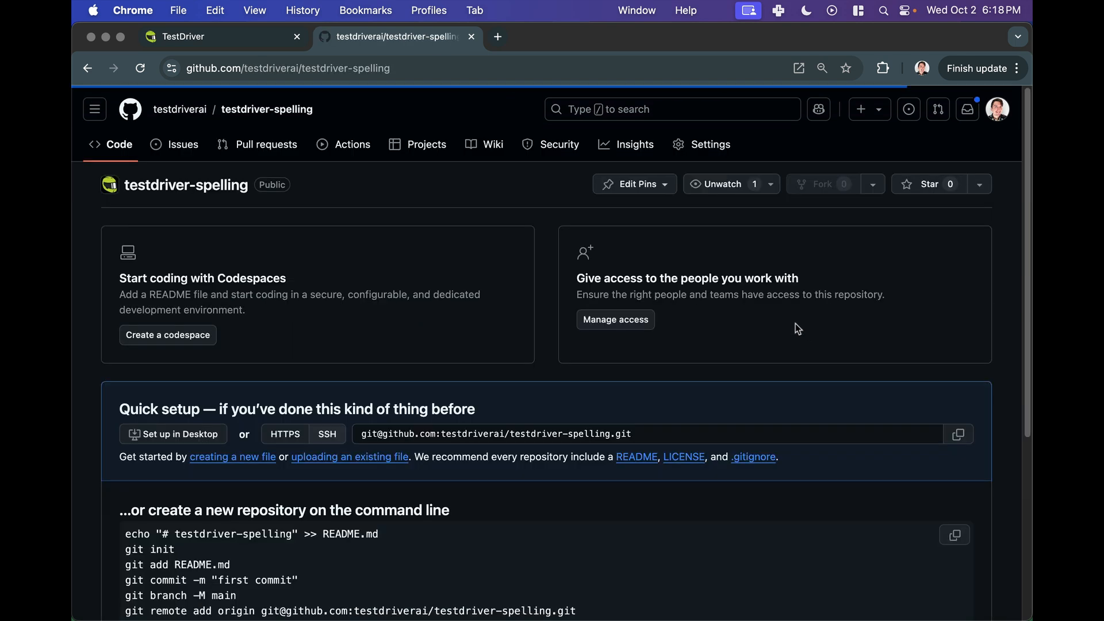
- Copy the command-line setup commands for the new repository and paste them into the terminal to initialize and push
scroll(707, 326, down, 8)
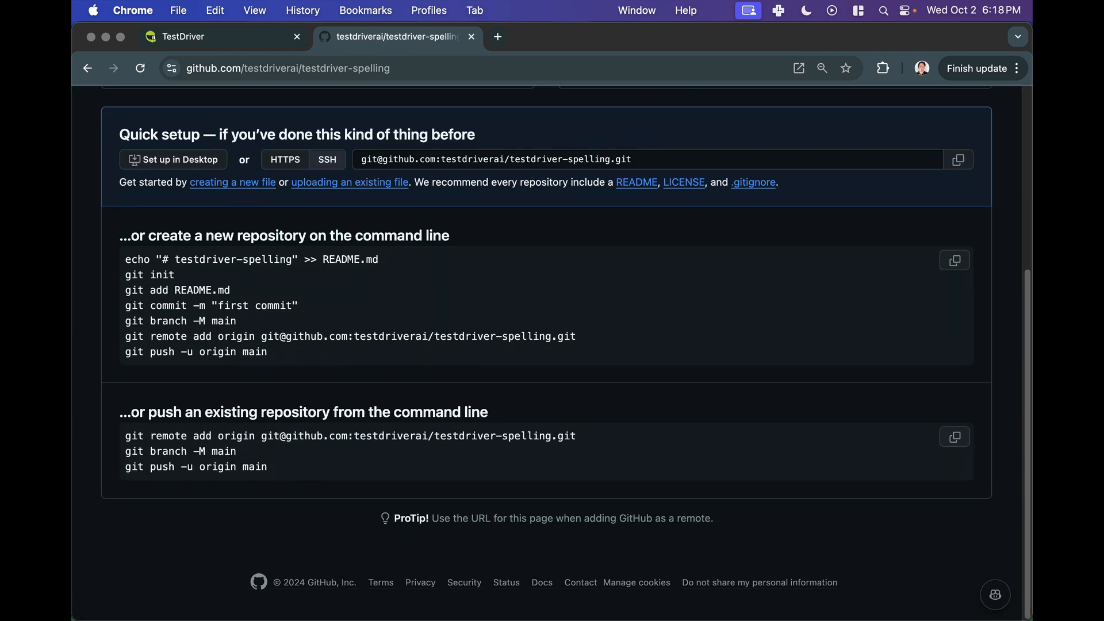
drag(285, 354, 118, 253)
key(super+c)
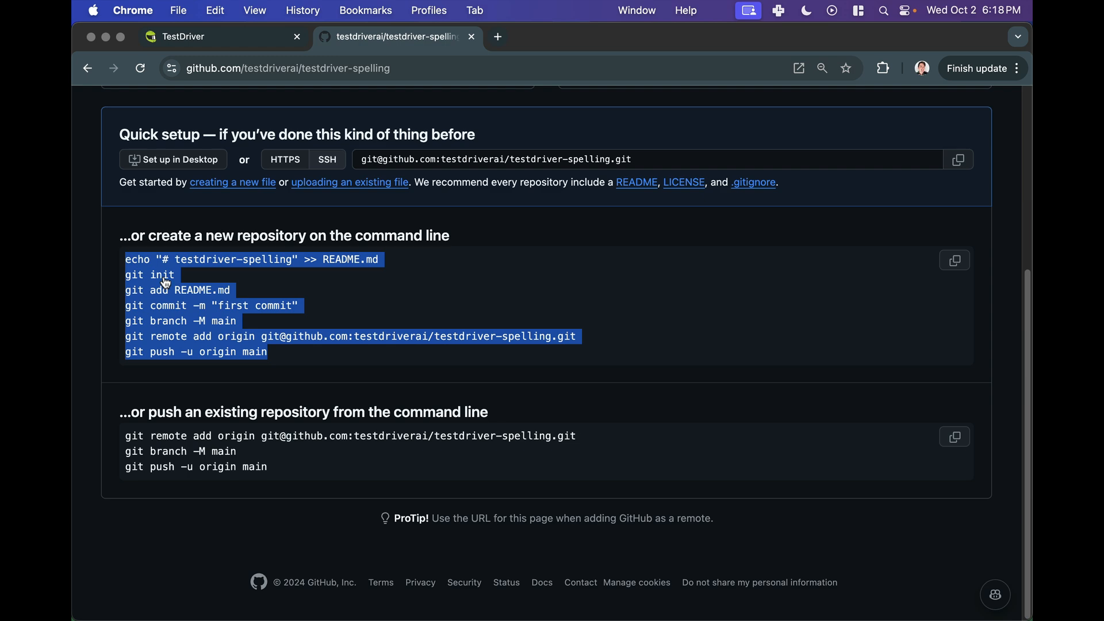
key(super+Tab)
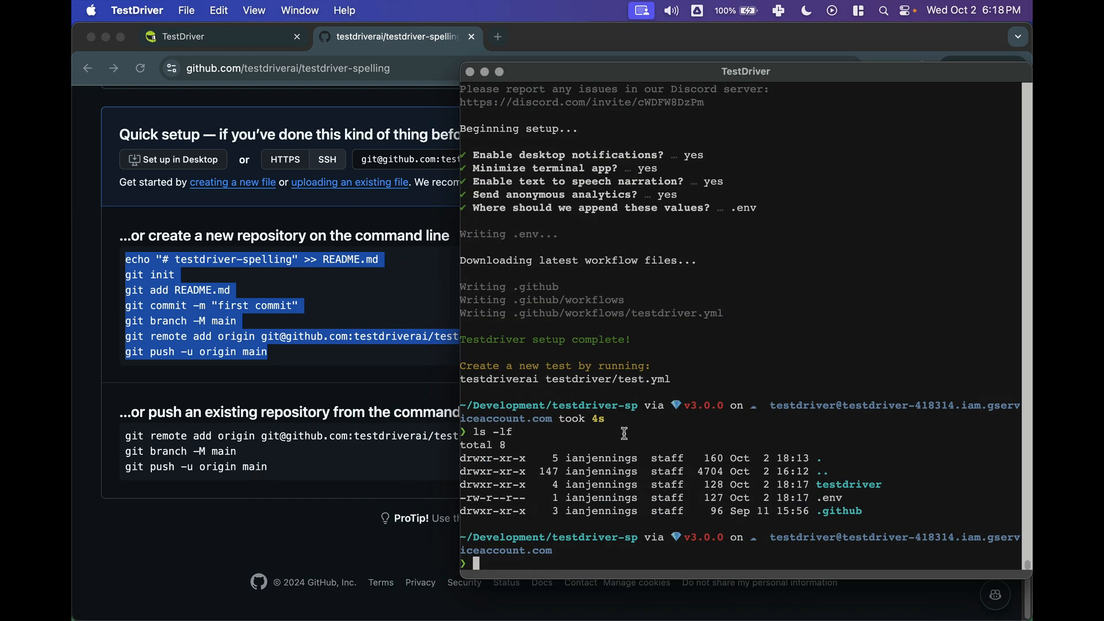
key(super+v)
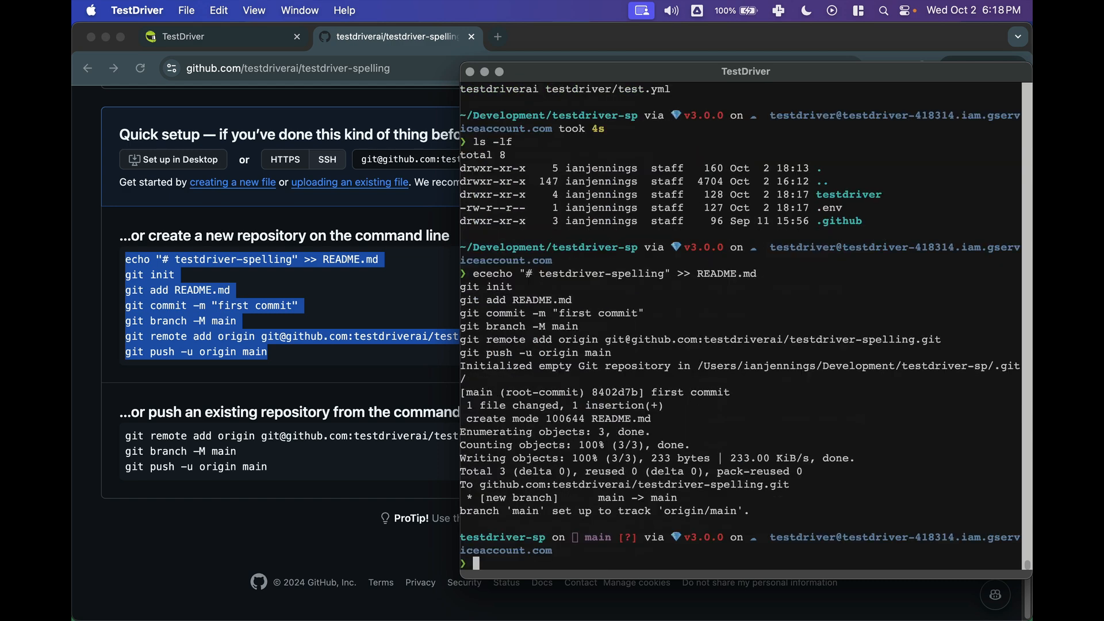
- Reload the testdriver-spelling repository page to view the pushed first commit
text(g)
click(173, 80)
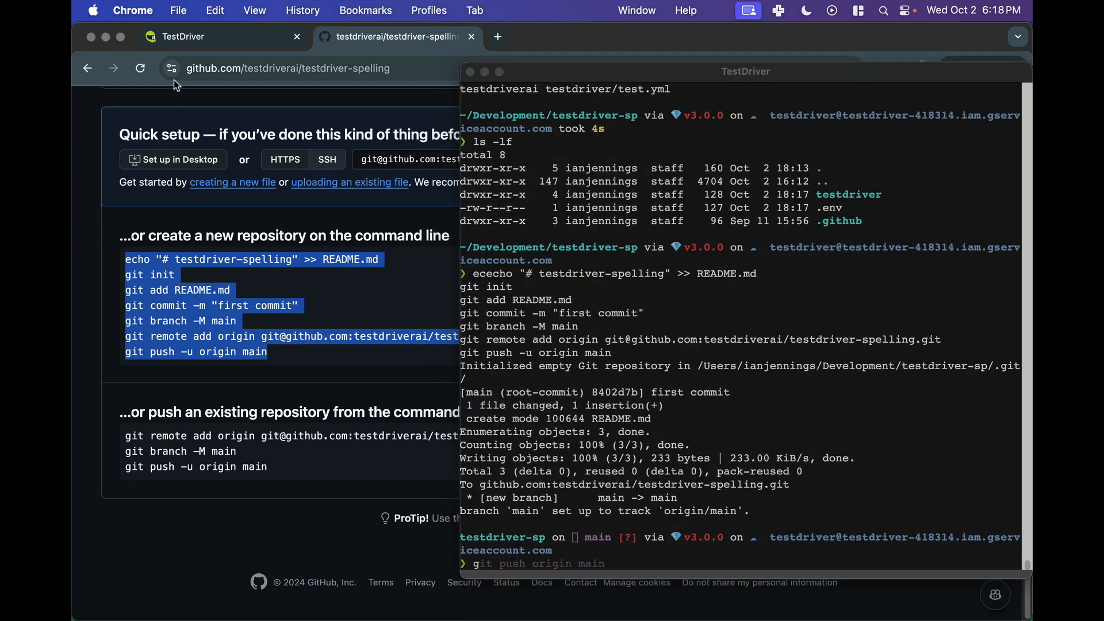
click(140, 69)
drag(564, 68, 1031, 75)
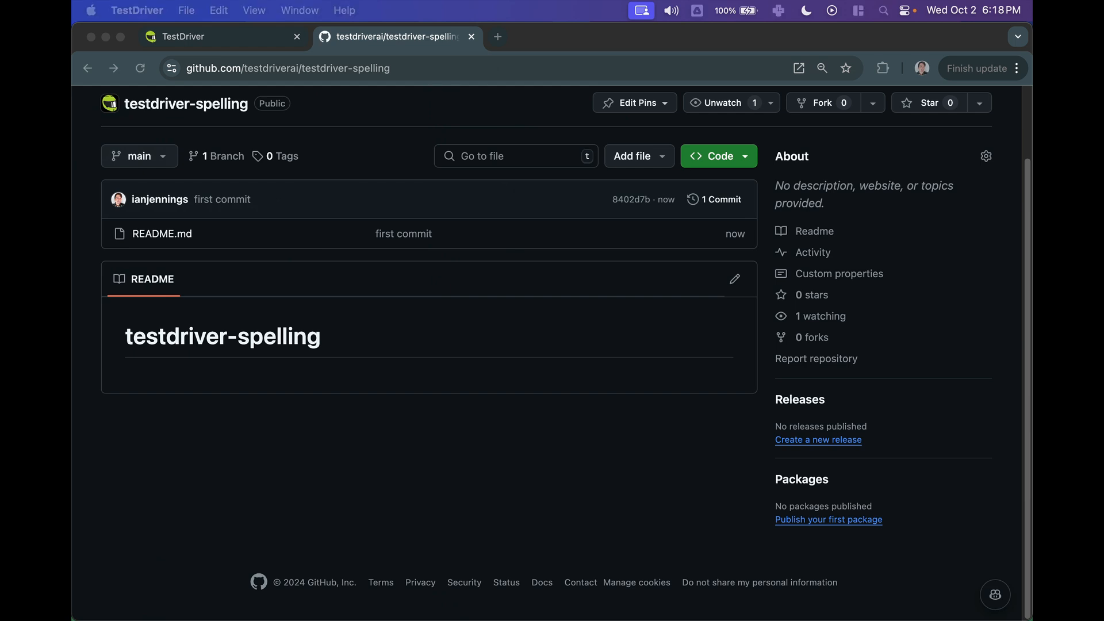
scroll(342, 310, up, 3)
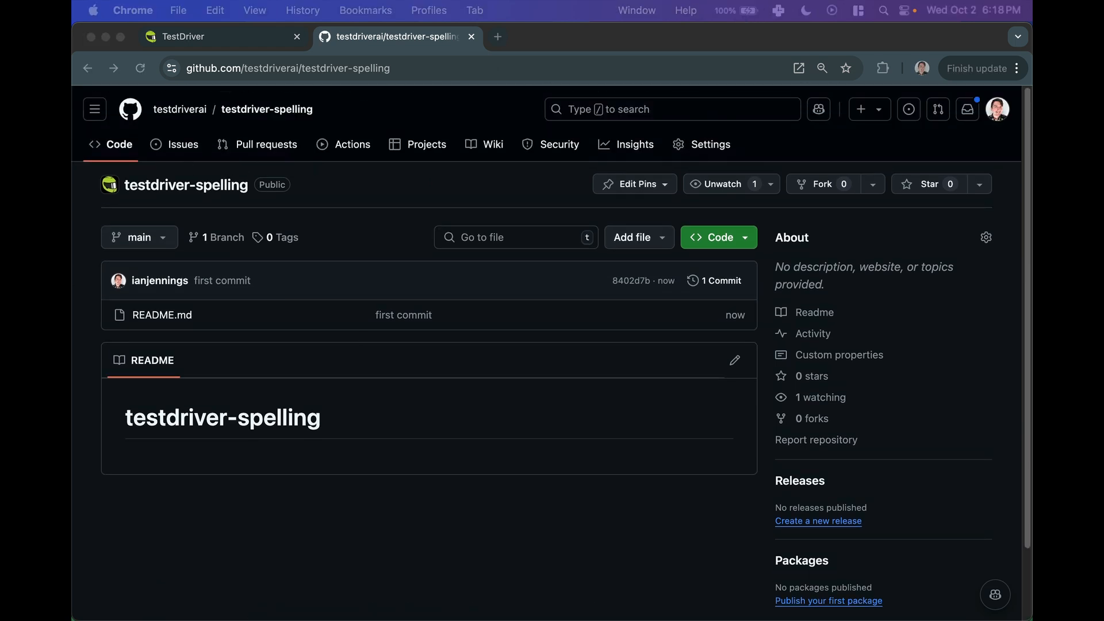
- Stage all new project files in the terminal with git add
drag(72, 365, 837, 91)
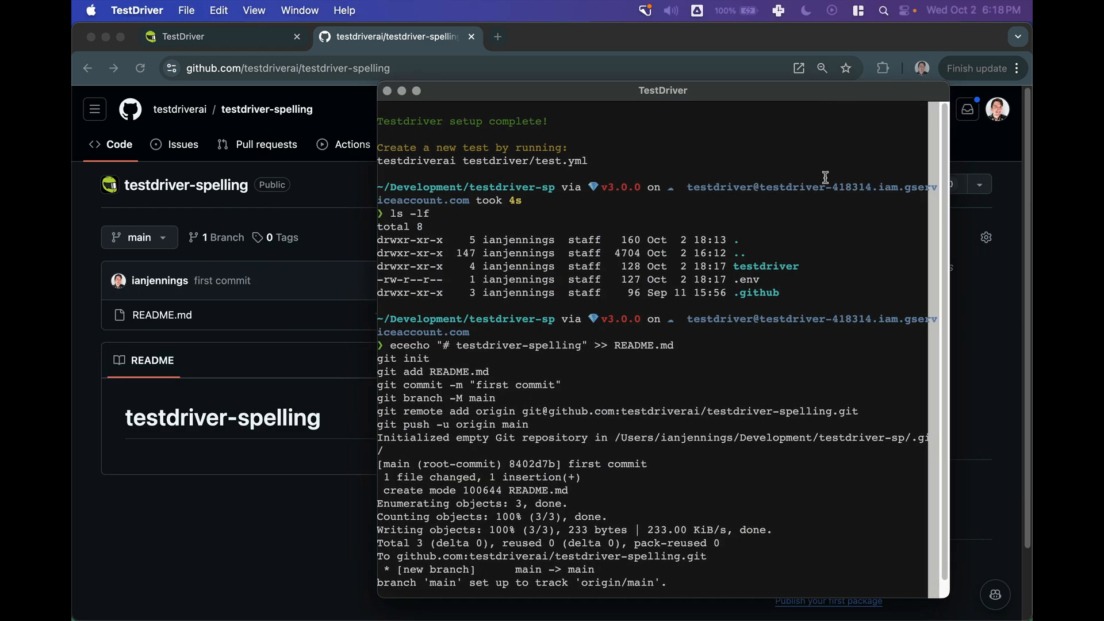
scroll(802, 288, up, 5)
scroll(799, 308, down, 7)
text(git)
key(ctrl+l)
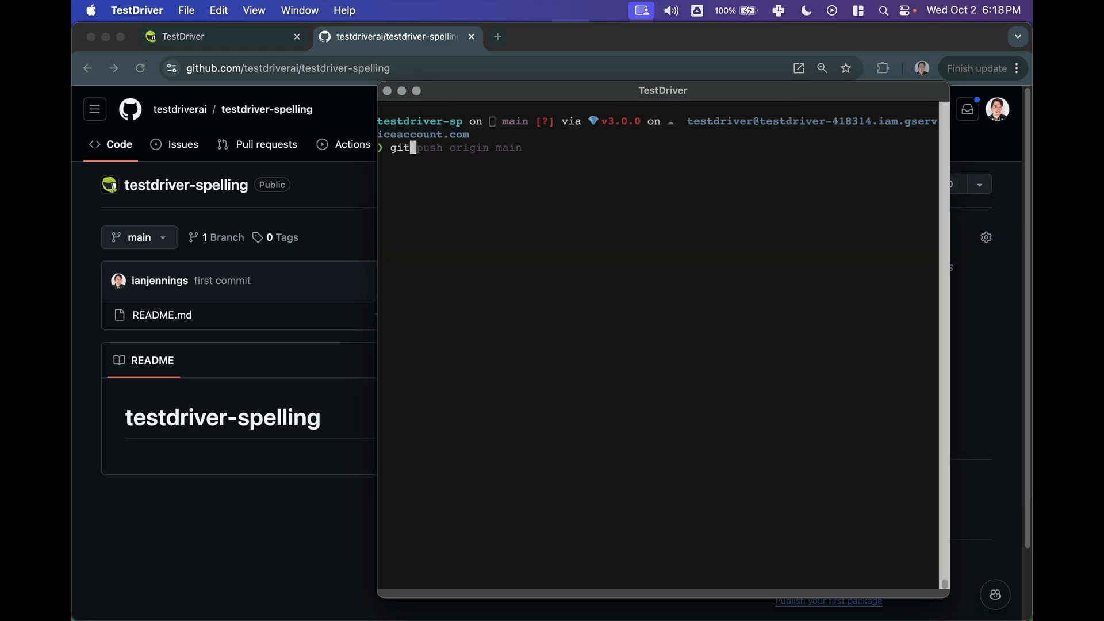
text(add .)
key(Return)
- Commit the staged files with the message 'add testdriver tests' and push to origin main
text(git comm)
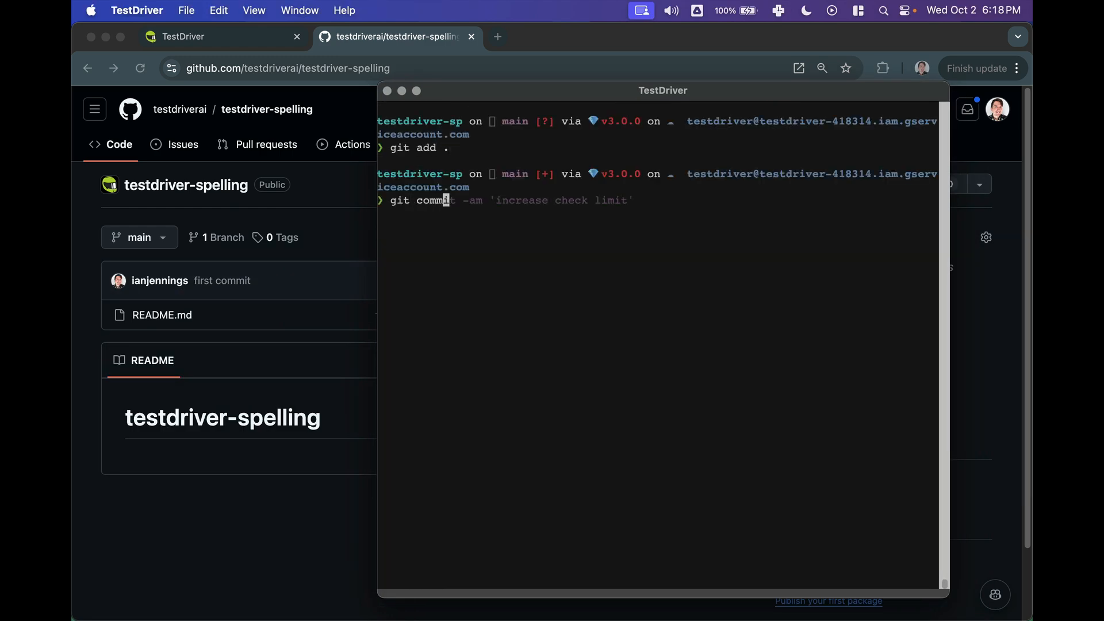
text(it -am 'add te)
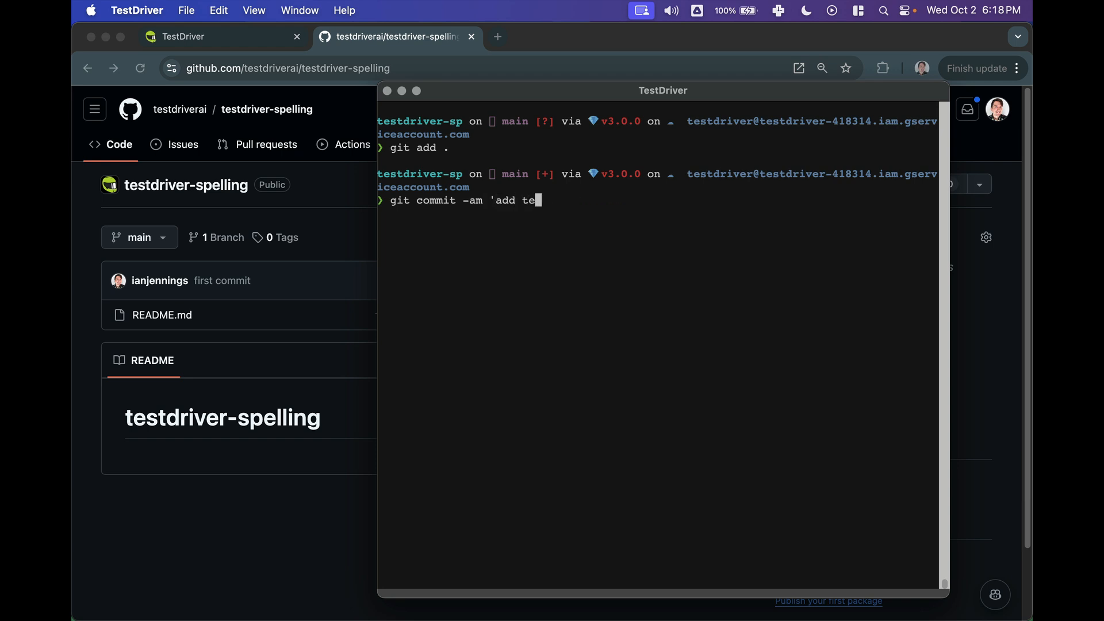
text(stdriver tests')
key(Return)
text(git push o)
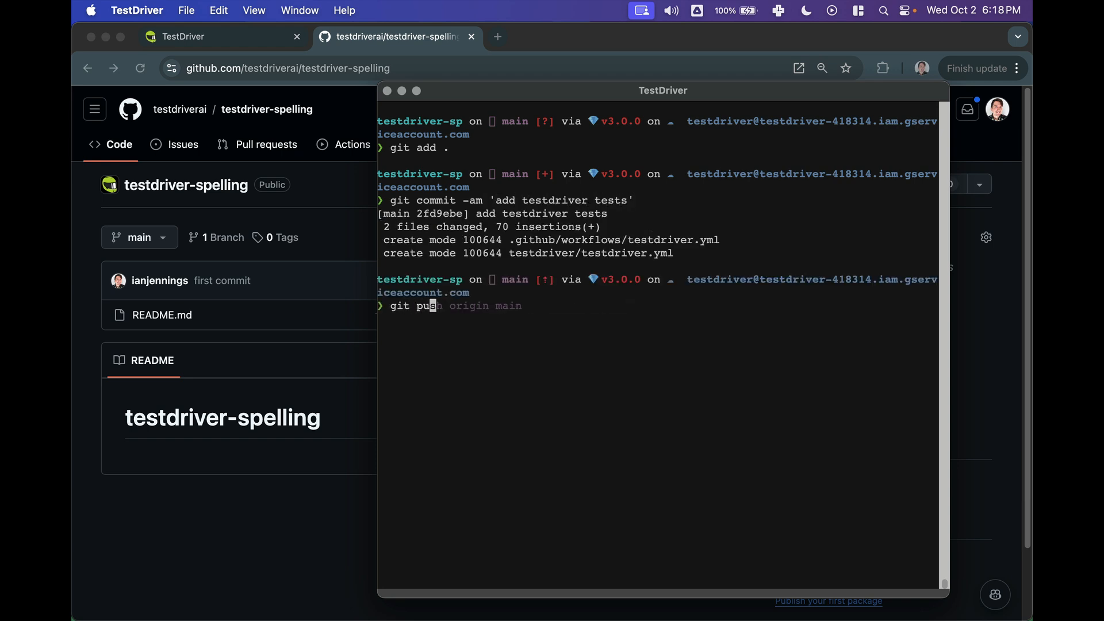
text(rigin main)
key(Return)
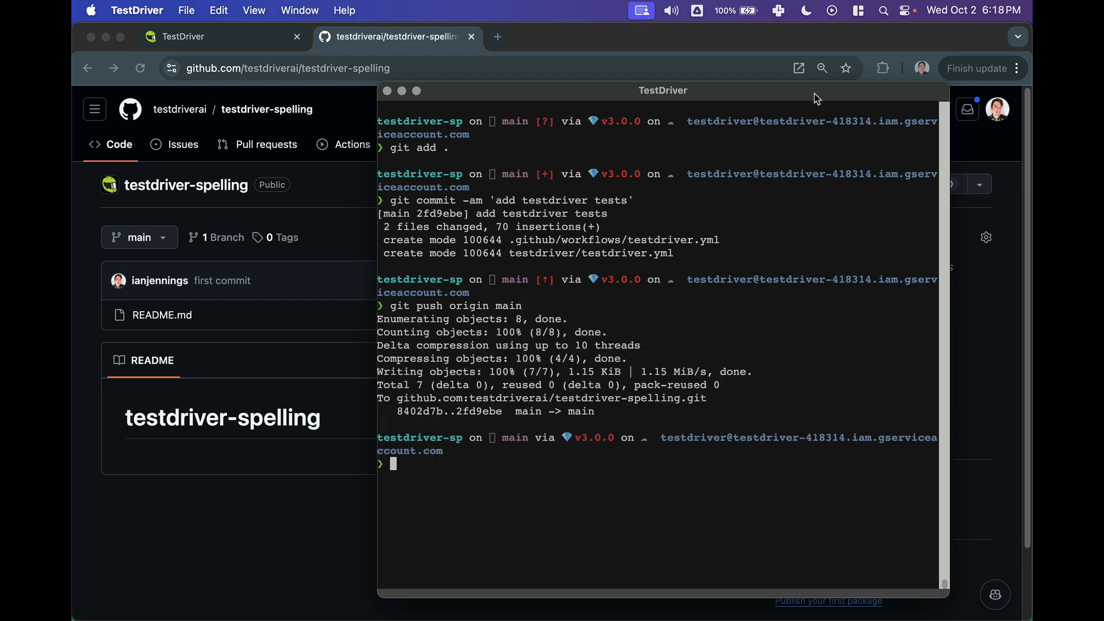
- Reload the repository page and open the testdriver.yml workflow file under .github/workflows
drag(814, 93, 73, 129)
click(140, 68)
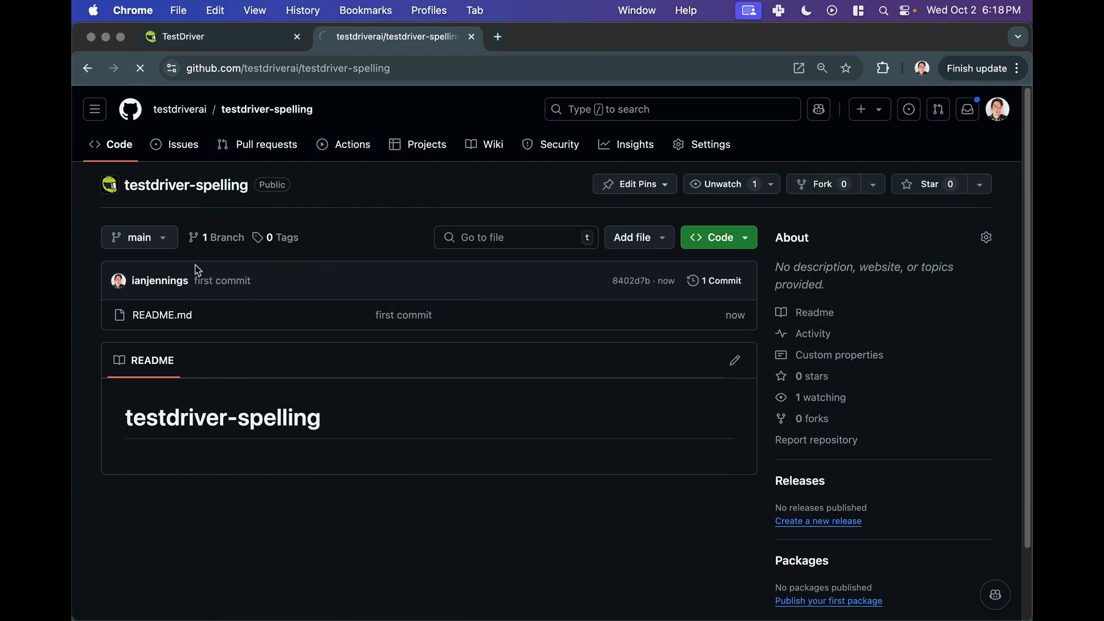
click(213, 316)
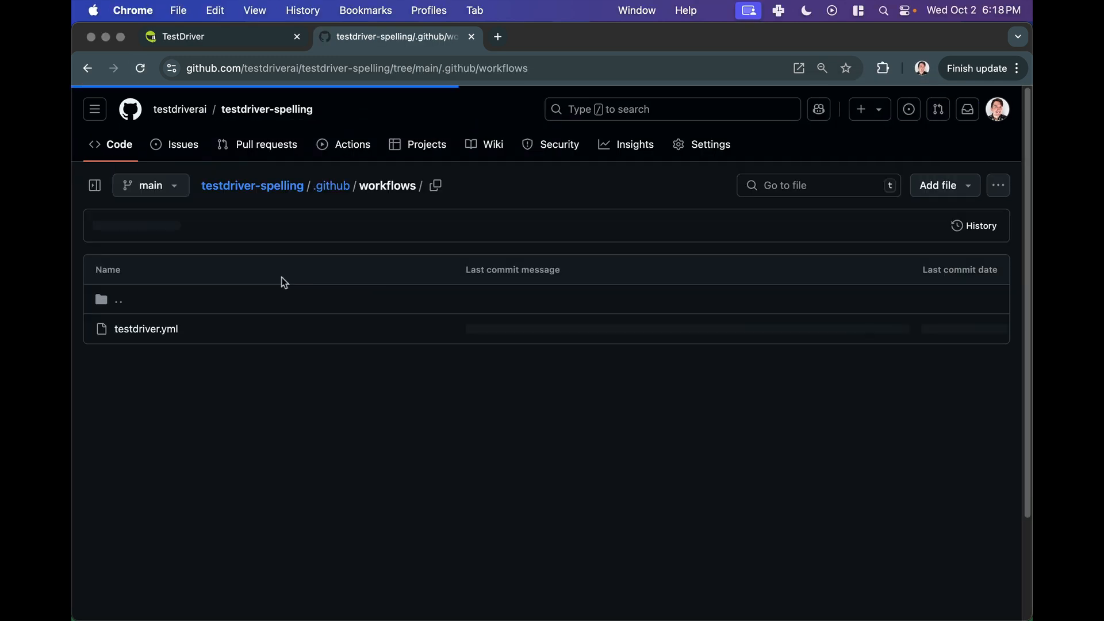
click(151, 327)
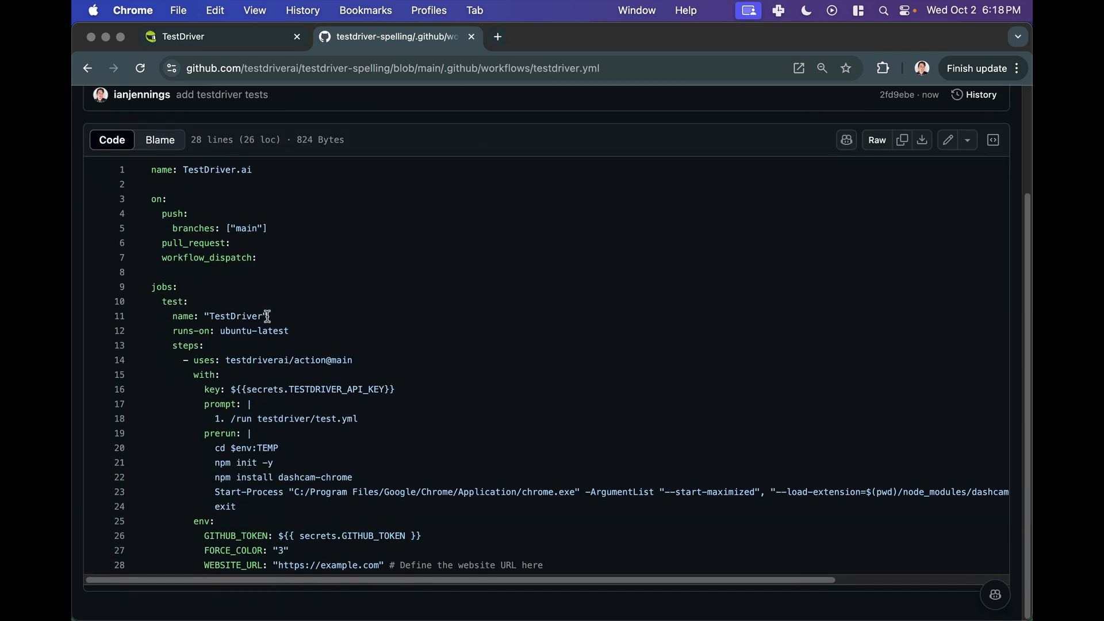
- Read through the testdriver.yml workflow contents
scroll(385, 258, down, 3)
drag(391, 419, 259, 424)
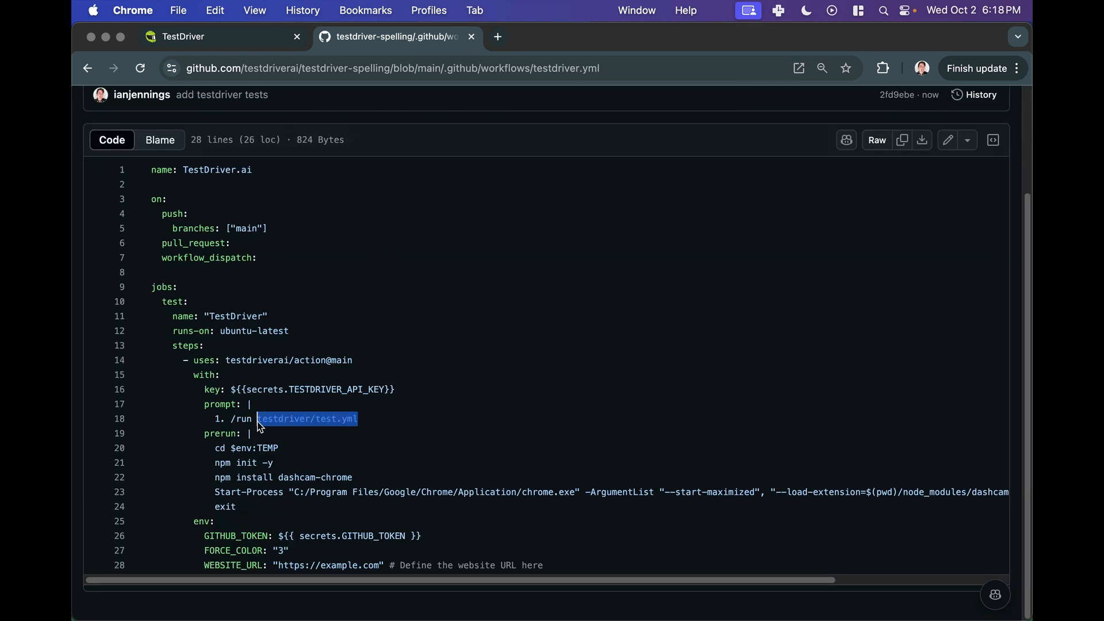
triple_click(260, 427)
click(338, 433)
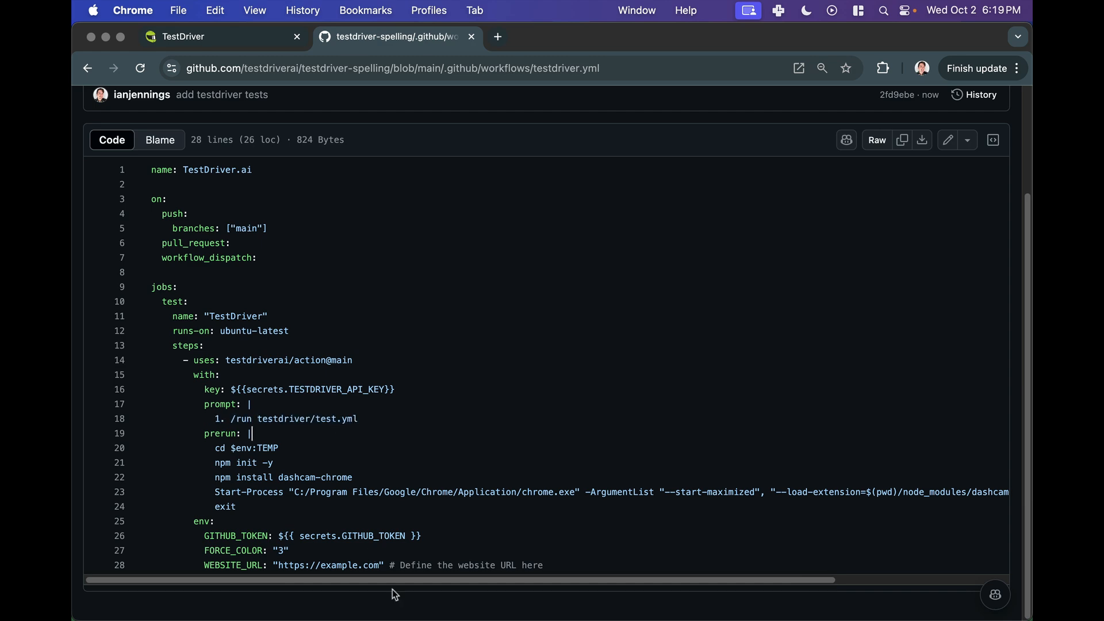
drag(389, 580, 87, 584)
scroll(326, 430, up, 1)
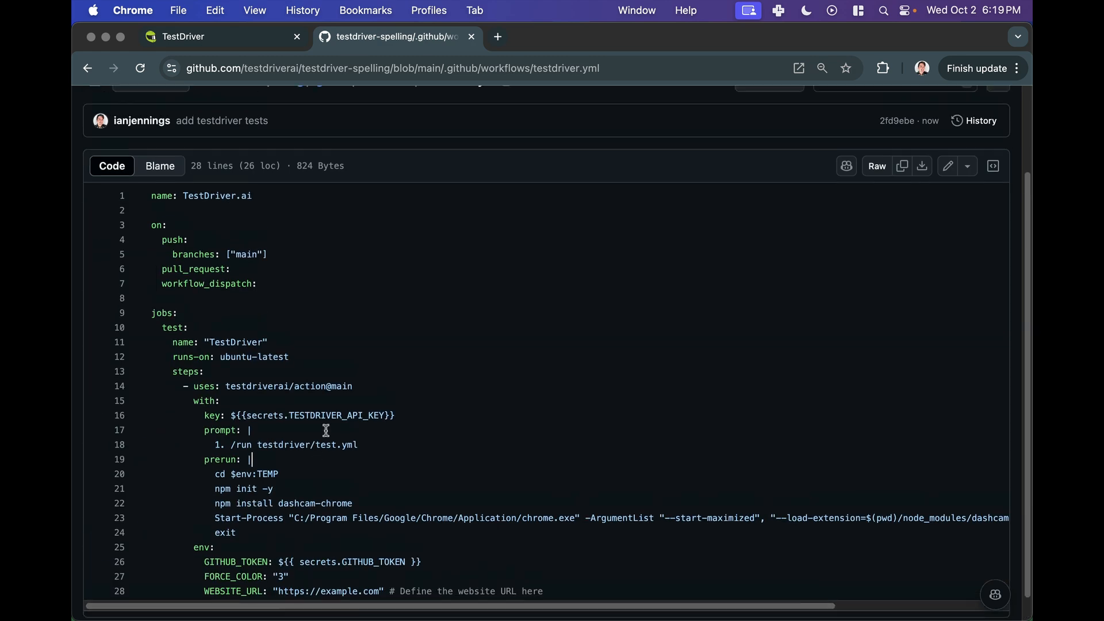
scroll(326, 430, up, 2)
click(381, 334)
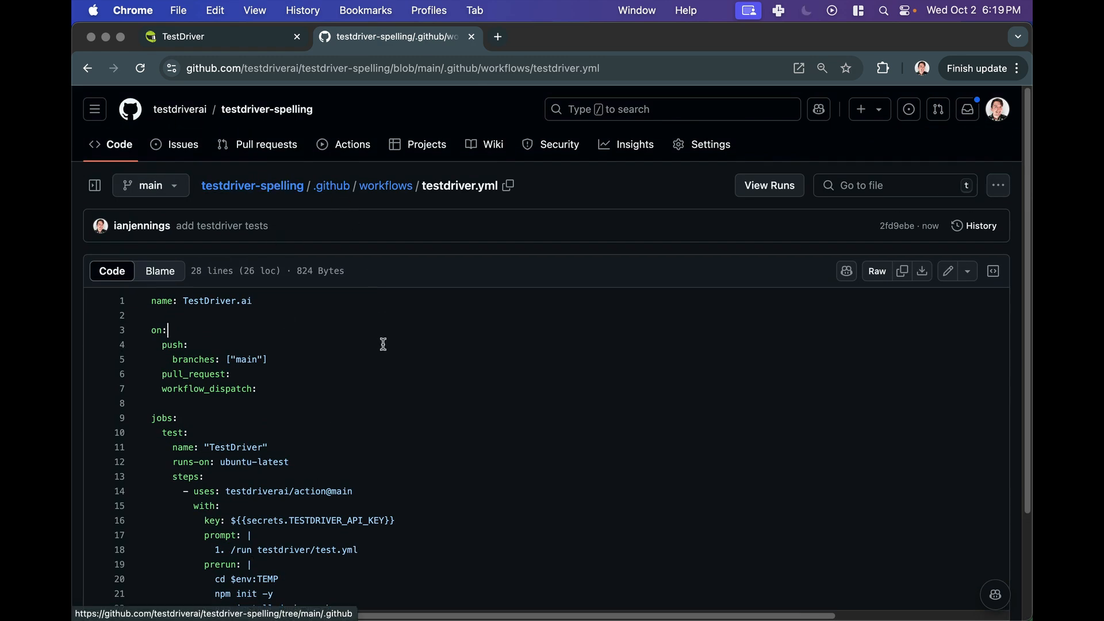
- Edit the workflow file and delete the WEBSITE_URL environment line
click(946, 271)
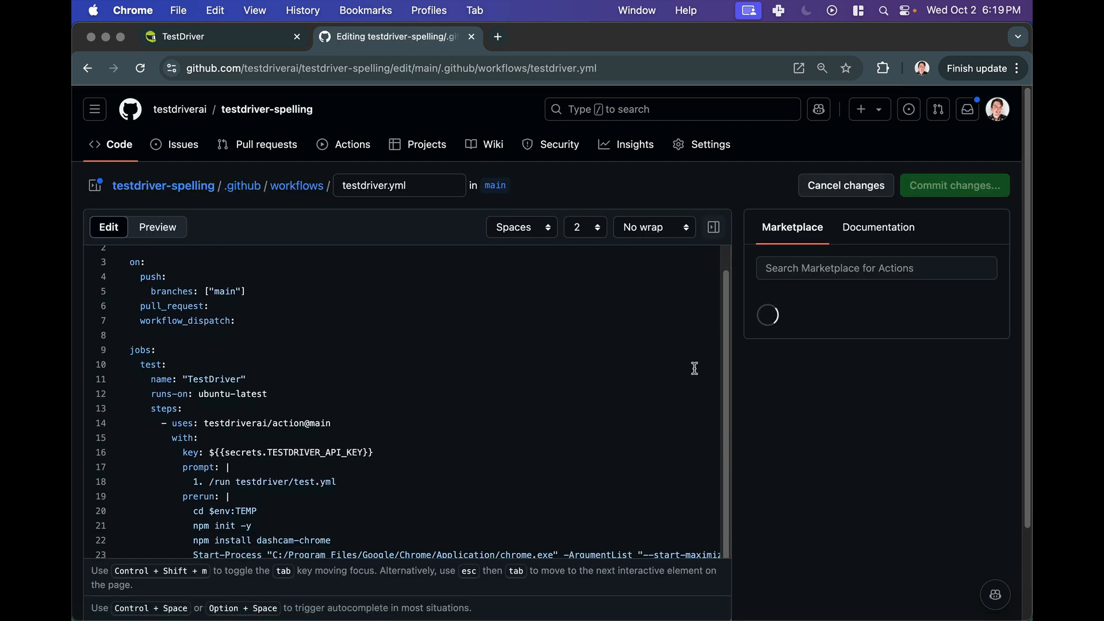
scroll(501, 494, down, 3)
triple_click(444, 488)
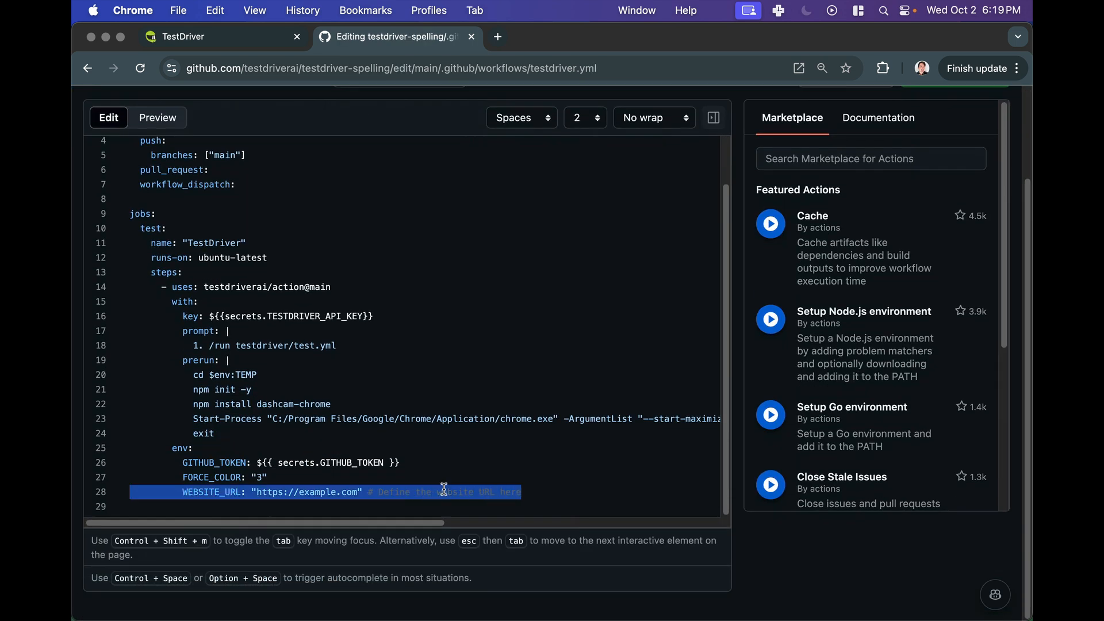
key(BackSpace)
scroll(505, 471, right, 2)
drag(447, 520, 758, 510)
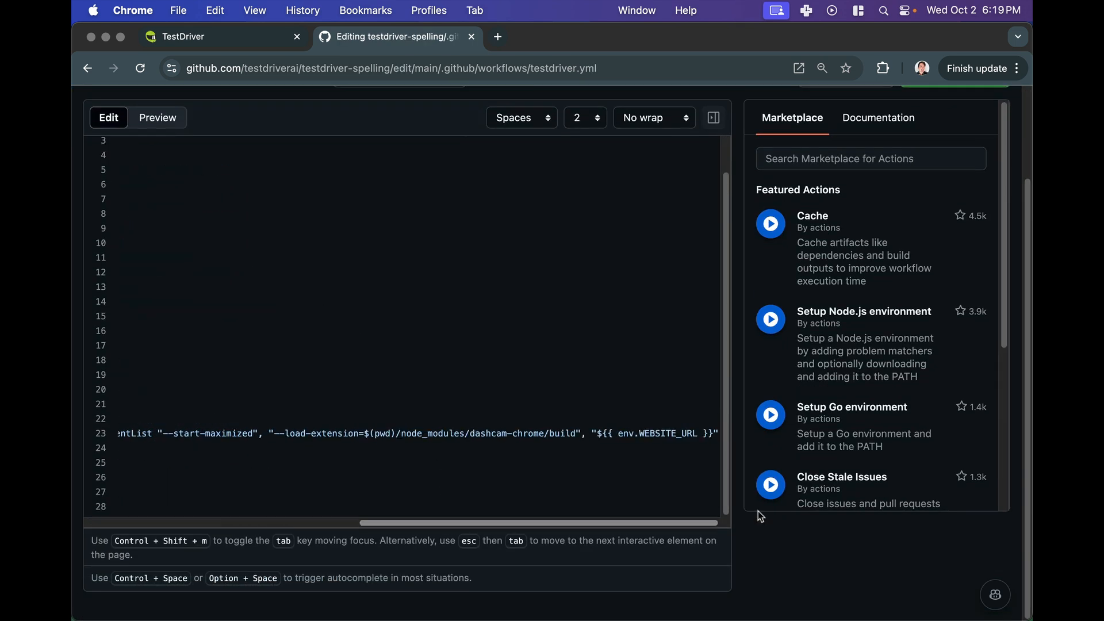
double_click(667, 433)
drag(713, 433, 617, 433)
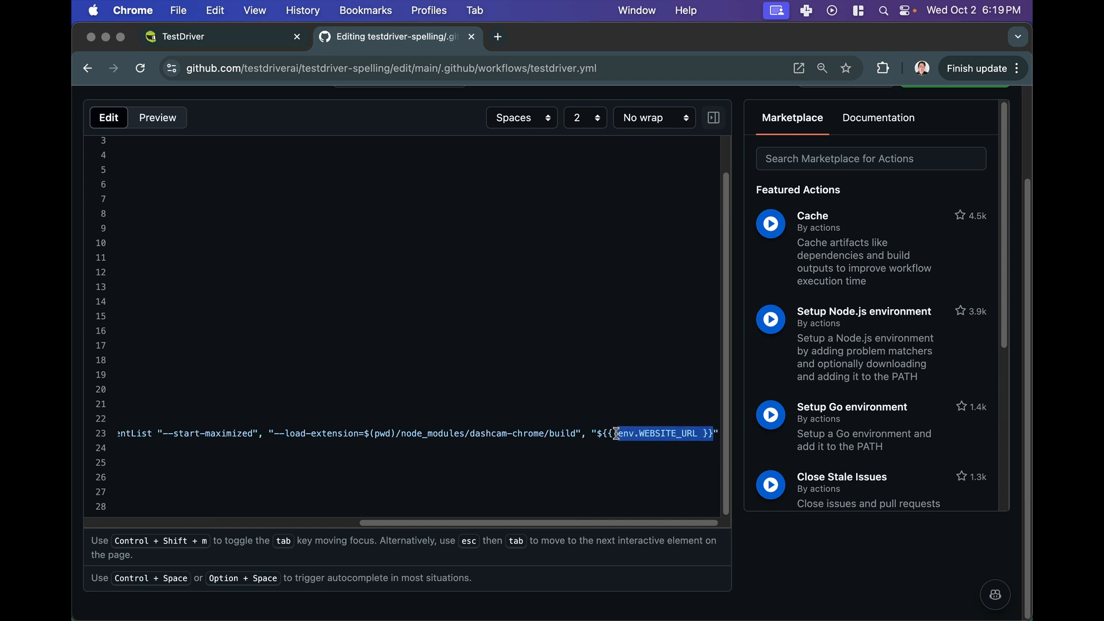
key(BackSpace)
key(BackSpace)
key(BackSpace)
key(BackSpace)
key(BackSpace)
text(https)
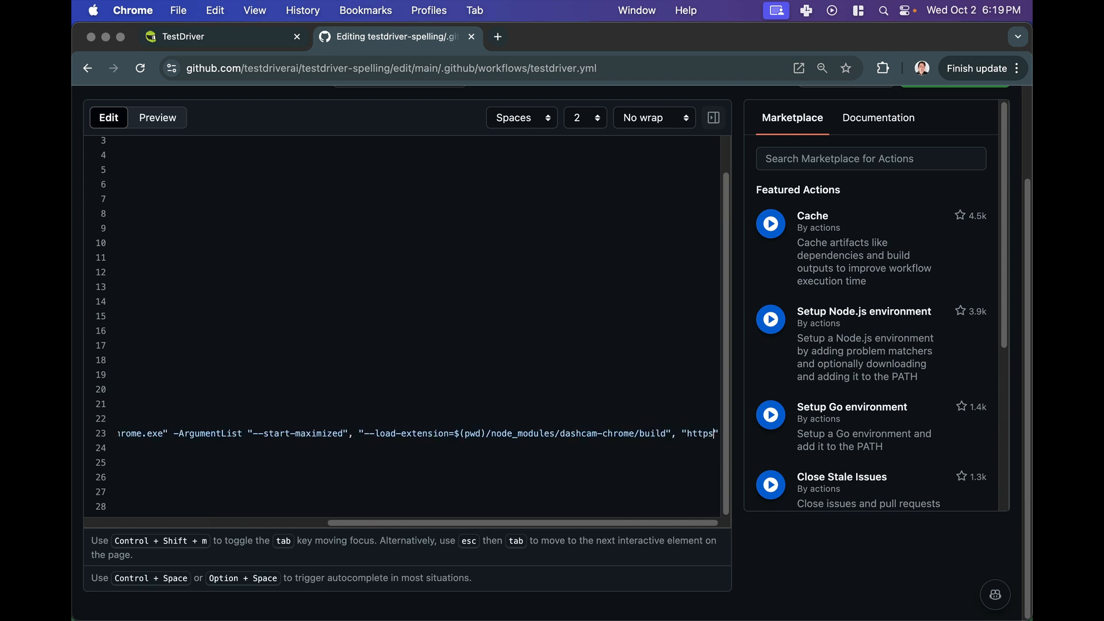
text(://testdriver.ai)
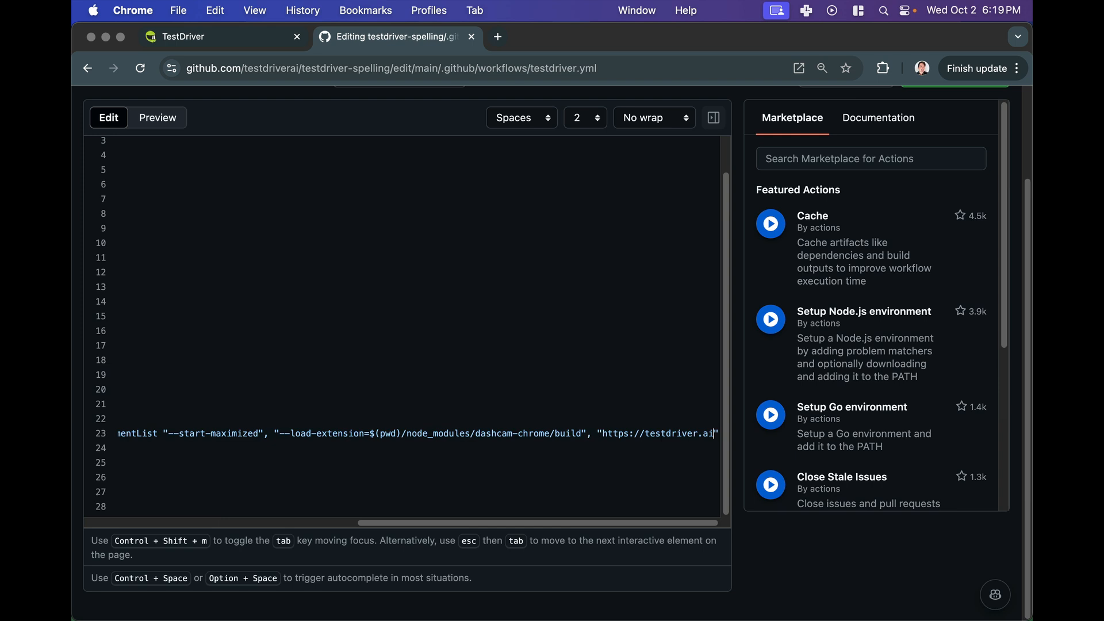
- Examine the workflow's on: trigger section
drag(573, 524, 302, 525)
scroll(330, 453, up, 2)
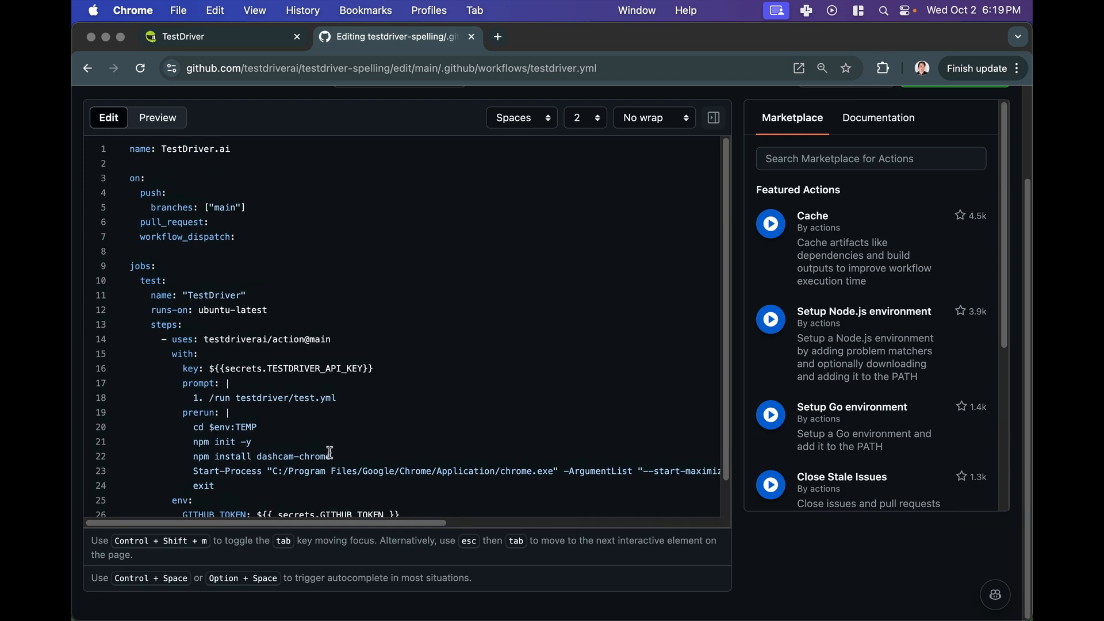
drag(250, 232, 235, 179)
click(261, 247)
drag(255, 238, 231, 176)
click(231, 175)
scroll(241, 189, up, 2)
scroll(241, 189, up, 1)
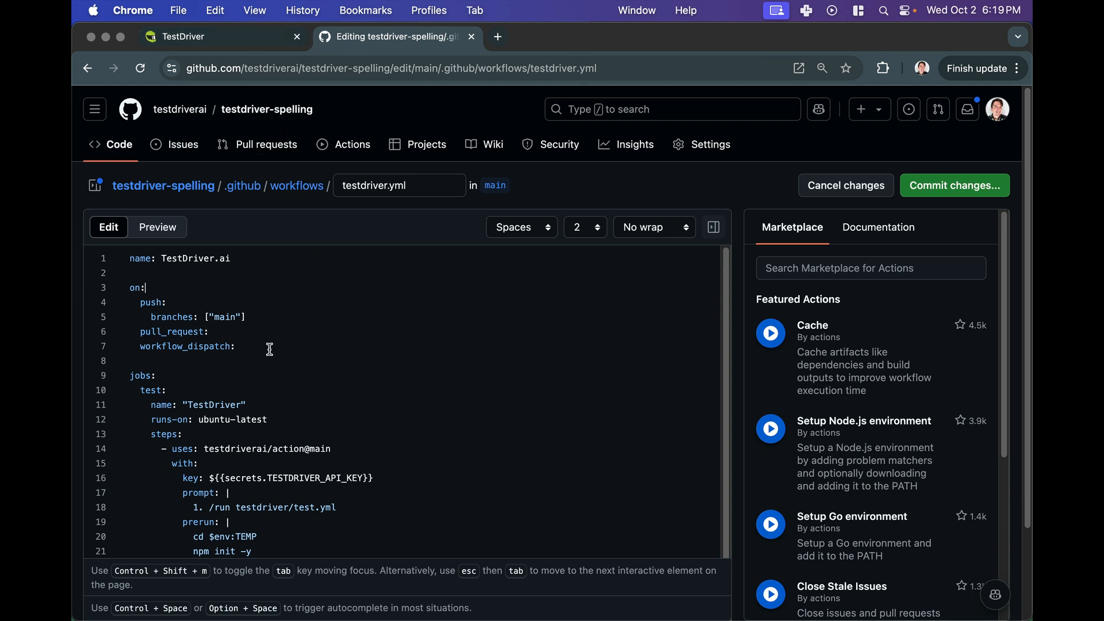
- Search the web for github actions cron and open the GitHub Docs page on events that trigger workflows
click(498, 36)
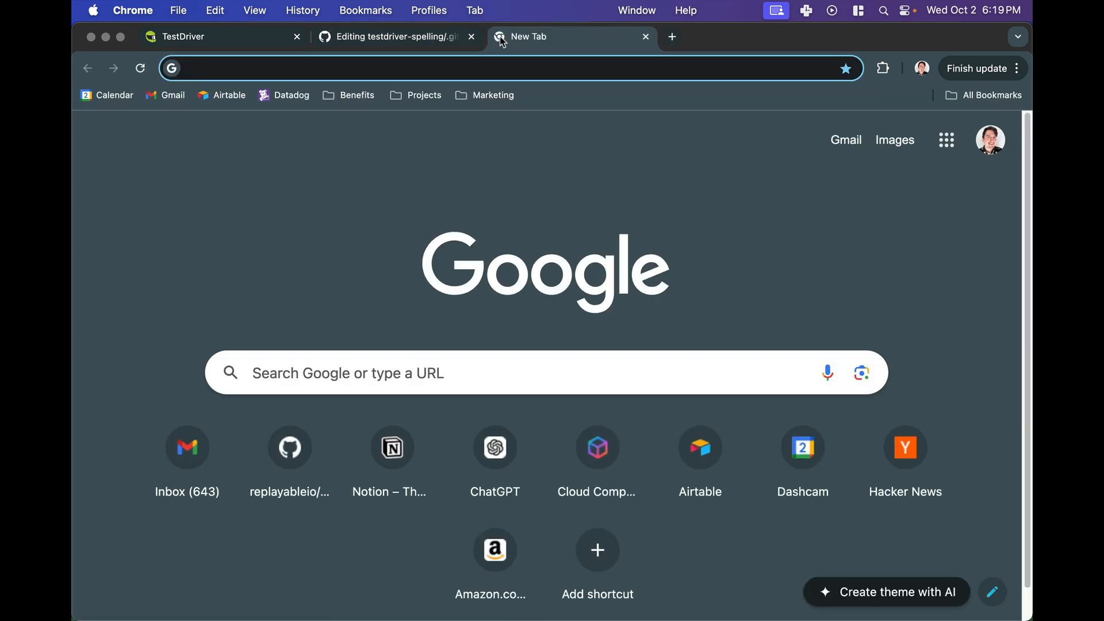
text(github actions cron)
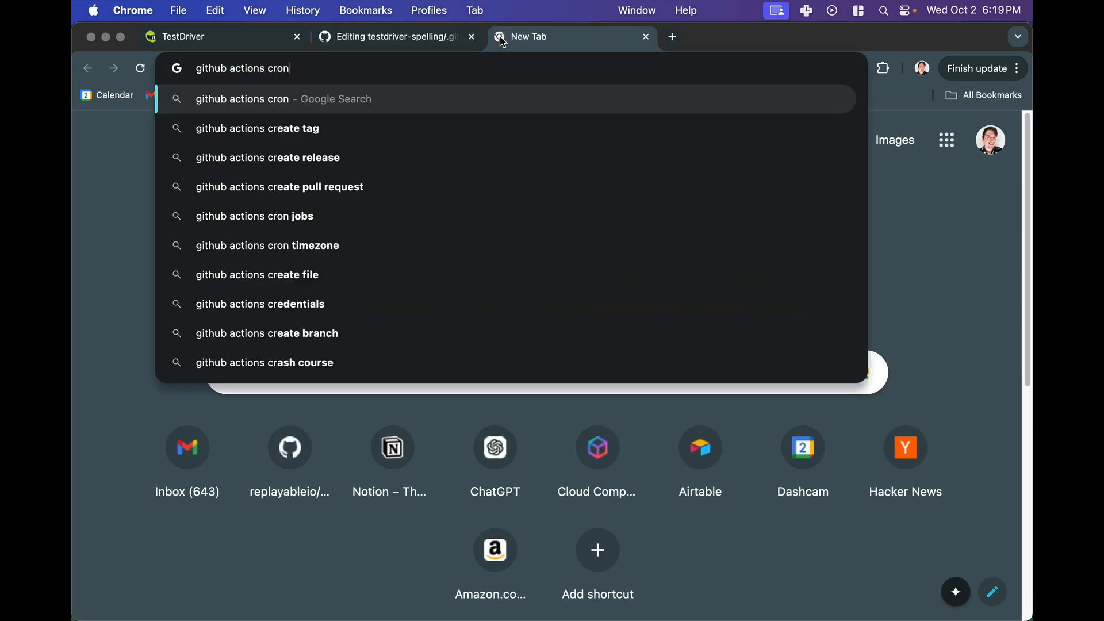
key(Return)
click(403, 251)
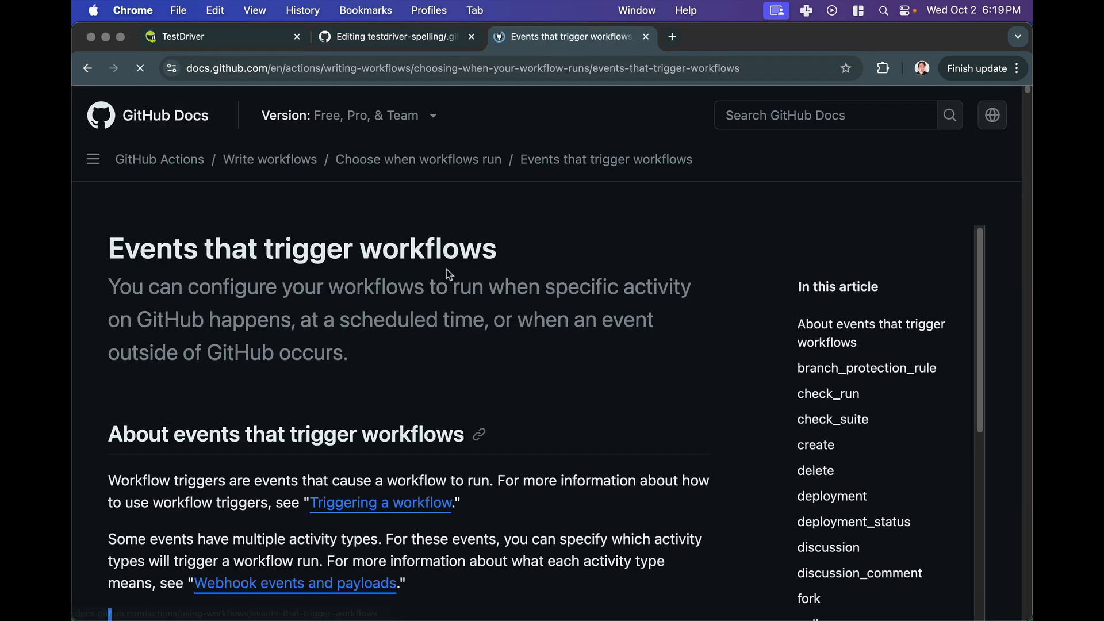
- Search the docs page for cron: and read the scheduled workflow examples
key(super+f)
text(cron:)
key(Escape)
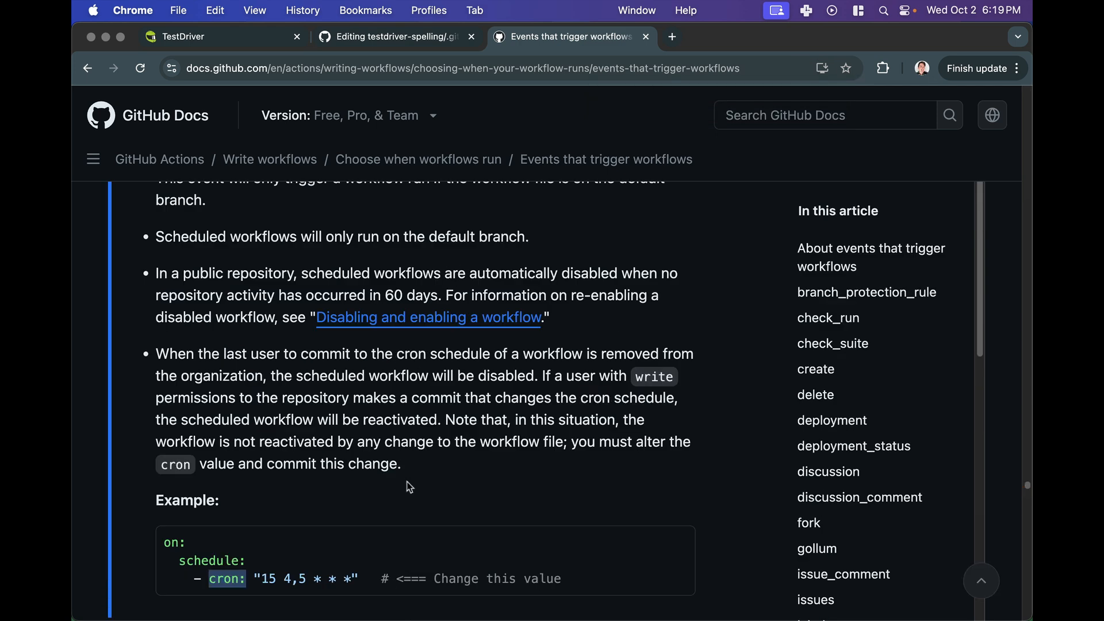
scroll(409, 487, down, 3)
triple_click(322, 394)
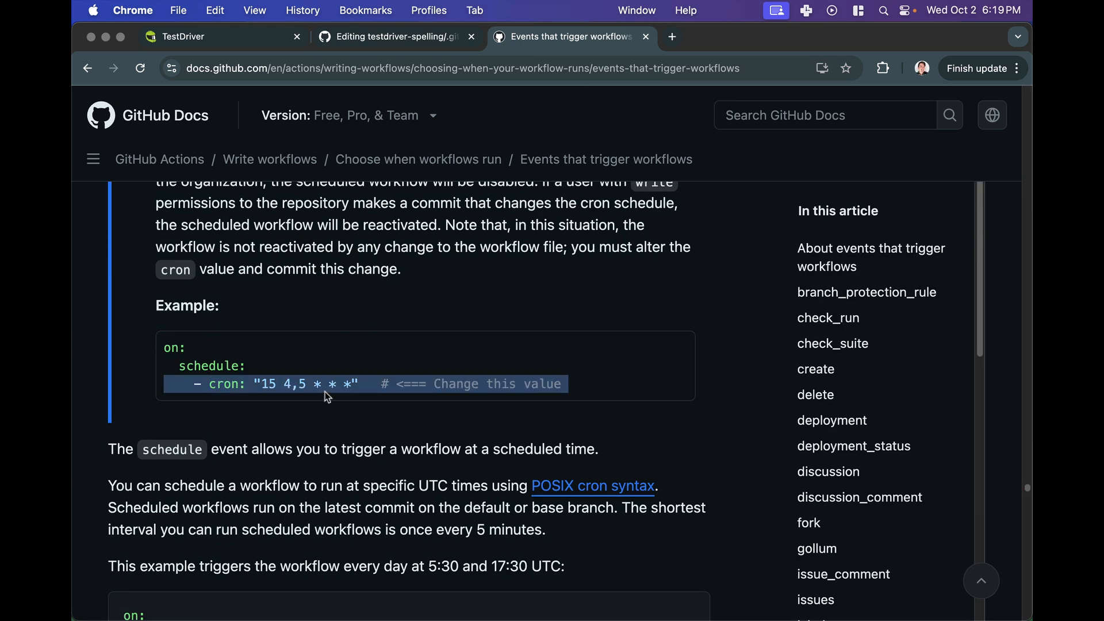
scroll(325, 391, down, 3)
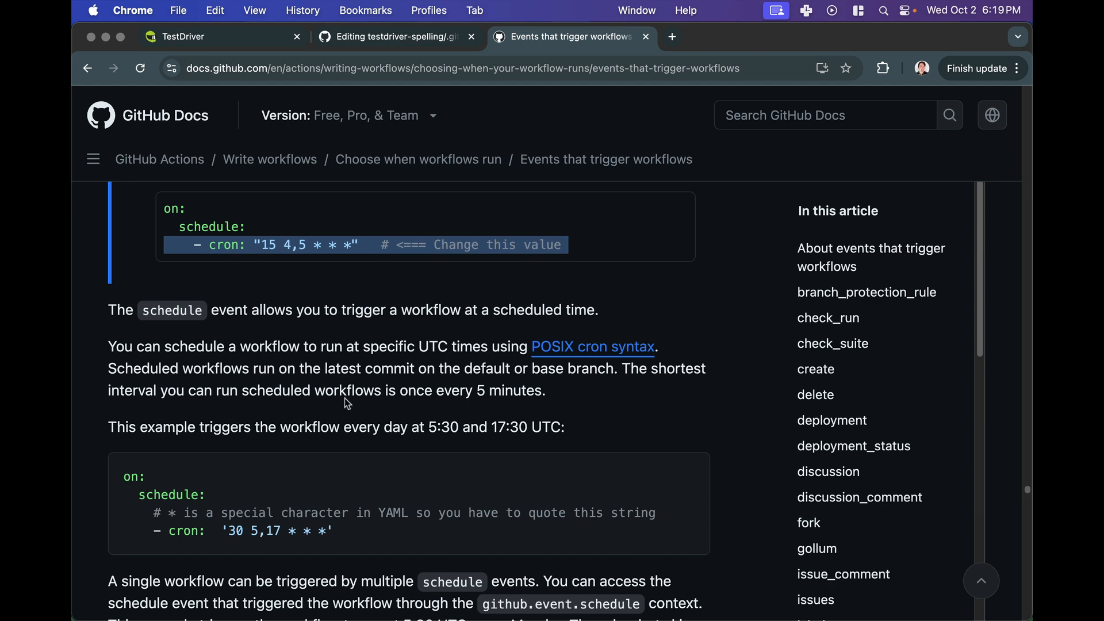
scroll(348, 403, up, 4)
scroll(347, 403, down, 5)
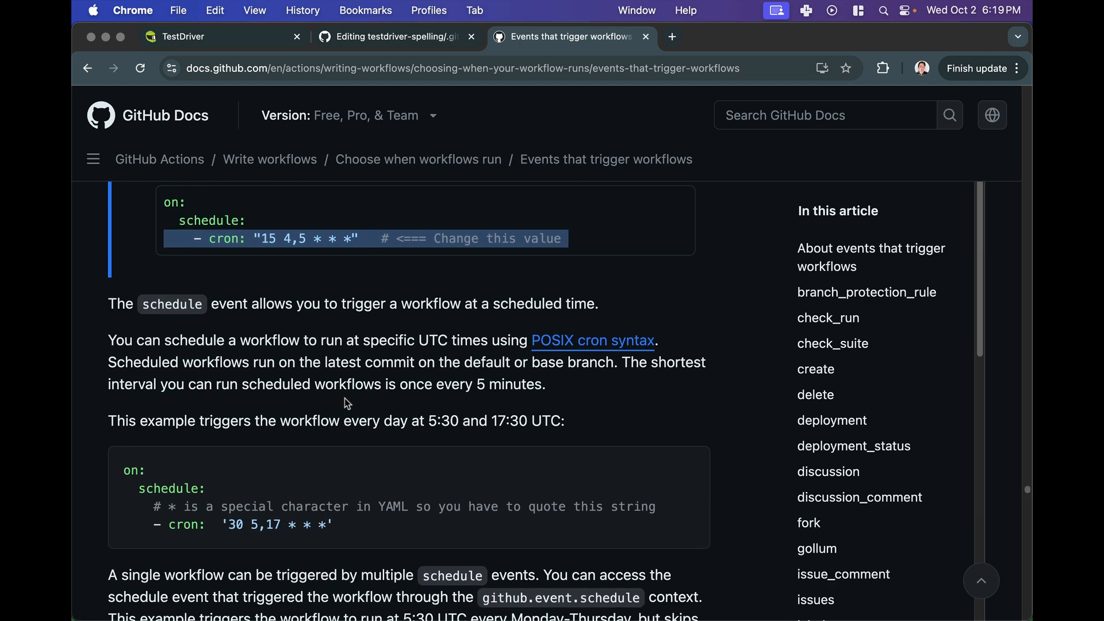
click(356, 488)
drag(361, 493, 358, 472)
key(super+c)
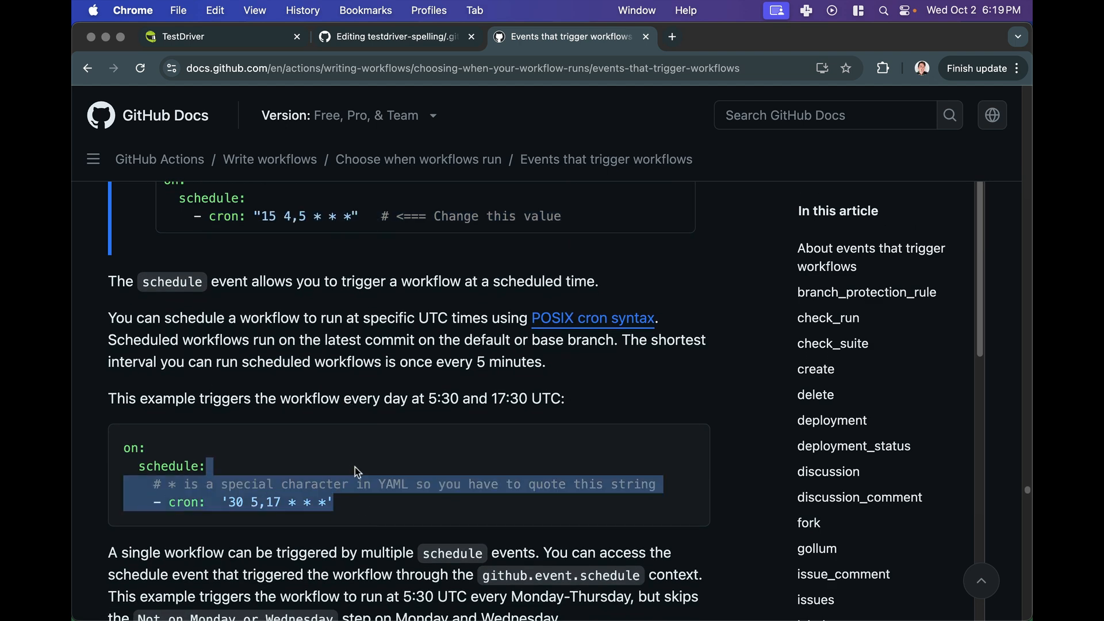
key(ctrl+shift+Tab)
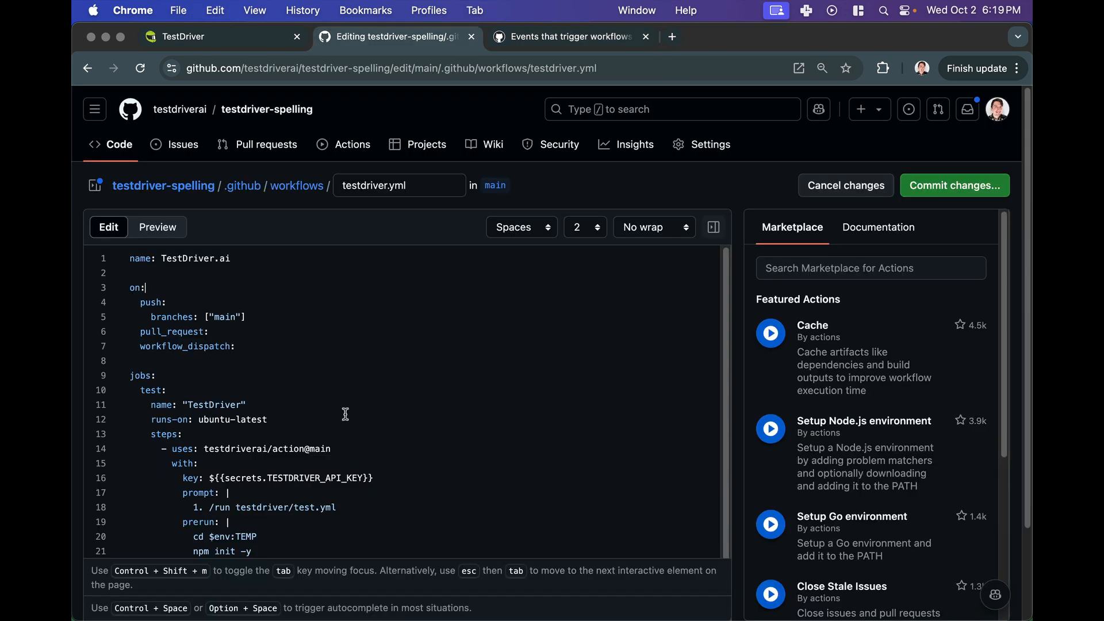
drag(340, 348, 315, 274)
key(super+v)
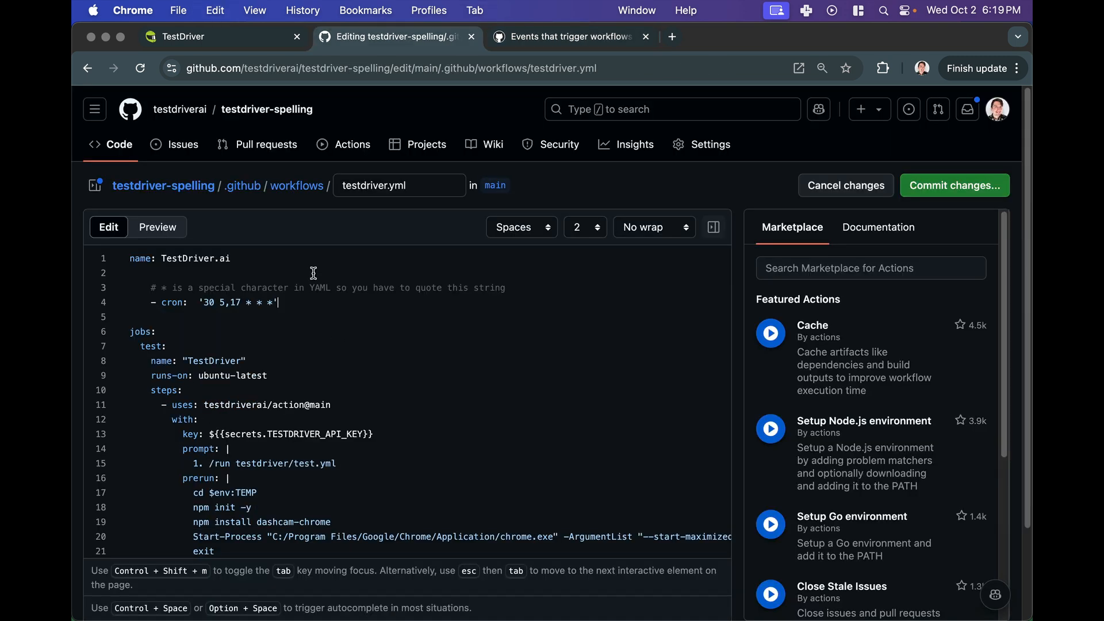
key(super+z)
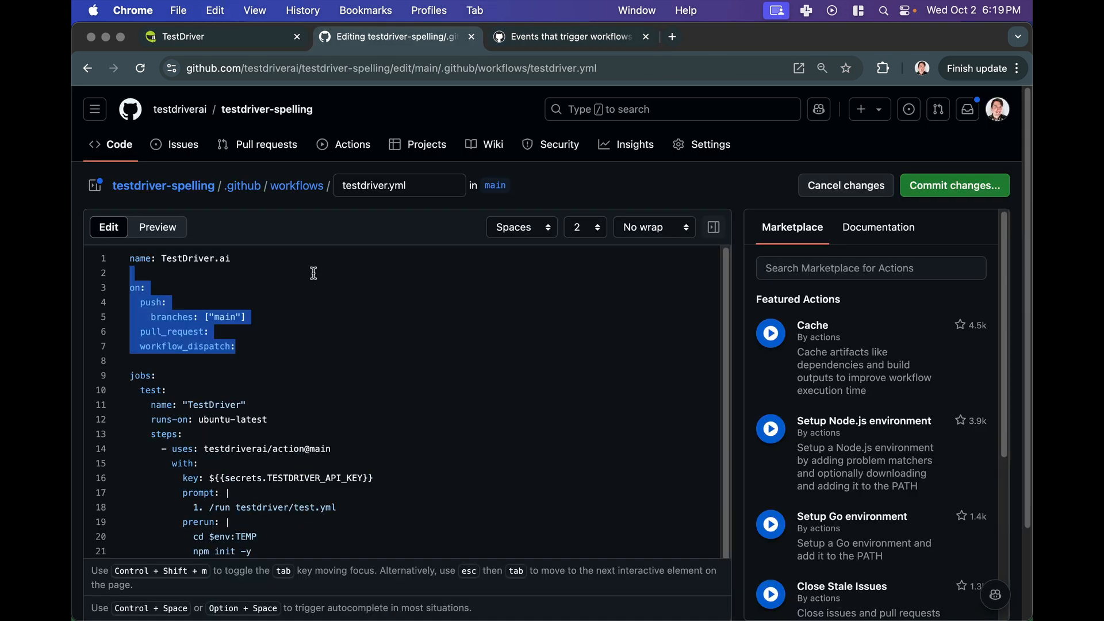
- Copy the docs' schedule example and paste it over the workflow's push, pull_request and workflow_dispatch triggers
click(592, 32)
click(343, 485)
drag(354, 515, 335, 455)
key(super+c)
key(super+alt+Left)
key(shift+Down)
key(super+v)
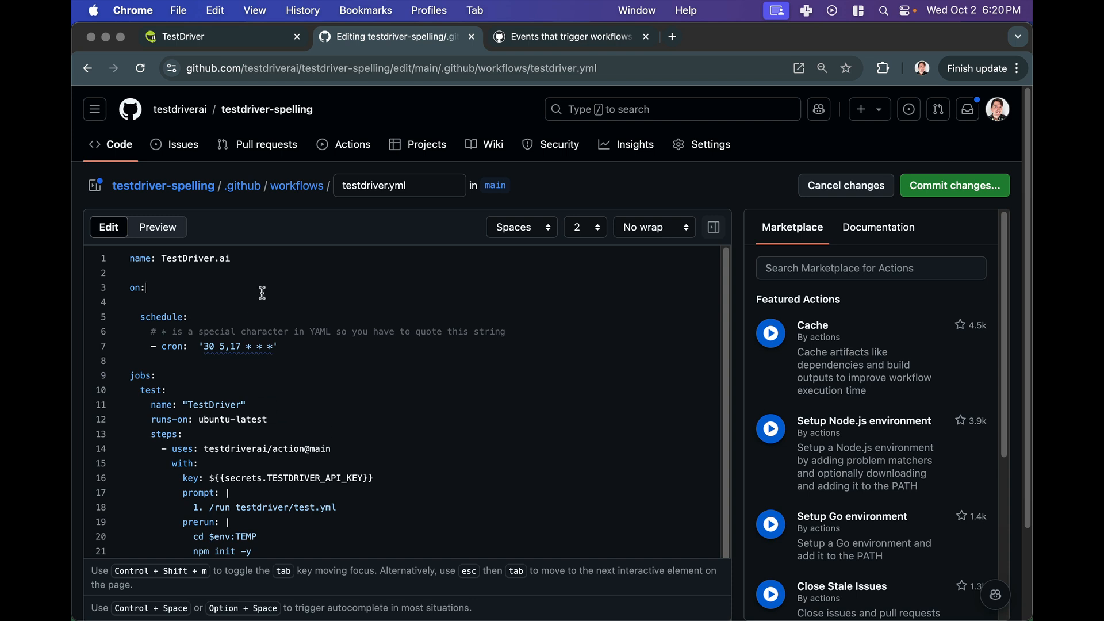
- Remove the blank line under on: and set the cron schedule to '30 1 * * *'
key(Delete)
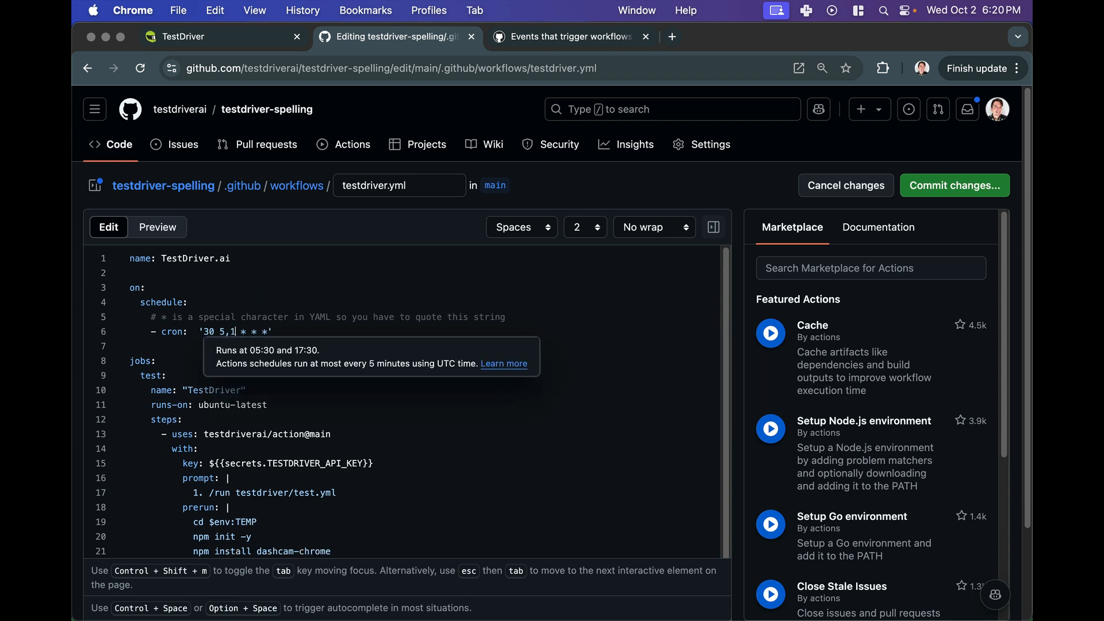
key(Delete)
key(Delete)
key(BackSpace)
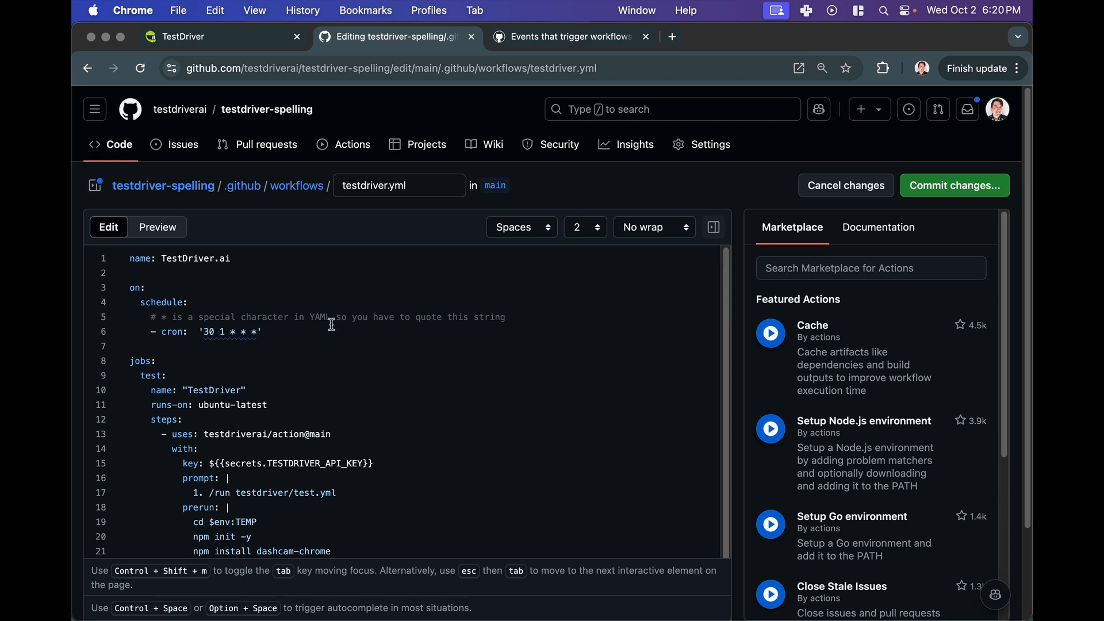
- Delete the YAML comment line above the cron schedule entry
text(1)
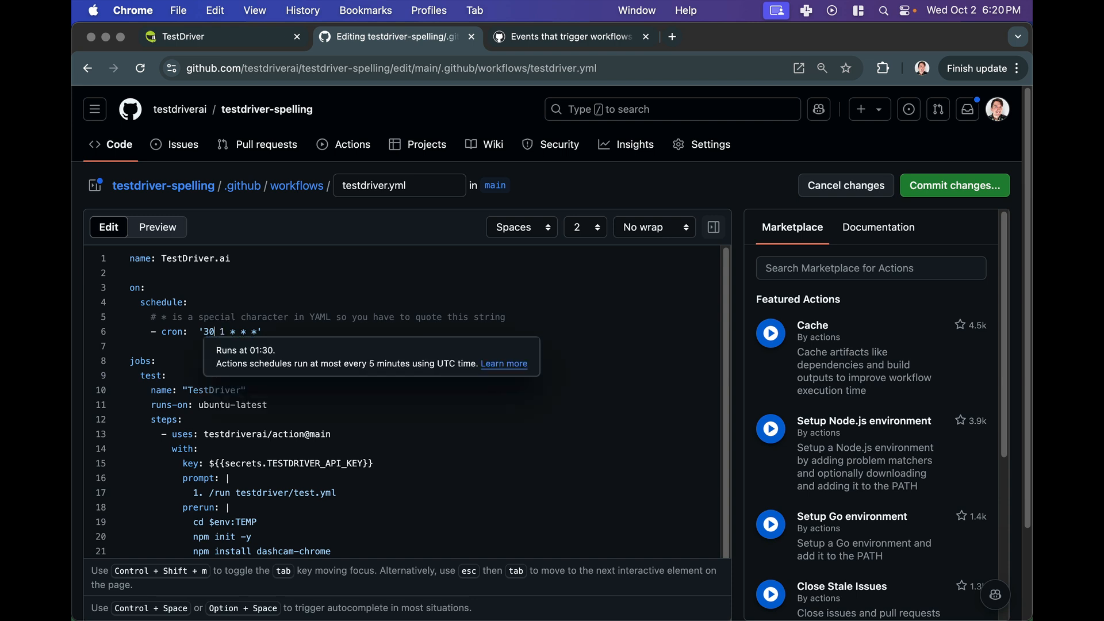
triple_click(342, 313)
key(BackSpace)
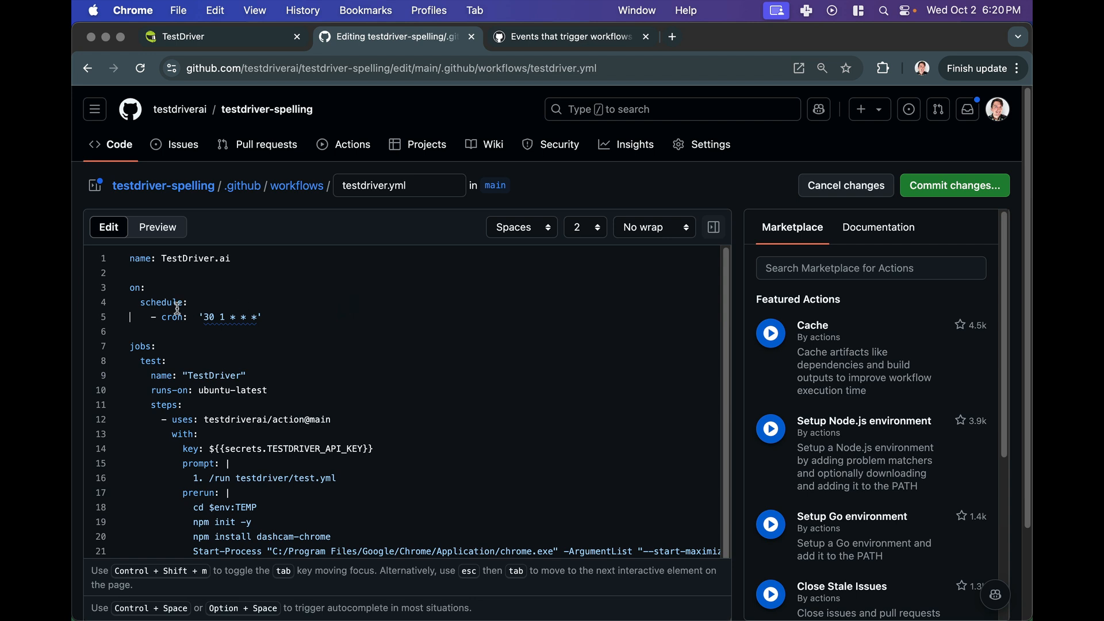
- Commit the edited testdriver.yml directly to the main branch with the message Update testdriver.yml
scroll(257, 312, down, 1)
scroll(237, 249, down, 2)
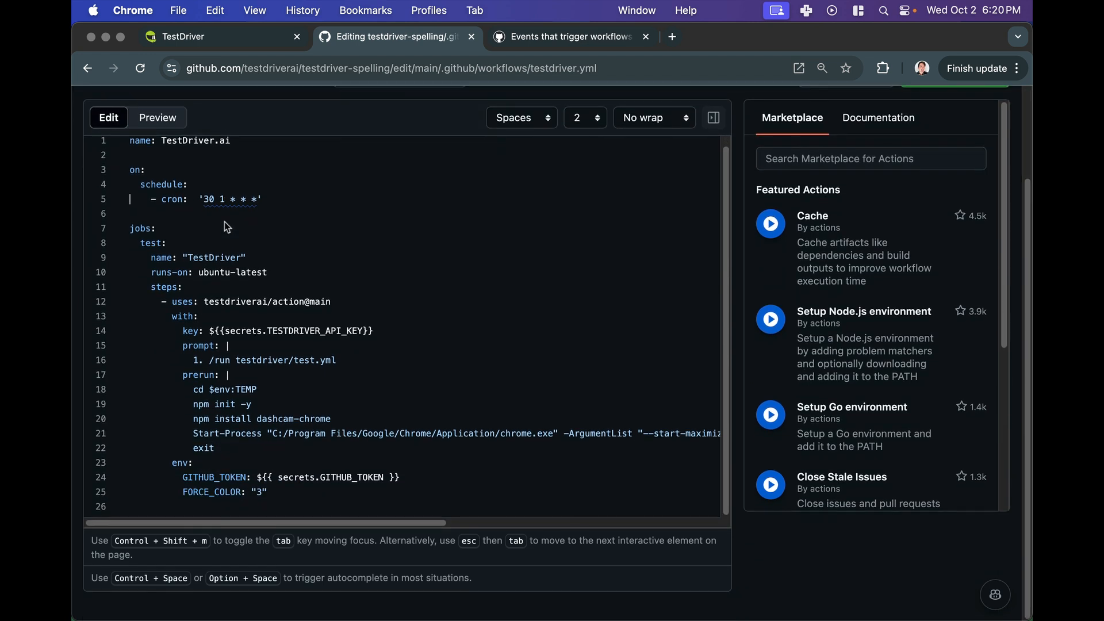
click(258, 380)
double_click(277, 324)
scroll(486, 140, up, 2)
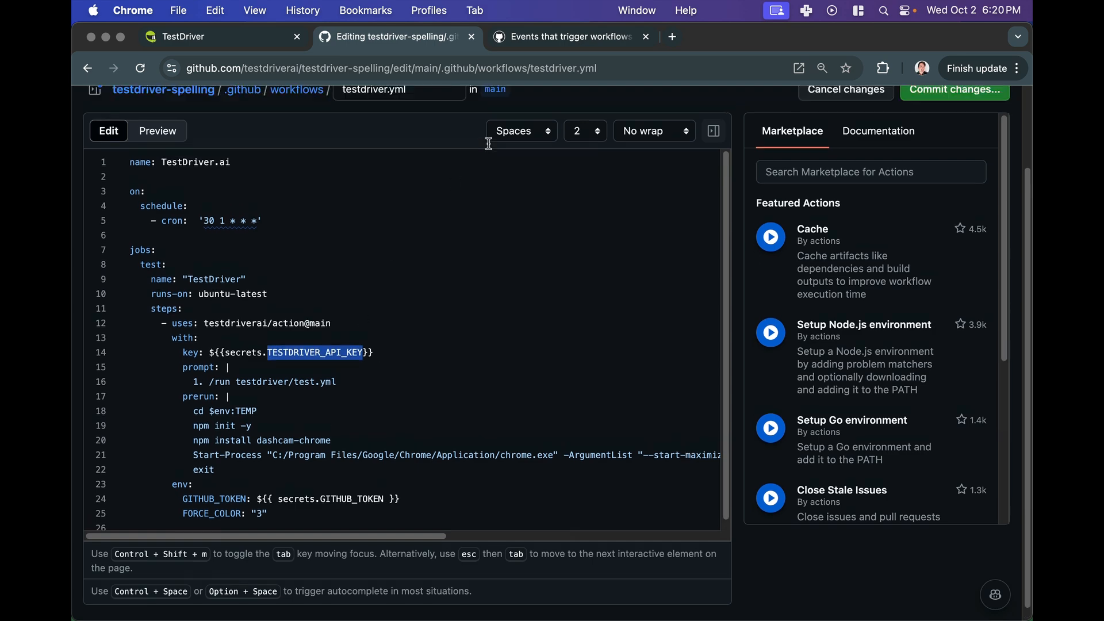
click(966, 185)
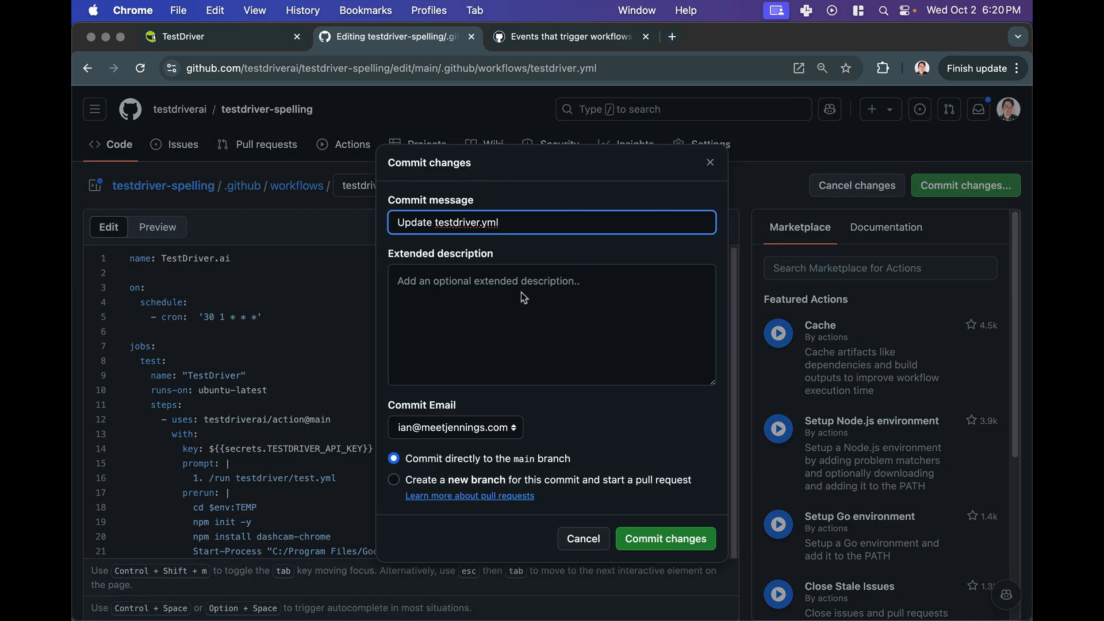
click(661, 539)
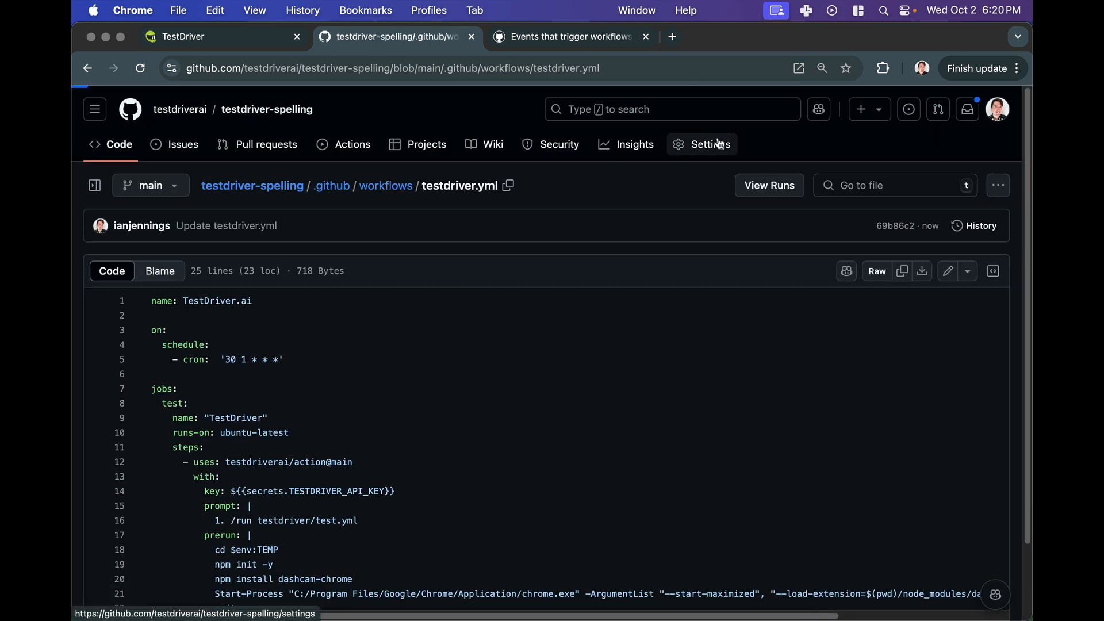
- Open the repository's Actions secrets settings and start a new repository secret, beginning its name with T
click(713, 145)
drag(415, 44, 74, 46)
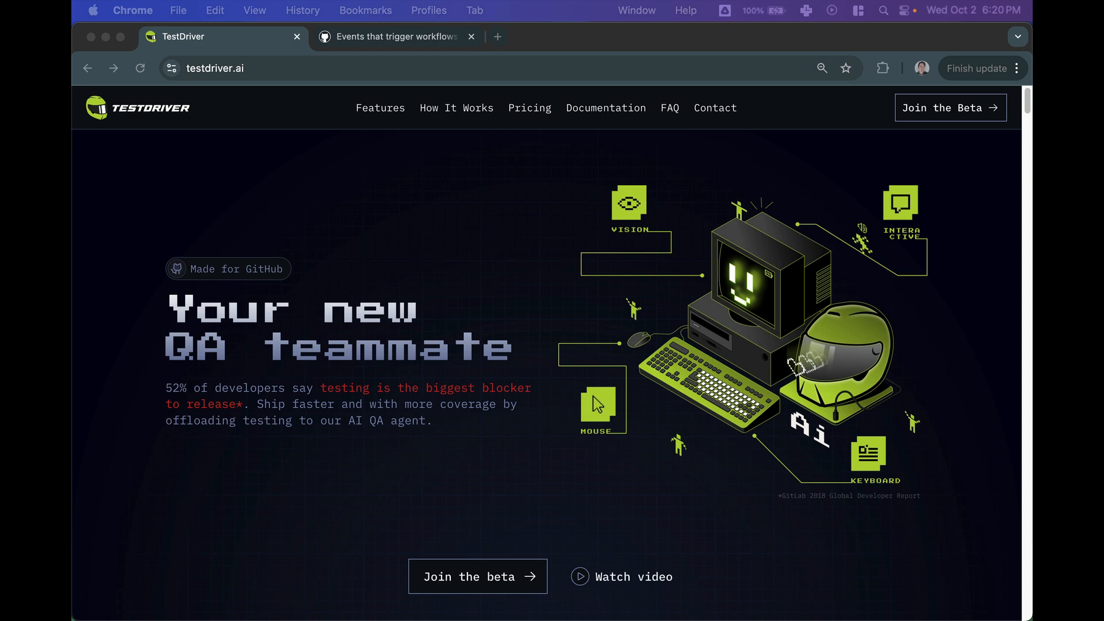
drag(73, 298, 429, 266)
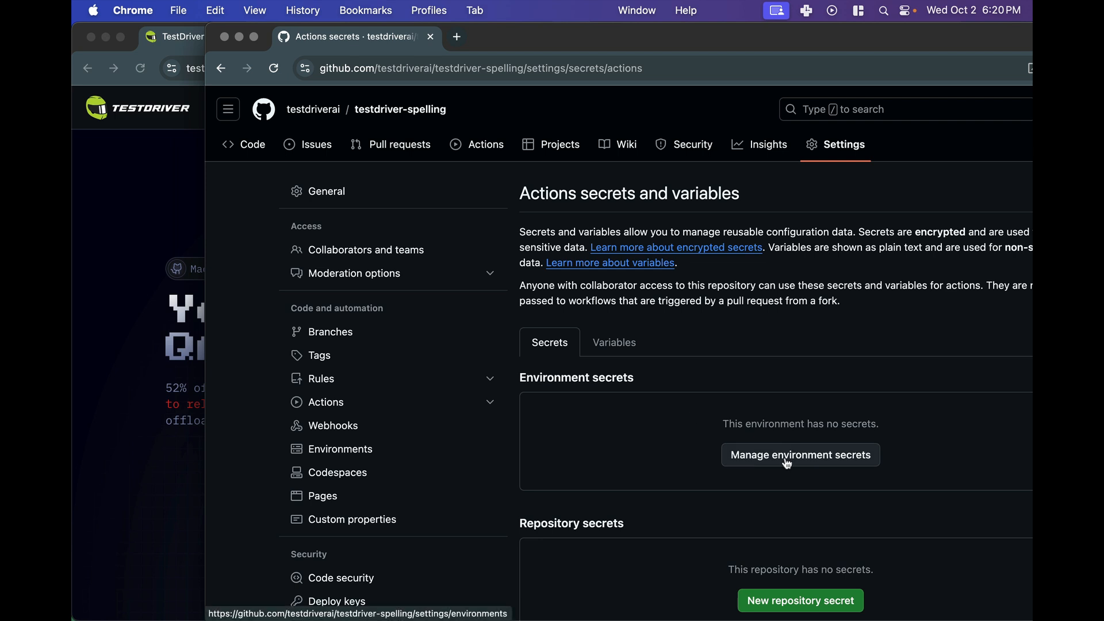
click(800, 600)
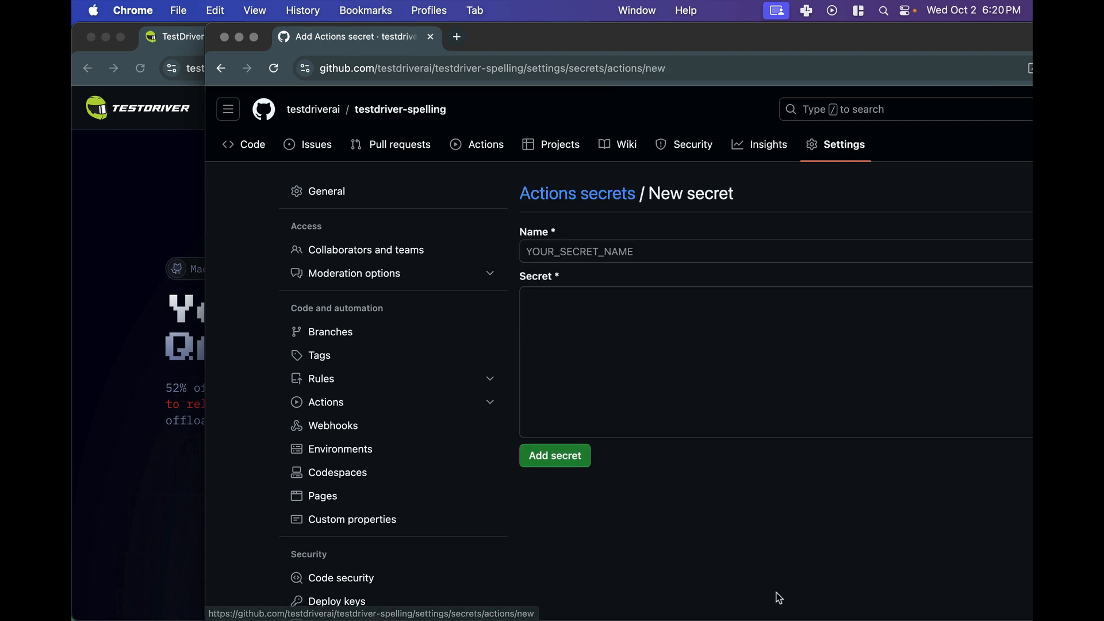
click(614, 248)
text(T)
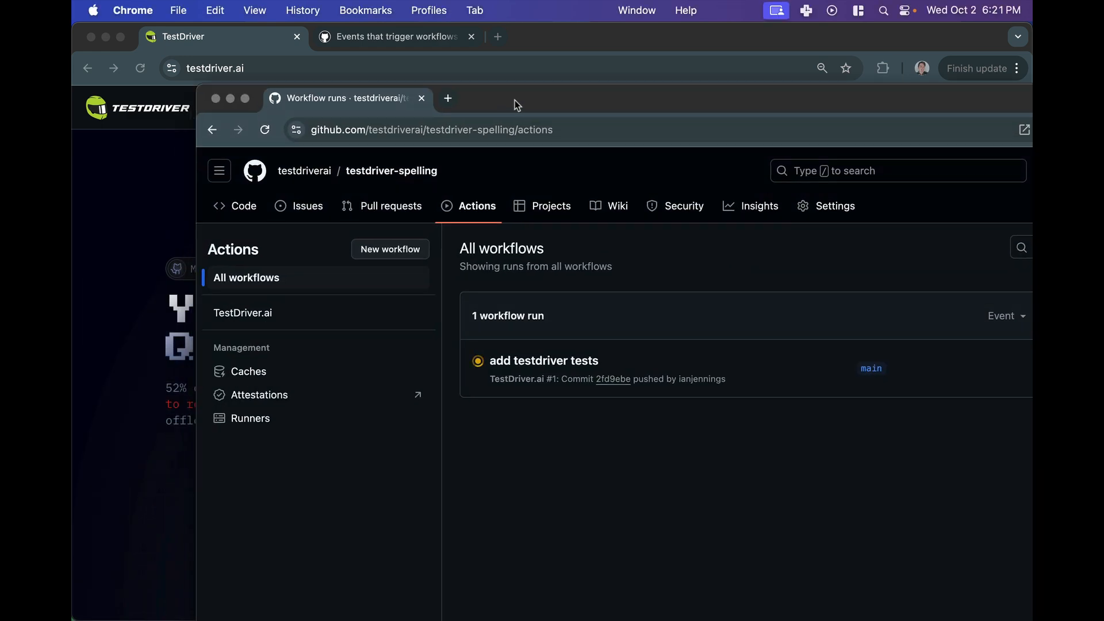
- Check the in-progress add testdriver tests workflow run, then return to the repository home page
double_click(516, 100)
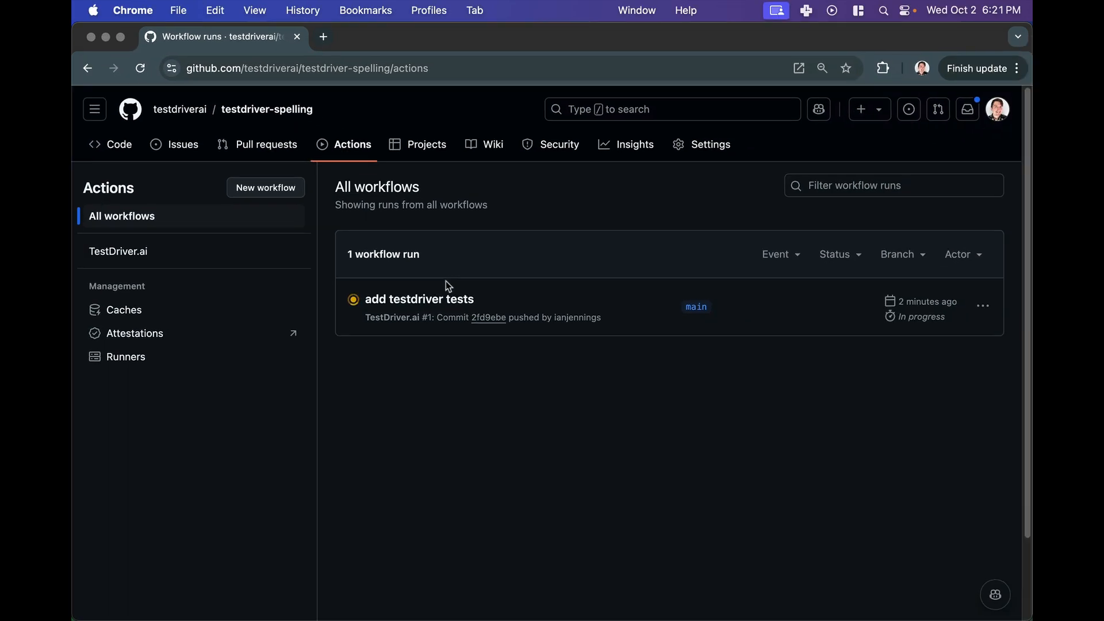
click(412, 299)
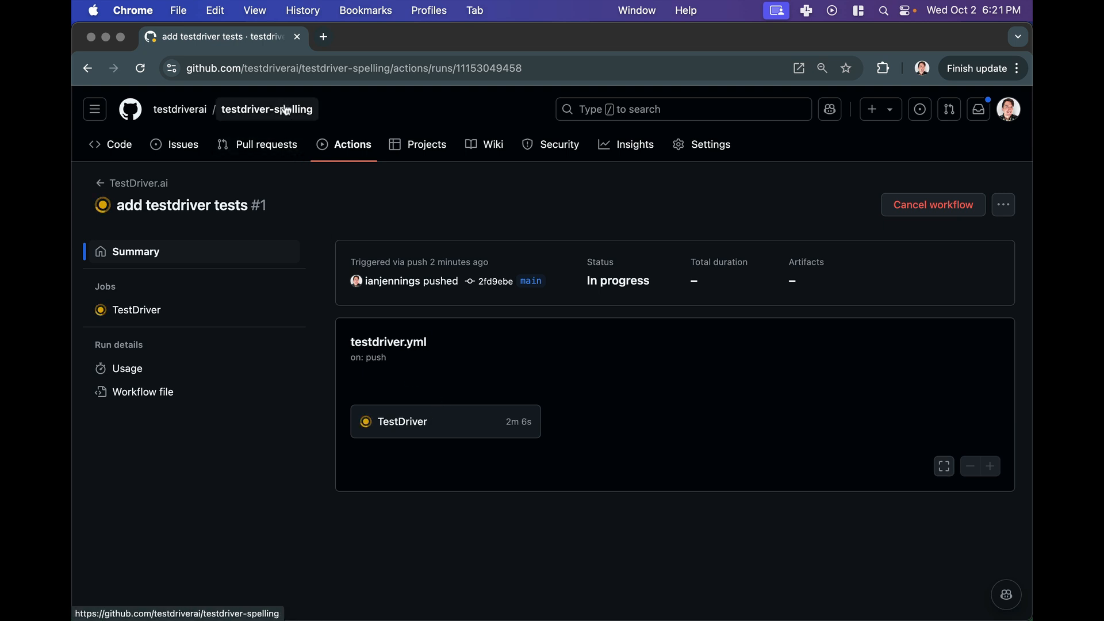
click(286, 111)
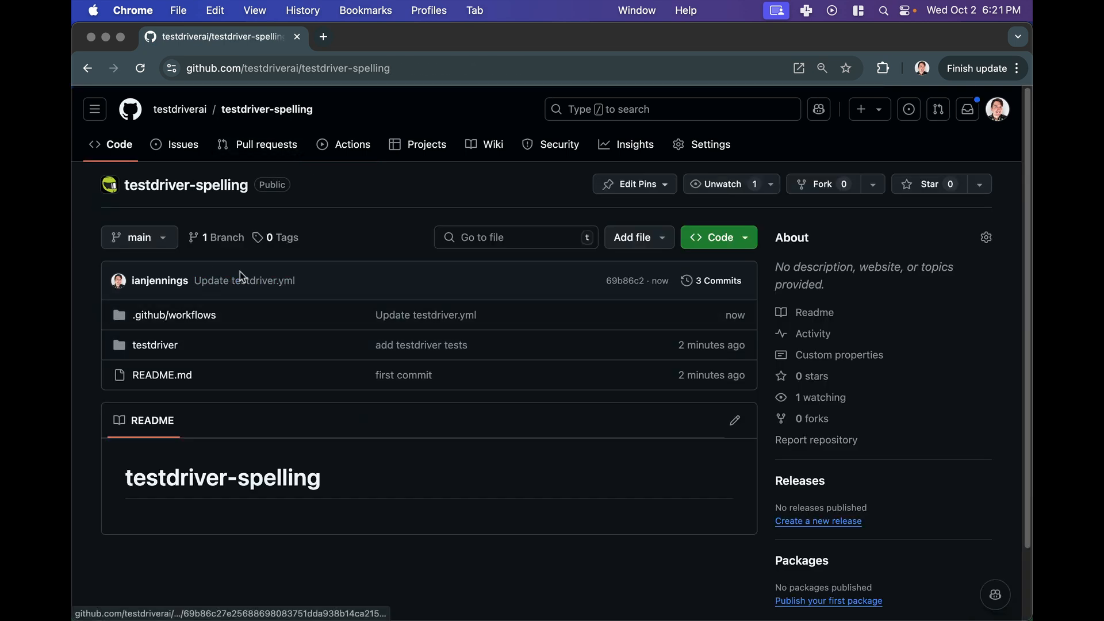
- Open the repository in the github.dev web editor and open .github/workflows/testdriver.yml
key(period)
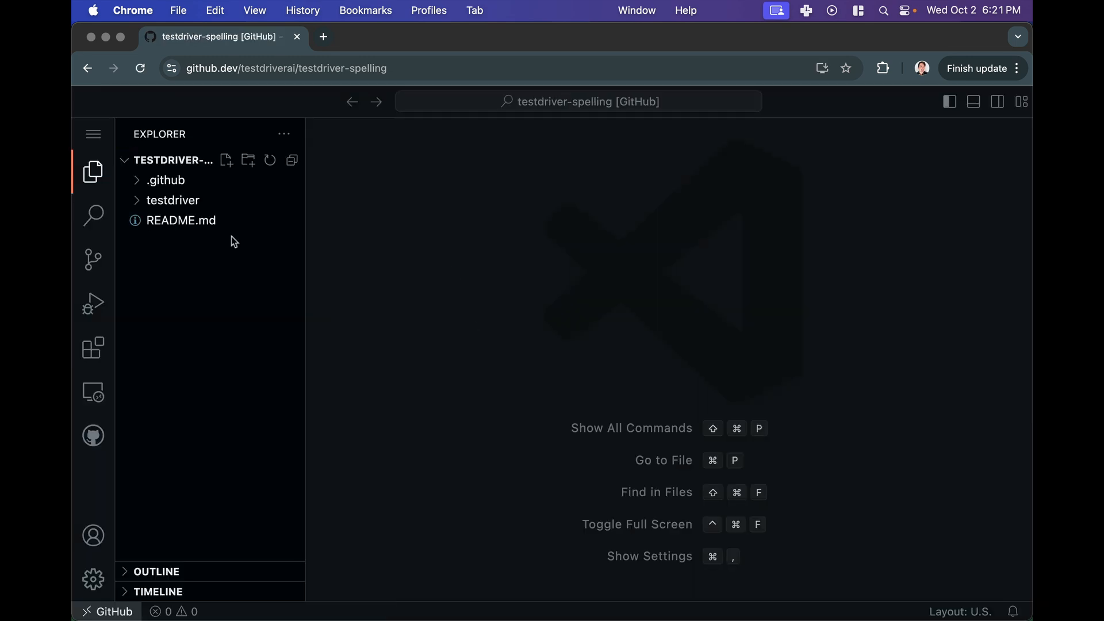
click(195, 200)
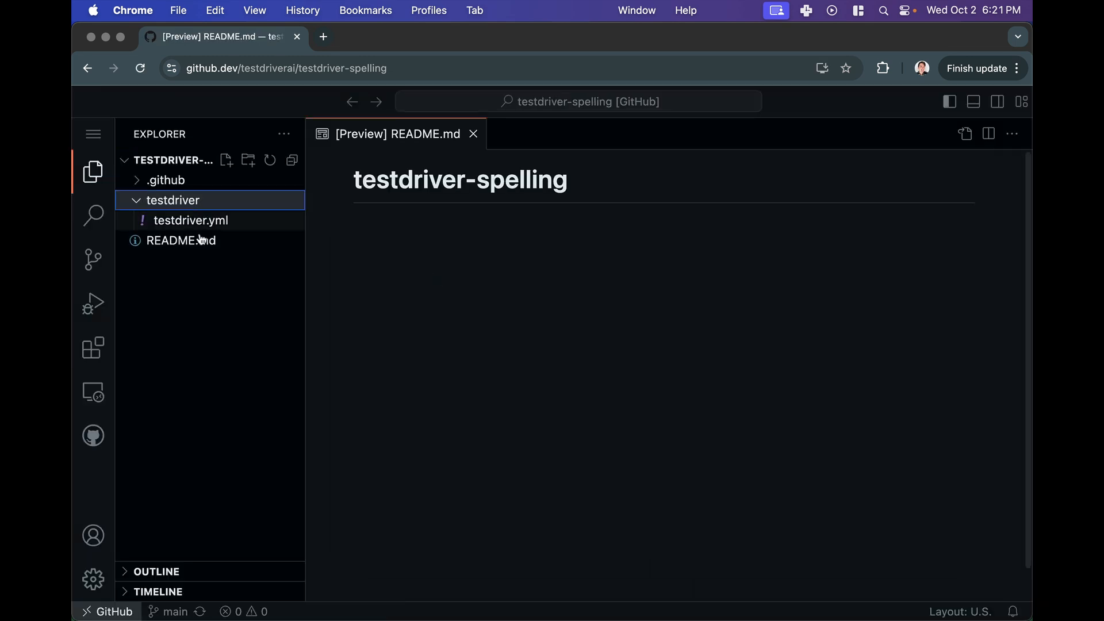
click(207, 220)
click(236, 180)
click(230, 200)
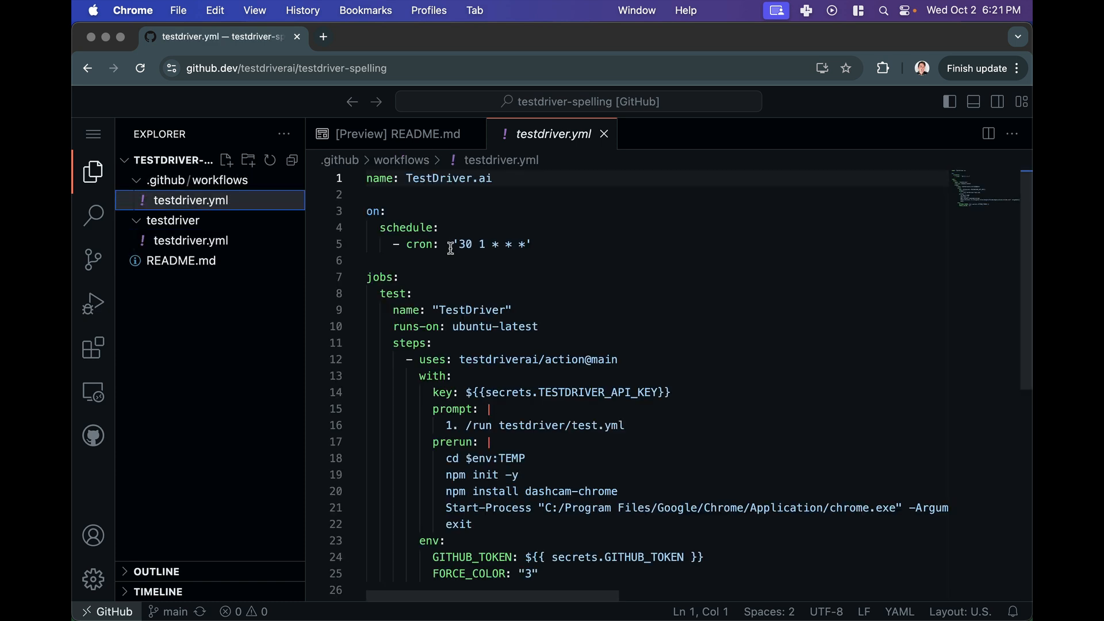
- Add a workflow_dispatch: trigger on a new line under on: in the workflow
click(460, 211)
key(Return)
text(w)
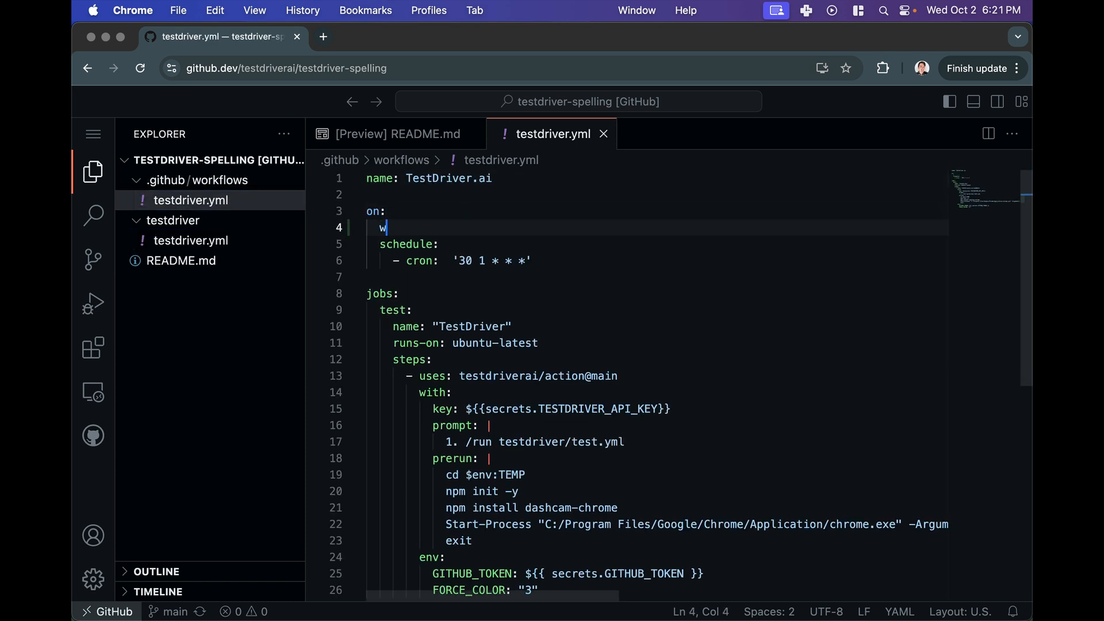
text(orkflow_dispatch:)
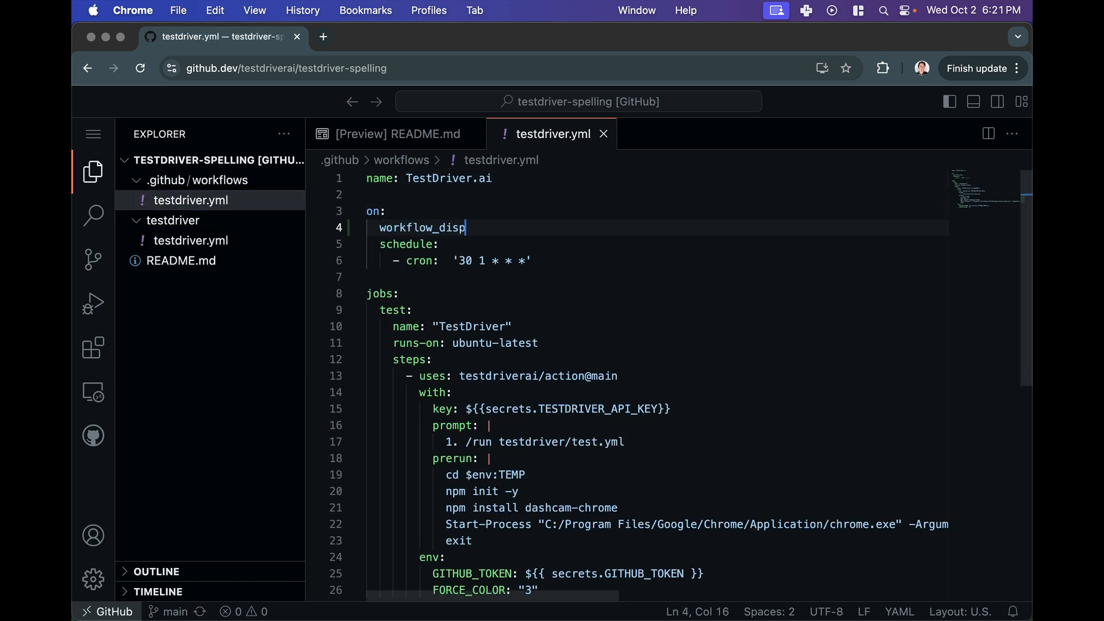
- Commit and push the workflow change with the message workflow dispatch
click(94, 260)
click(178, 230)
text(workflo)
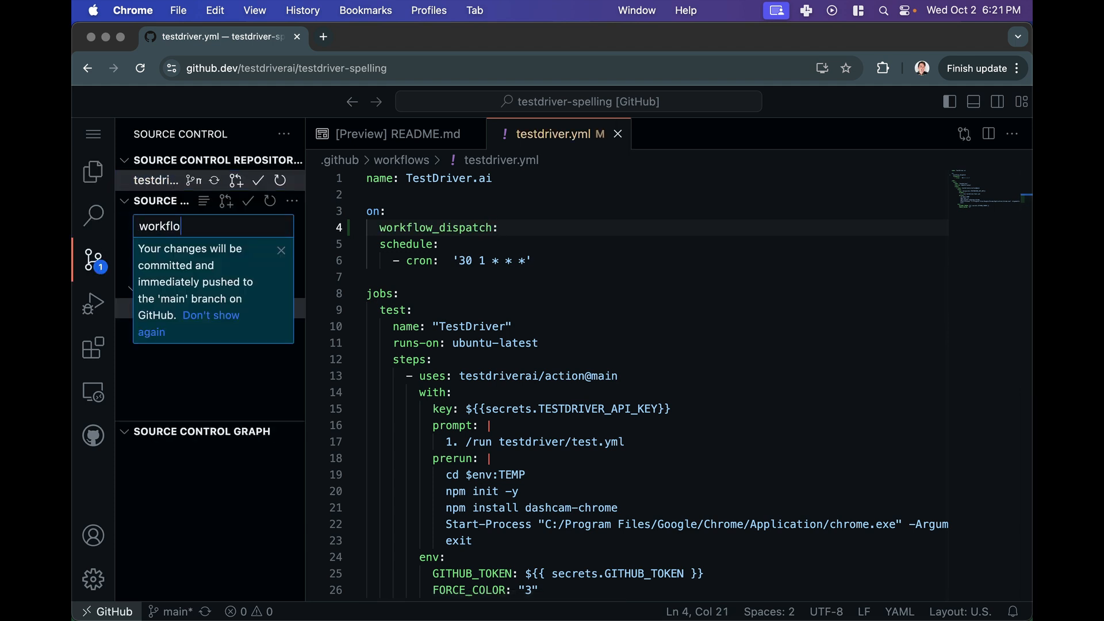
text(w dispatch)
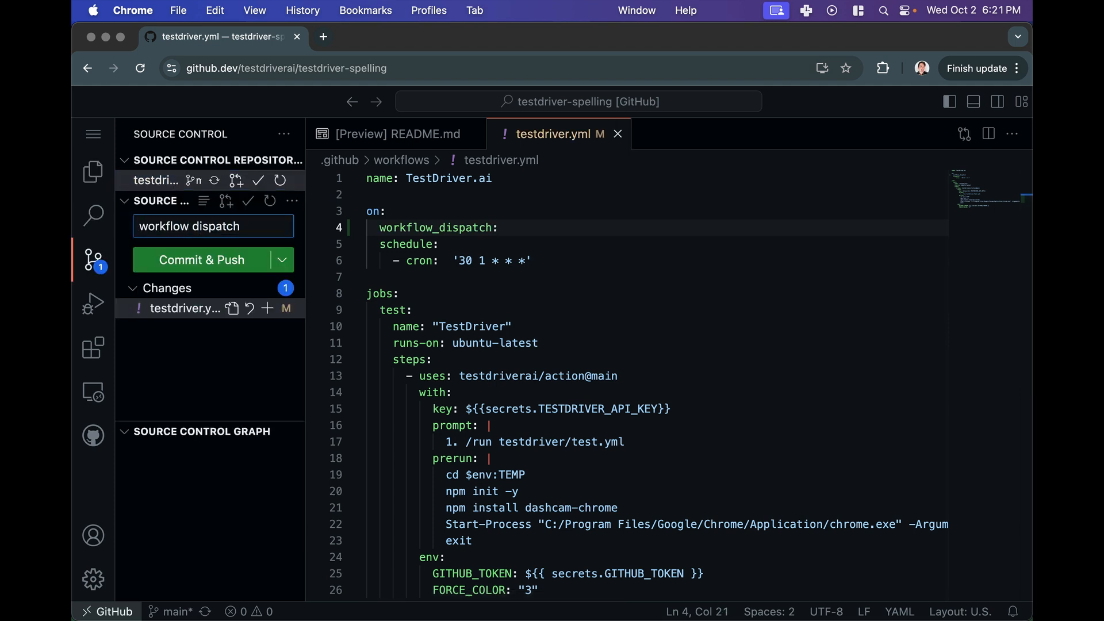
click(201, 260)
- Return to the GitHub repository and manually run the TestDriver.ai workflow from the main branch
click(230, 69)
text(com)
key(Return)
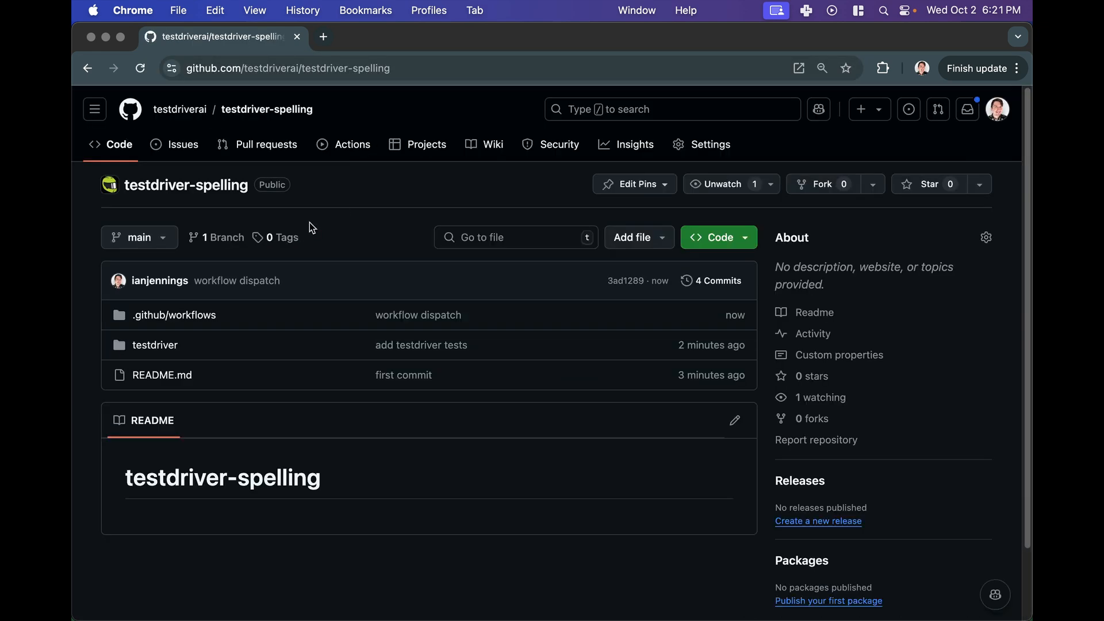
click(348, 144)
click(253, 260)
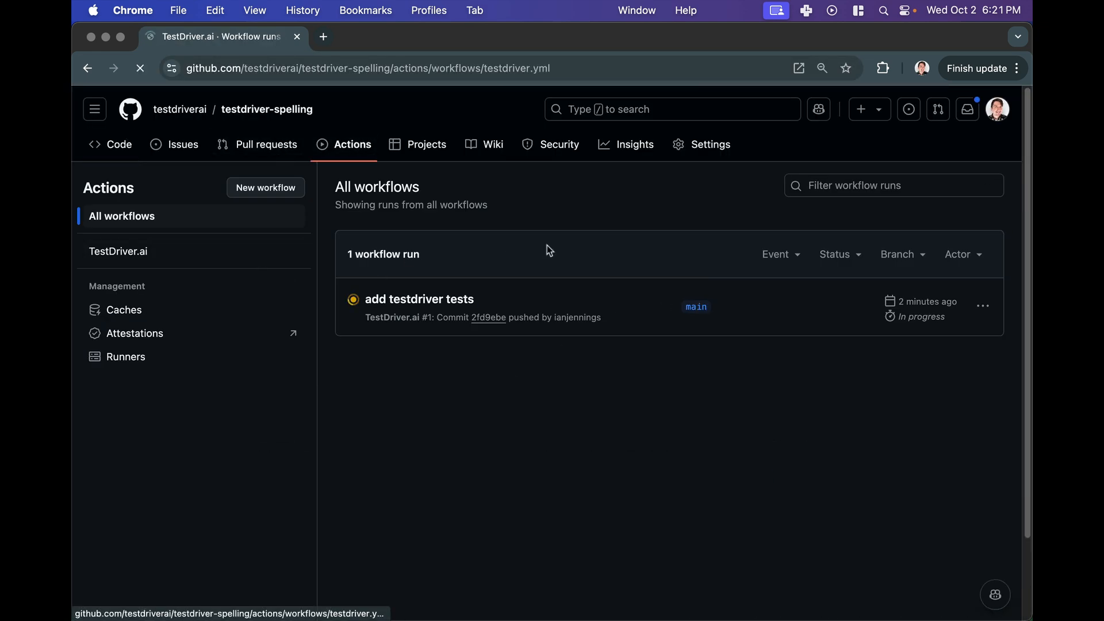
click(958, 301)
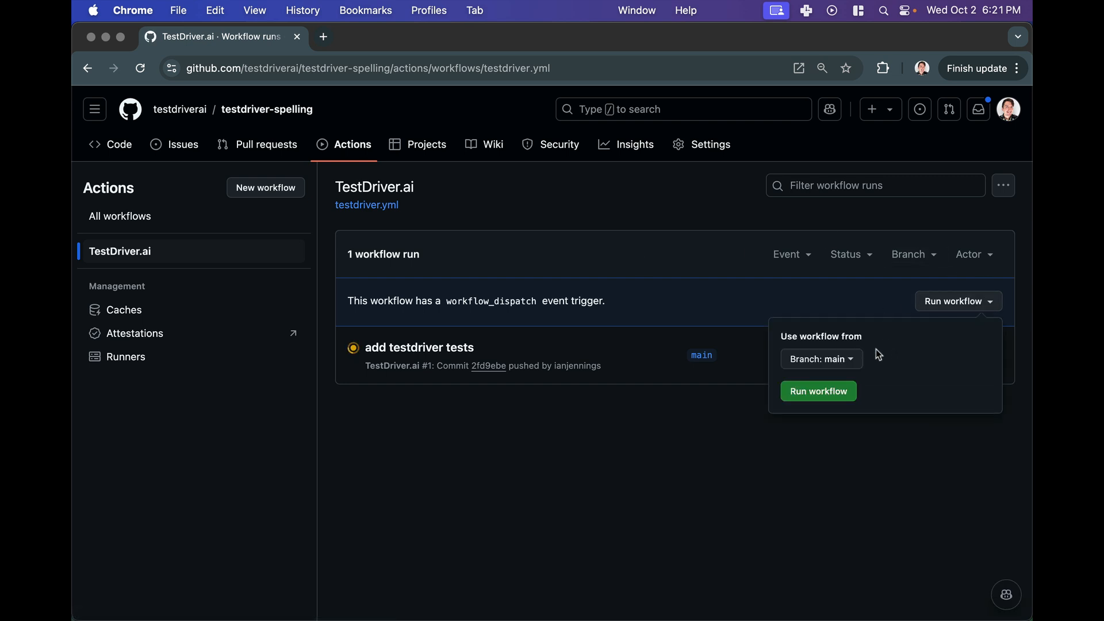
click(818, 391)
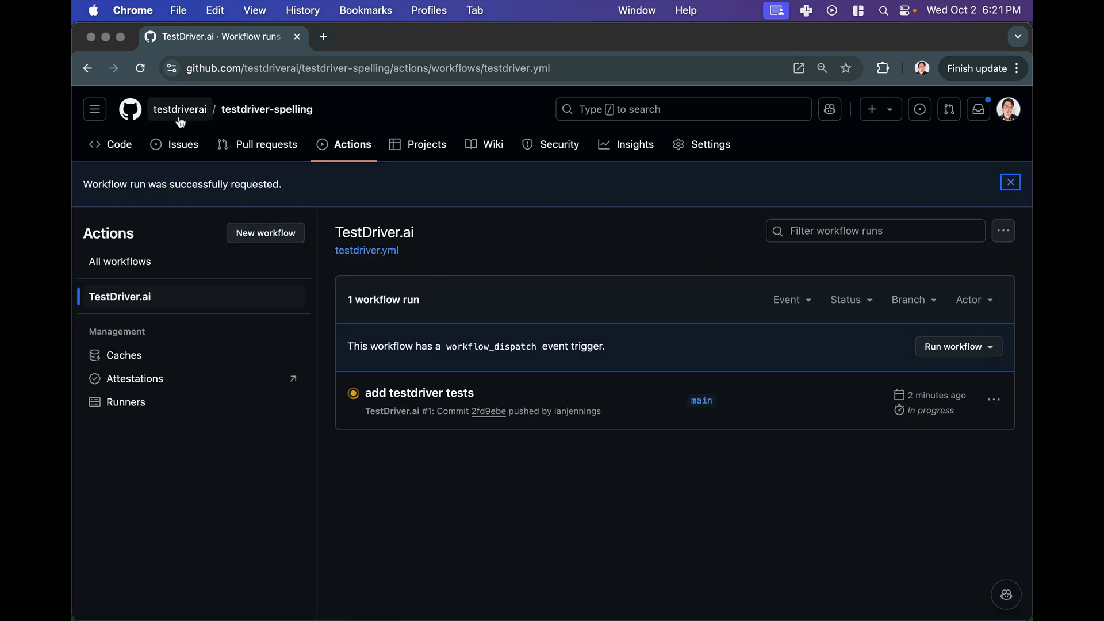
- Open the new TestDriver.ai #2 run and view its TestDriver job log
click(346, 144)
click(432, 296)
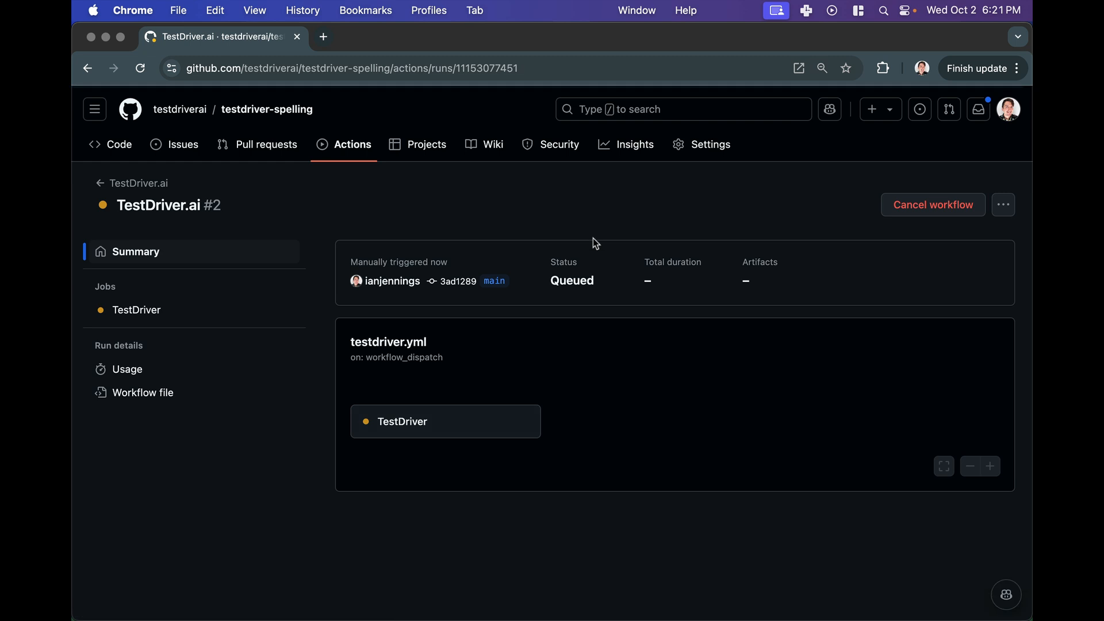
click(448, 426)
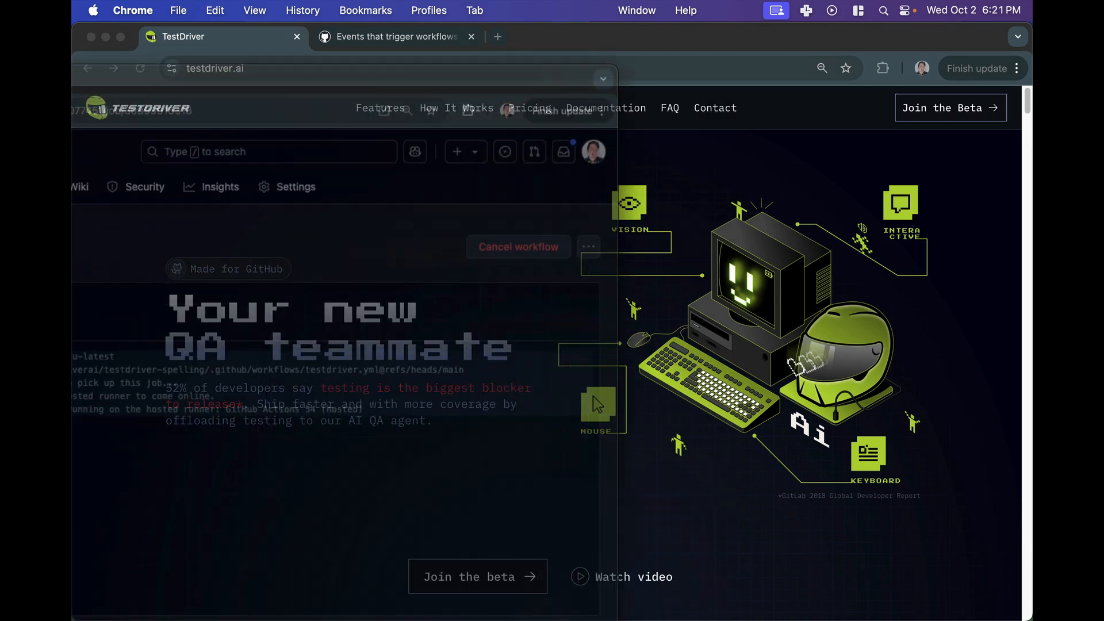
scroll(304, 314, down, 5)
scroll(305, 314, up, 7)
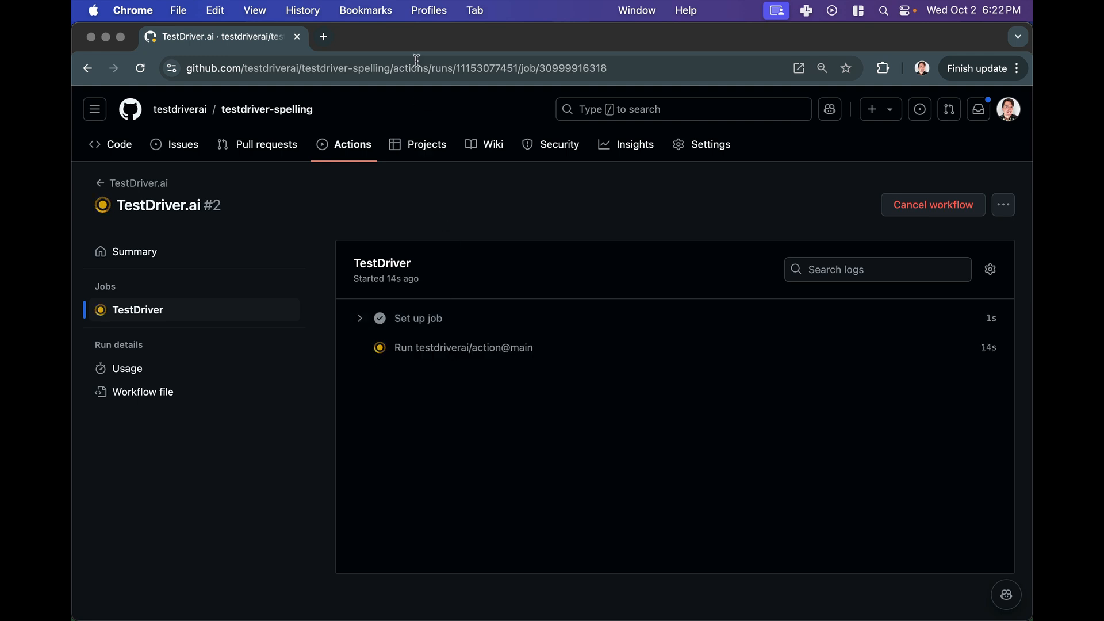
drag(346, 47, 72, 92)
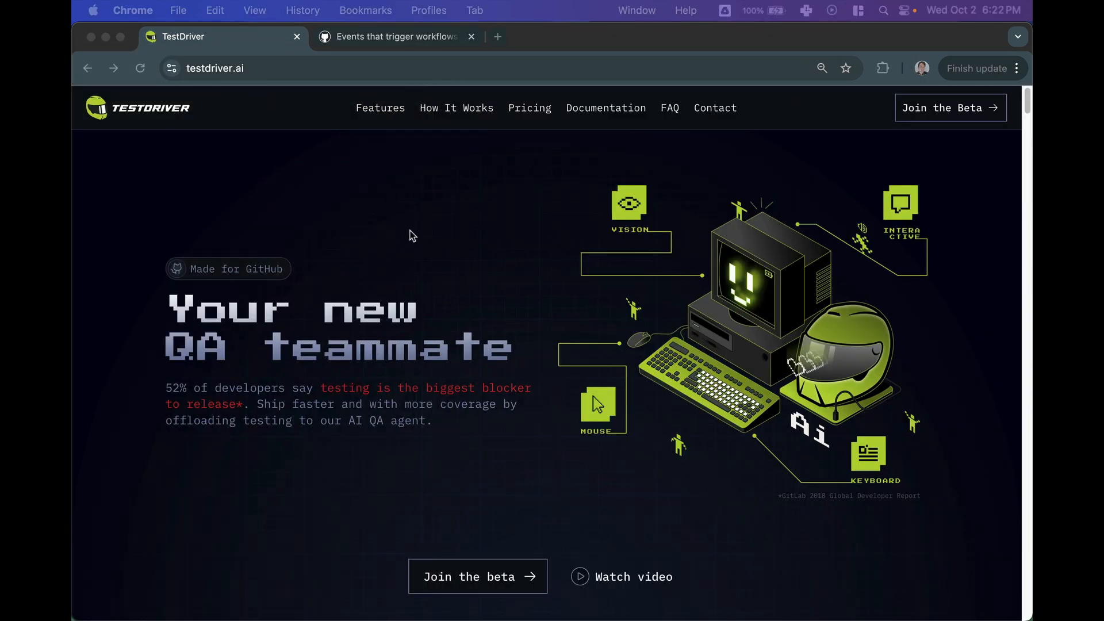
scroll(412, 236, down, 20)
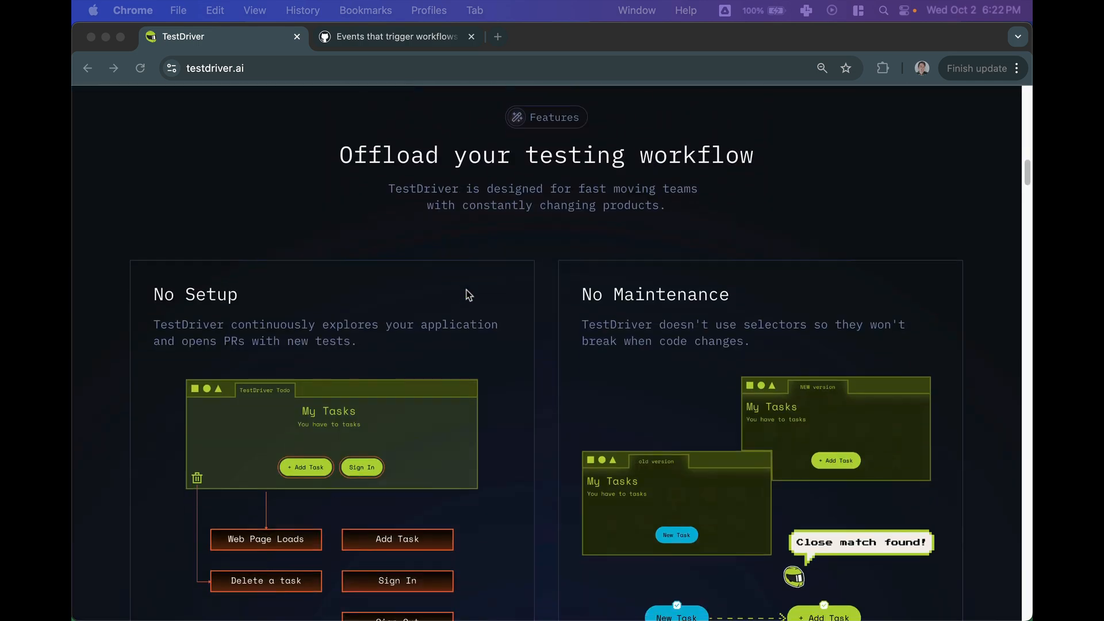
scroll(472, 299, up, 20)
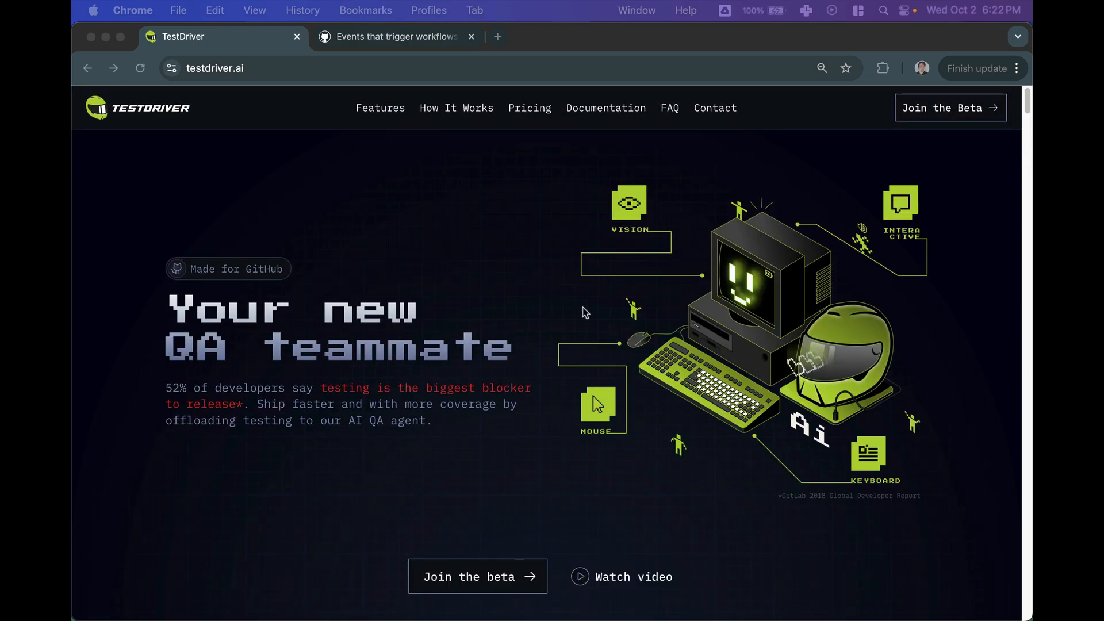
scroll(578, 302, down, 10)
scroll(578, 302, up, 10)
scroll(578, 304, down, 9)
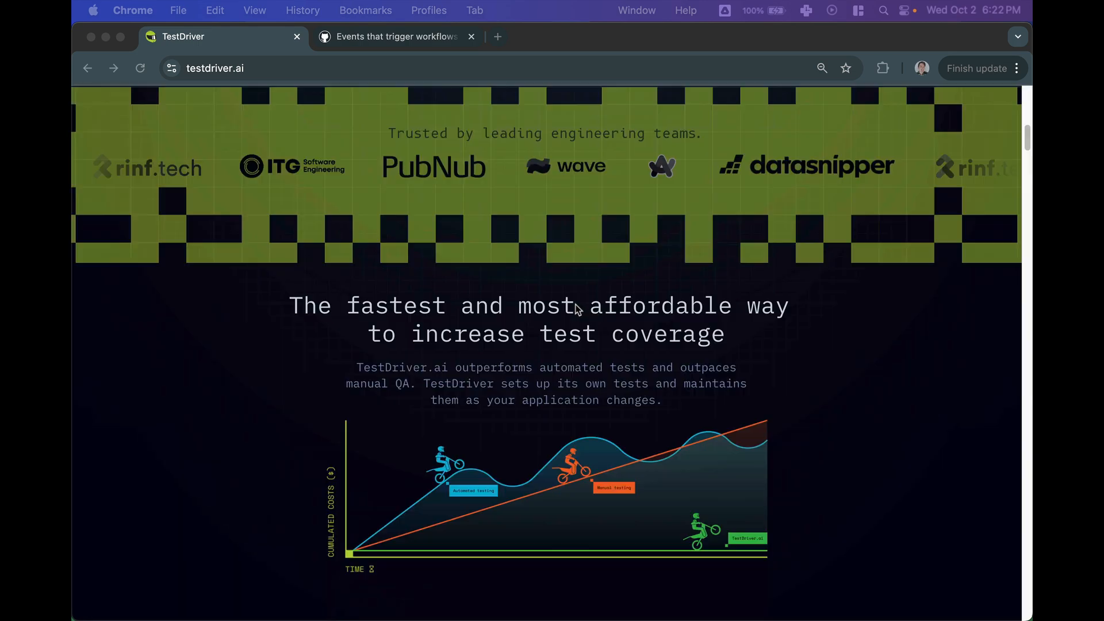
scroll(575, 308, down, 10)
scroll(561, 309, up, 20)
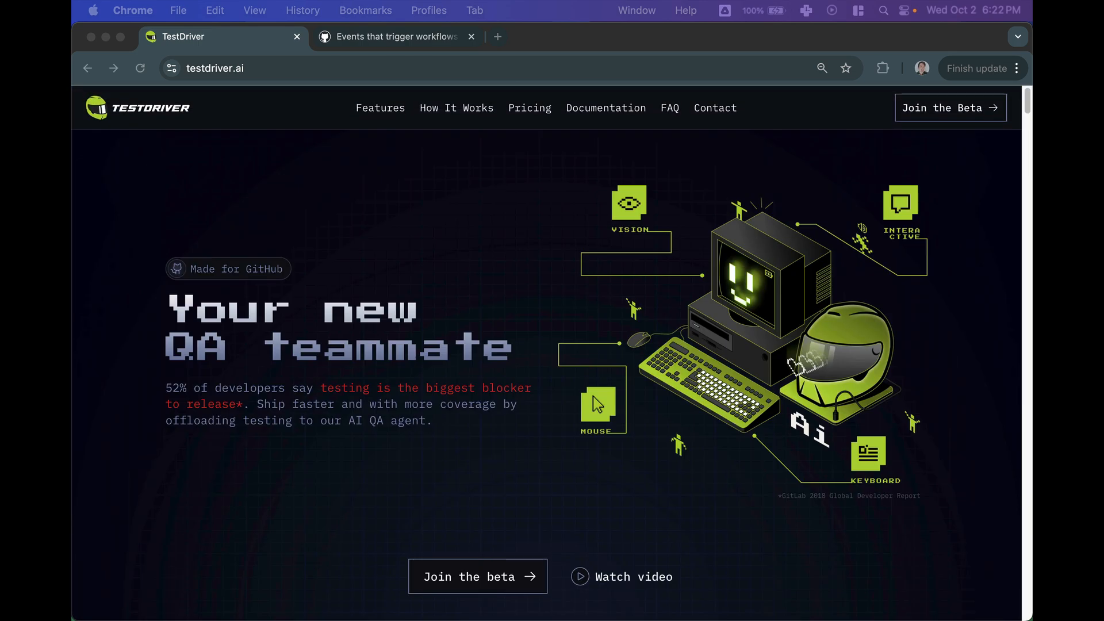
drag(73, 299, 676, 32)
drag(519, 41, 73, 74)
scroll(481, 299, down, 15)
scroll(468, 333, up, 20)
- Close the GitHub Docs tab and browse the testdriver.ai Features section
click(471, 36)
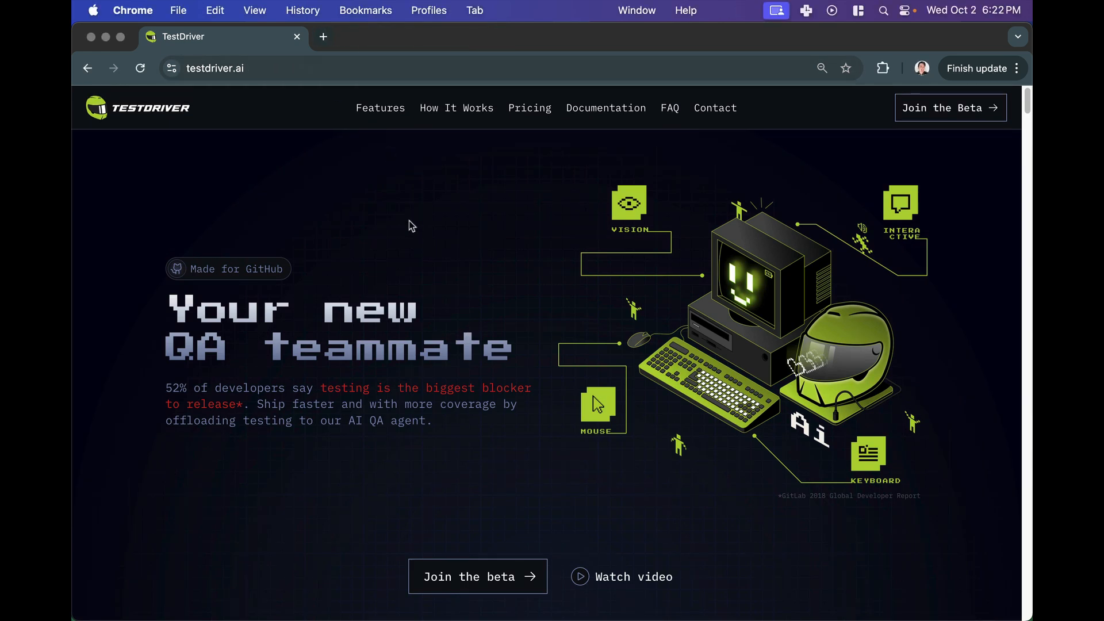
scroll(409, 220, down, 1)
scroll(425, 261, down, 20)
scroll(425, 261, up, 10)
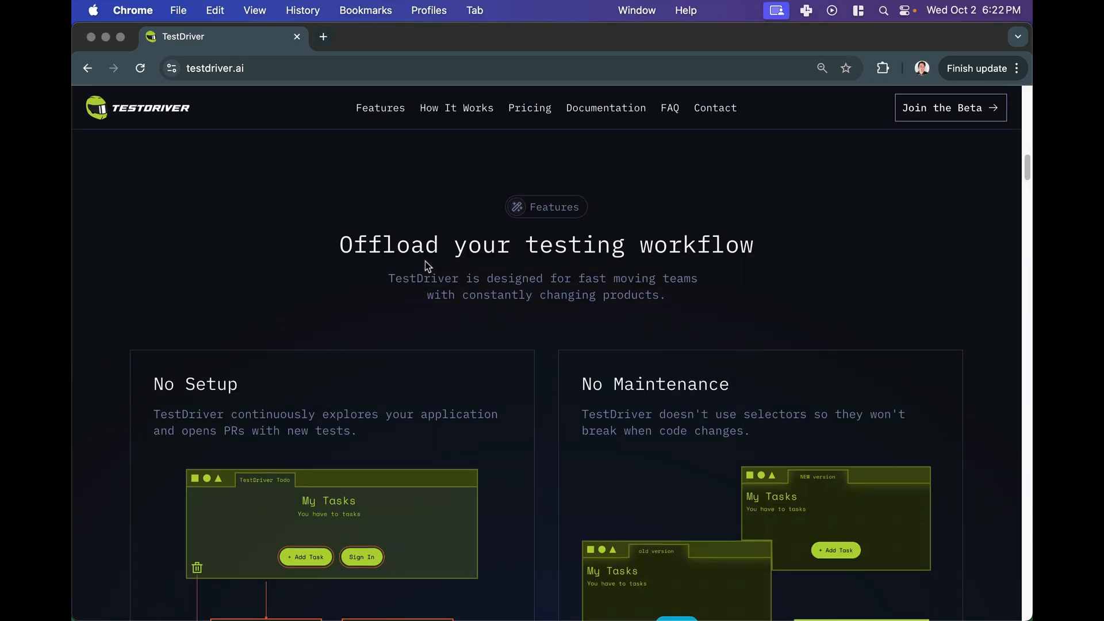
scroll(426, 261, down, 2)
scroll(301, 476, down, 8)
scroll(320, 320, up, 1)
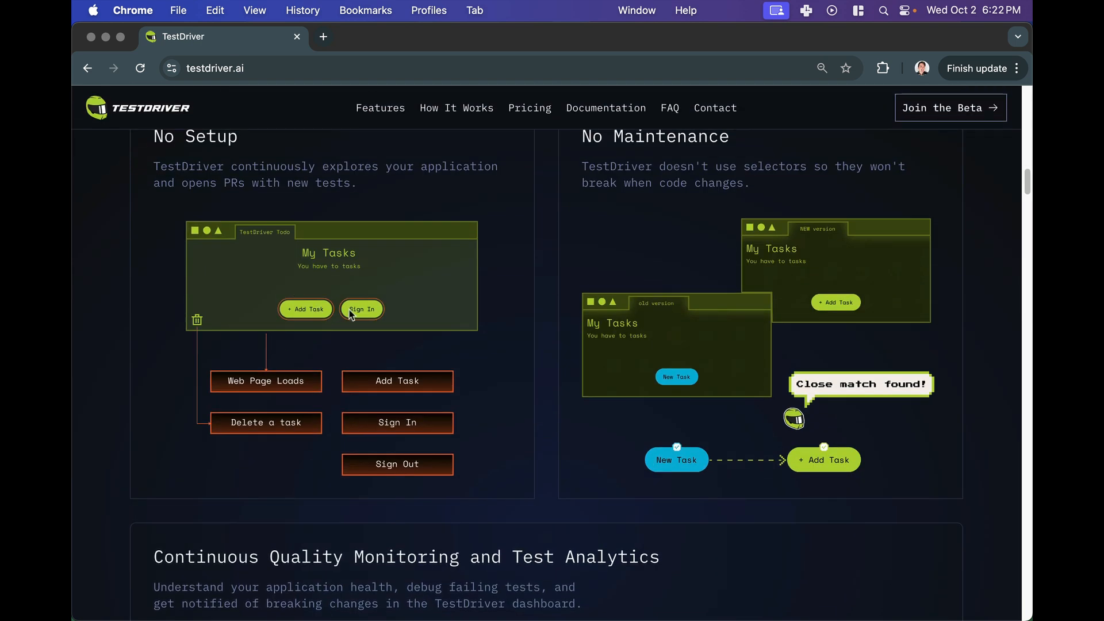
- Scroll through the testdriver.ai homepage back up to its hero section
scroll(351, 313, up, 1)
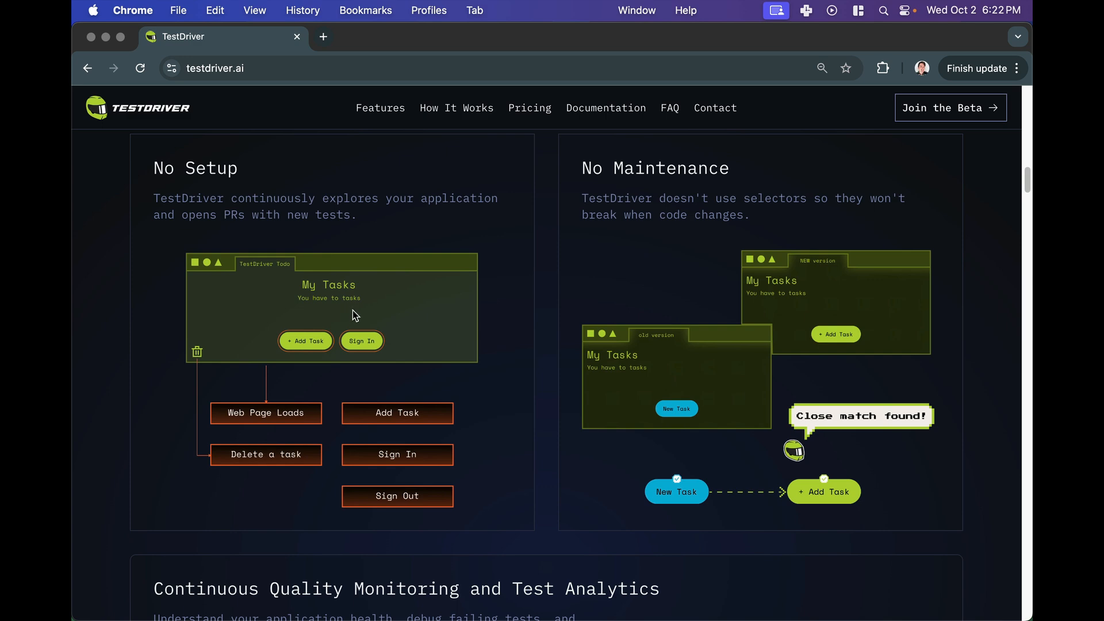
scroll(371, 358, down, 15)
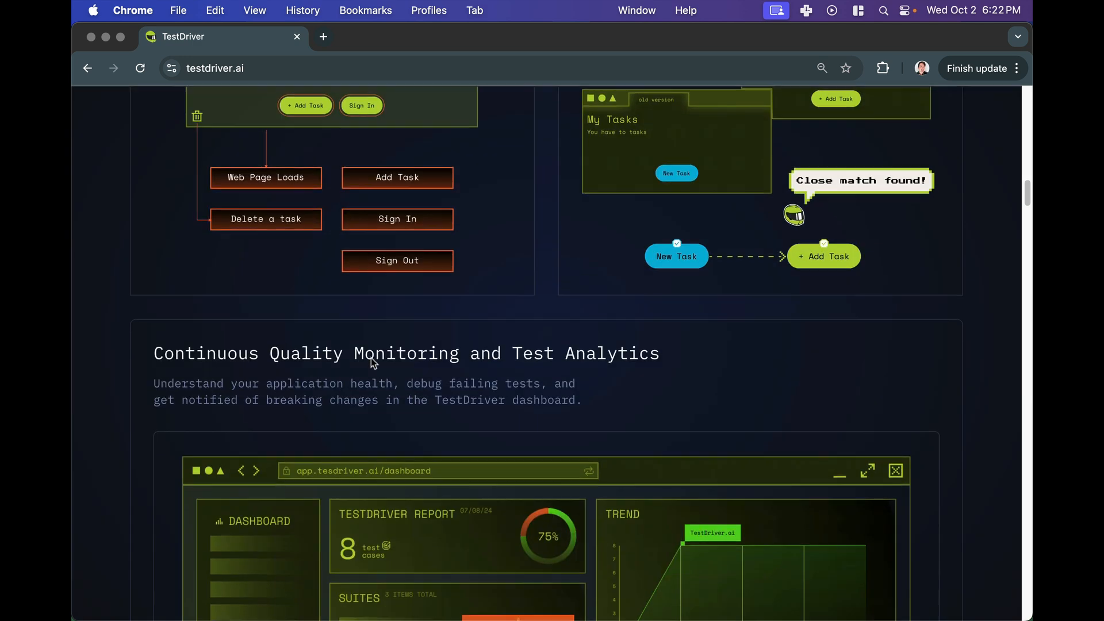
scroll(372, 362, up, 20)
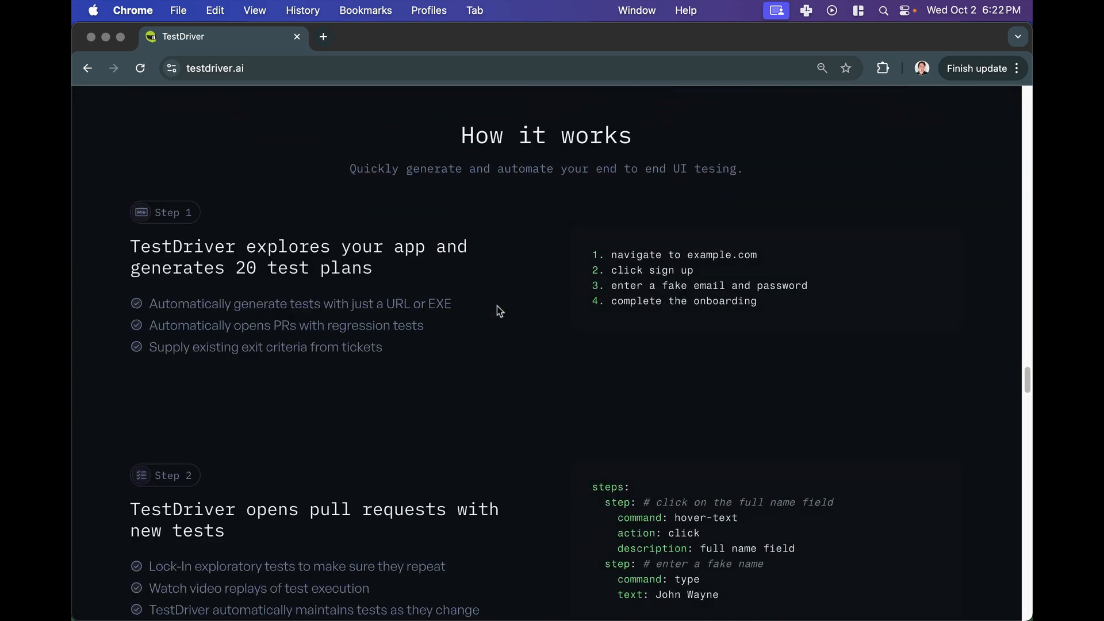
scroll(497, 306, down, 10)
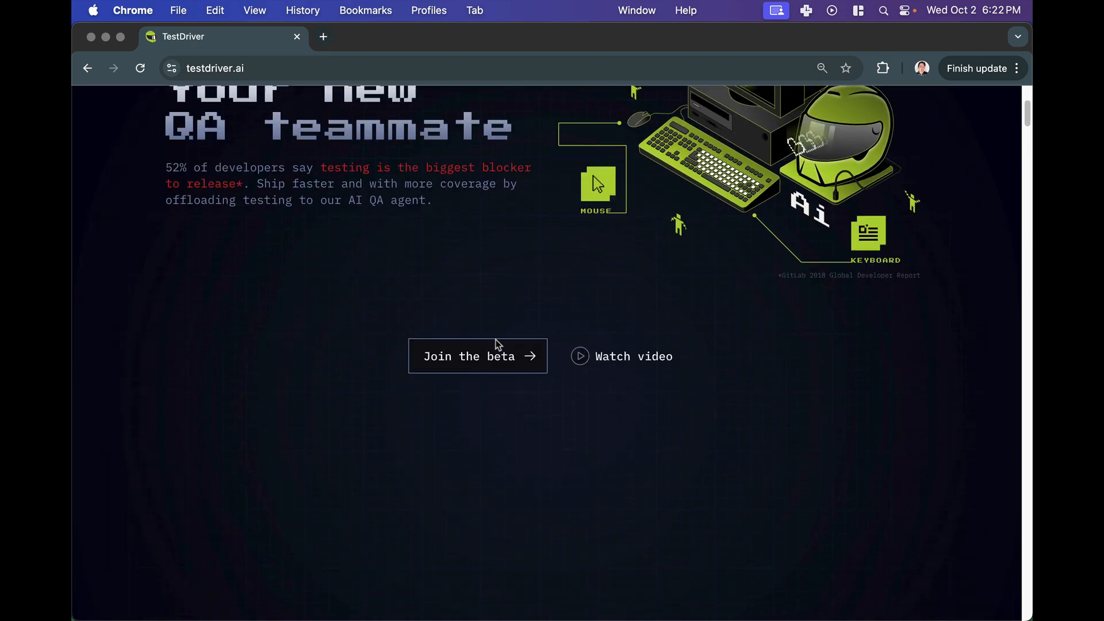
scroll(498, 345, down, 15)
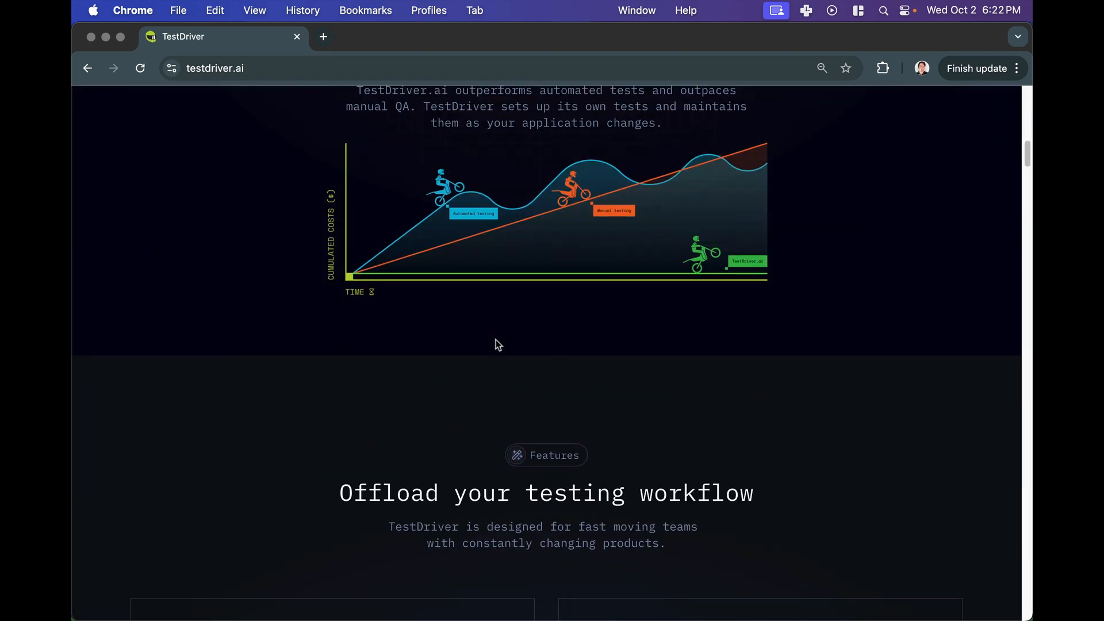
scroll(561, 337, up, 20)
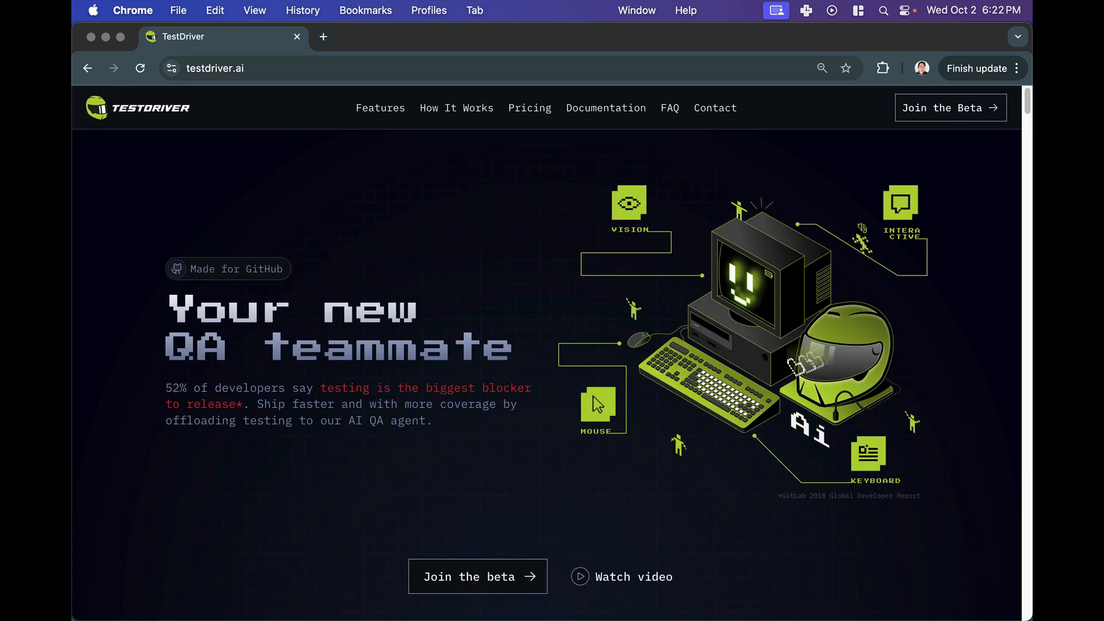
- Return to the running TestDriver job log and highlight its prompt input
drag(74, 356, 761, 39)
drag(561, 573, 574, 384)
drag(604, 336, 631, 352)
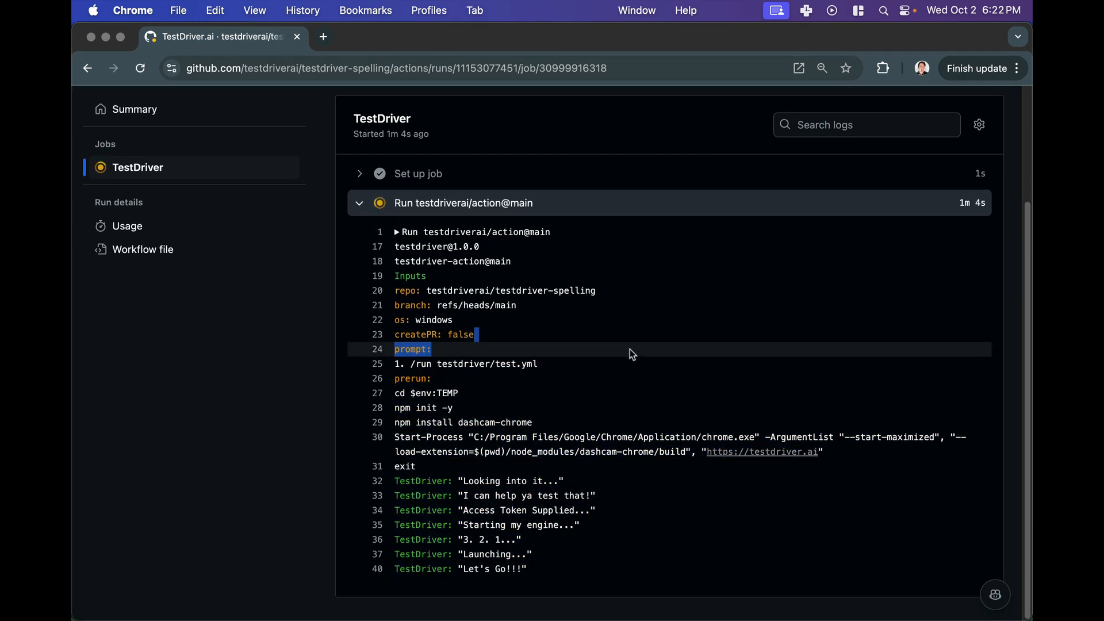
click(573, 323)
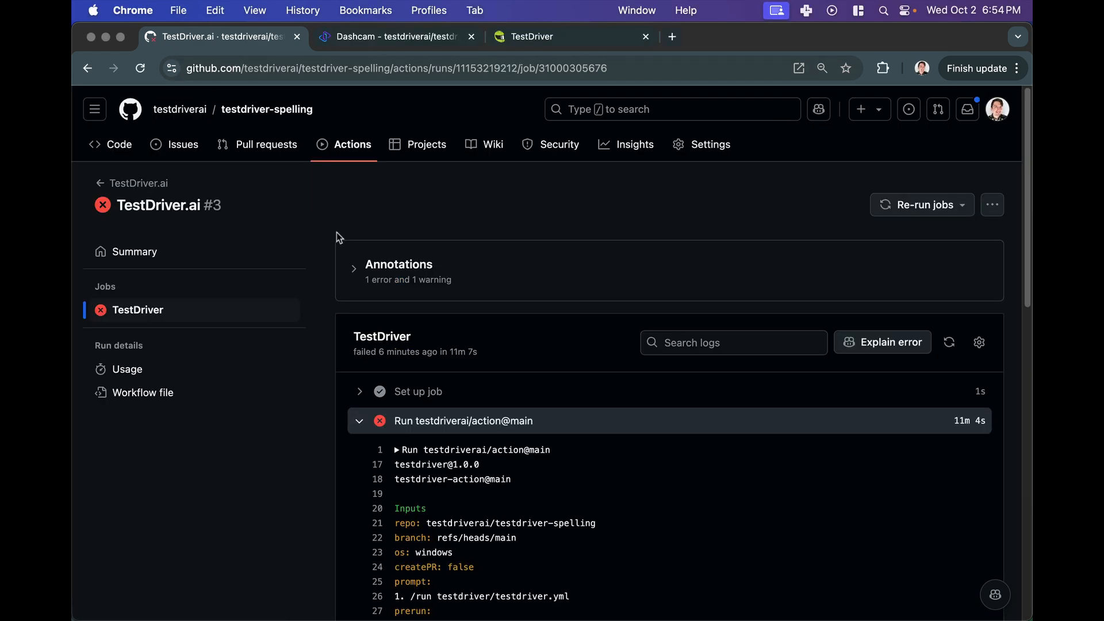
- Review the failed TestDriver.ai #3 job log and open its Dashcam replay link
scroll(449, 230, down, 15)
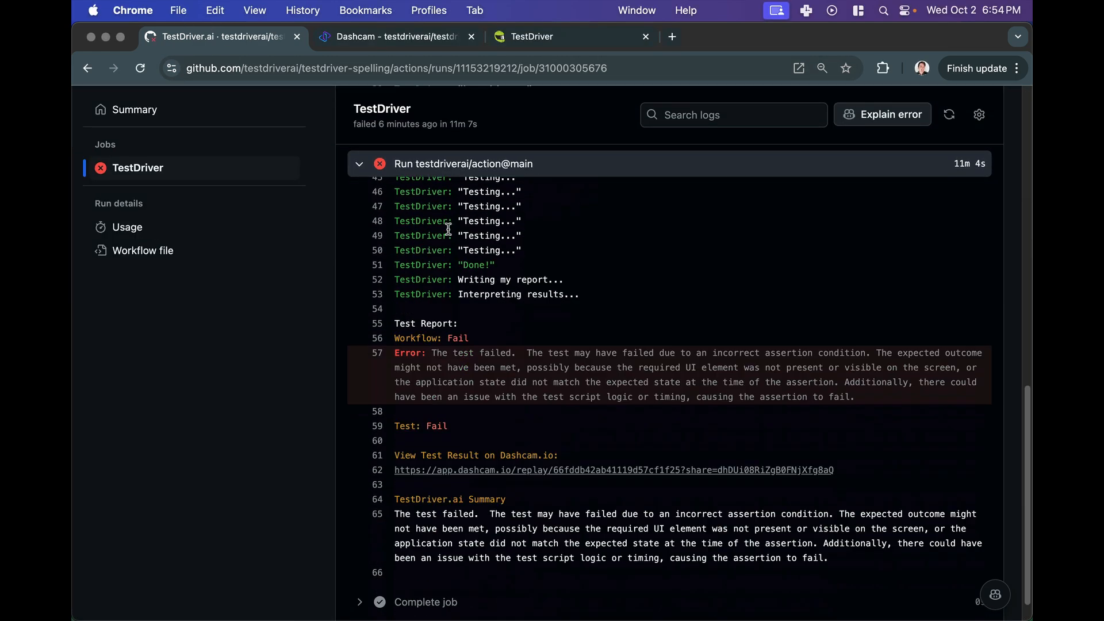
scroll(600, 339, up, 15)
scroll(601, 345, down, 10)
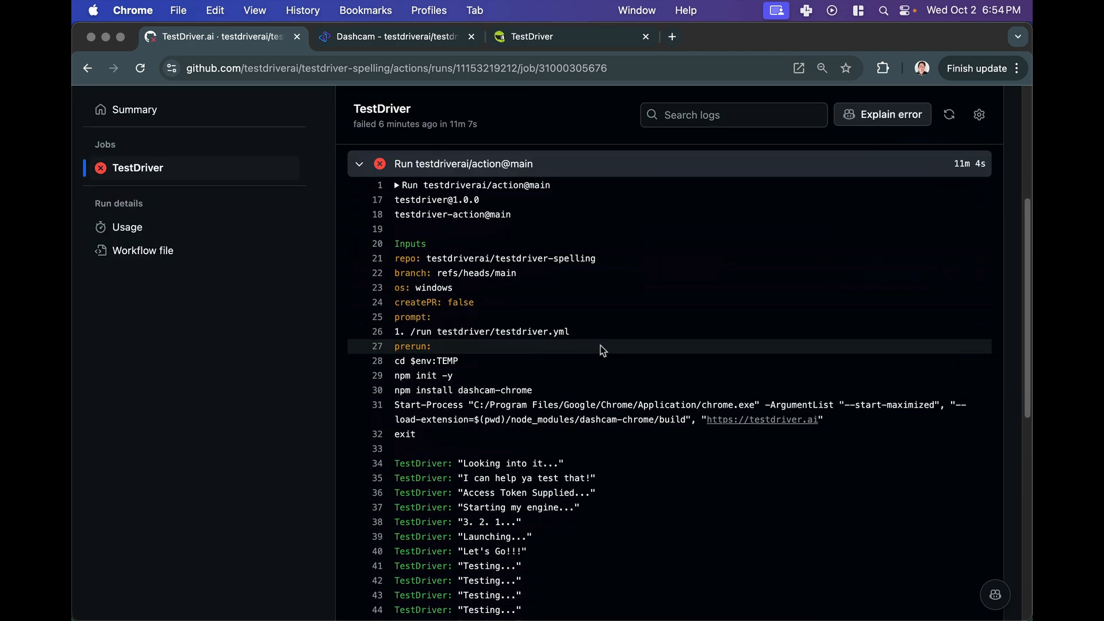
scroll(598, 343, down, 5)
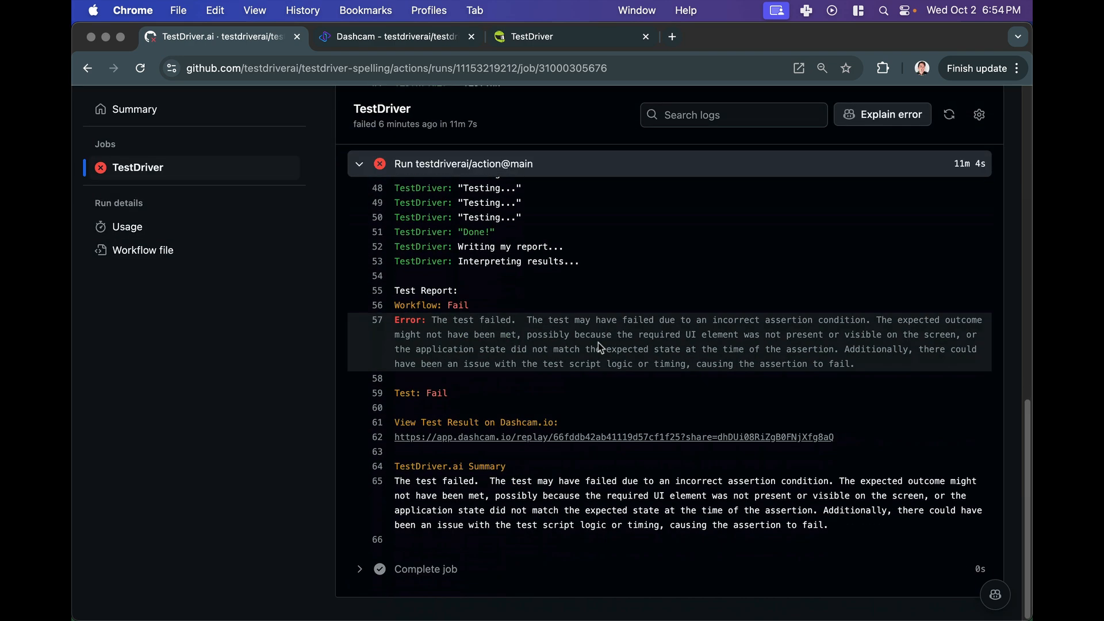
click(602, 438)
click(646, 37)
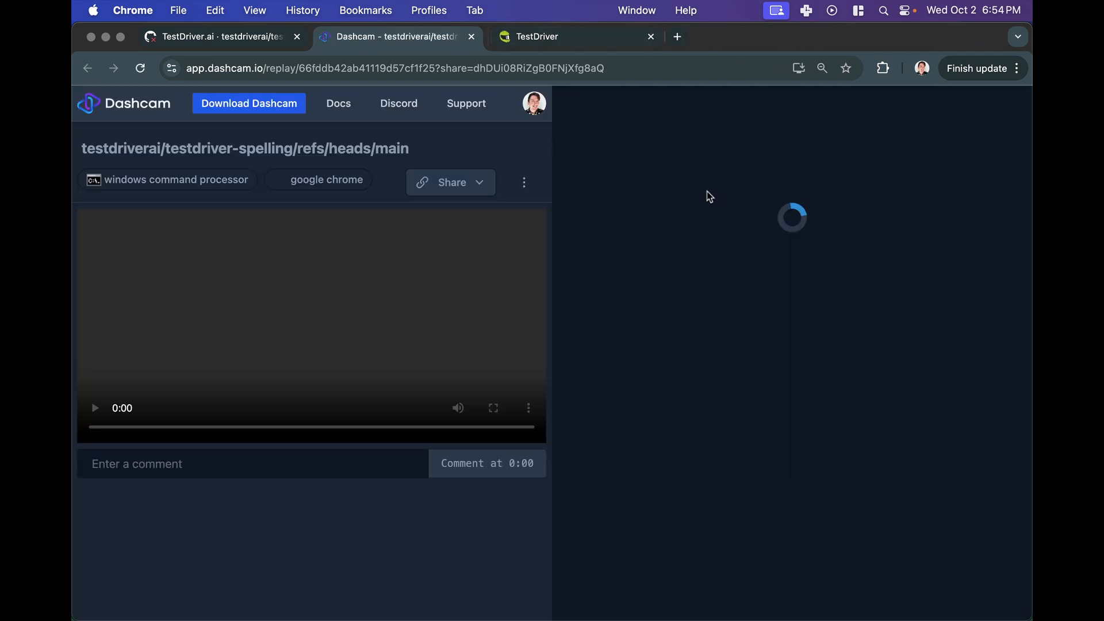
- Scroll the Dashcam replay logs to the failed assertion and seek the video to about 3:46
scroll(763, 339, down, 20)
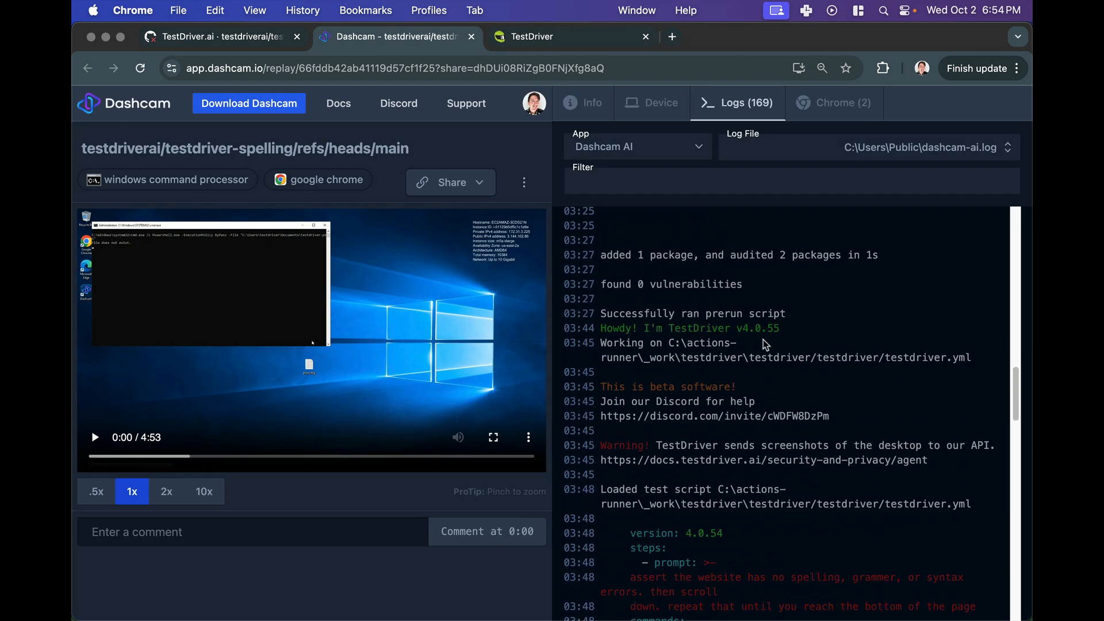
scroll(764, 339, down, 15)
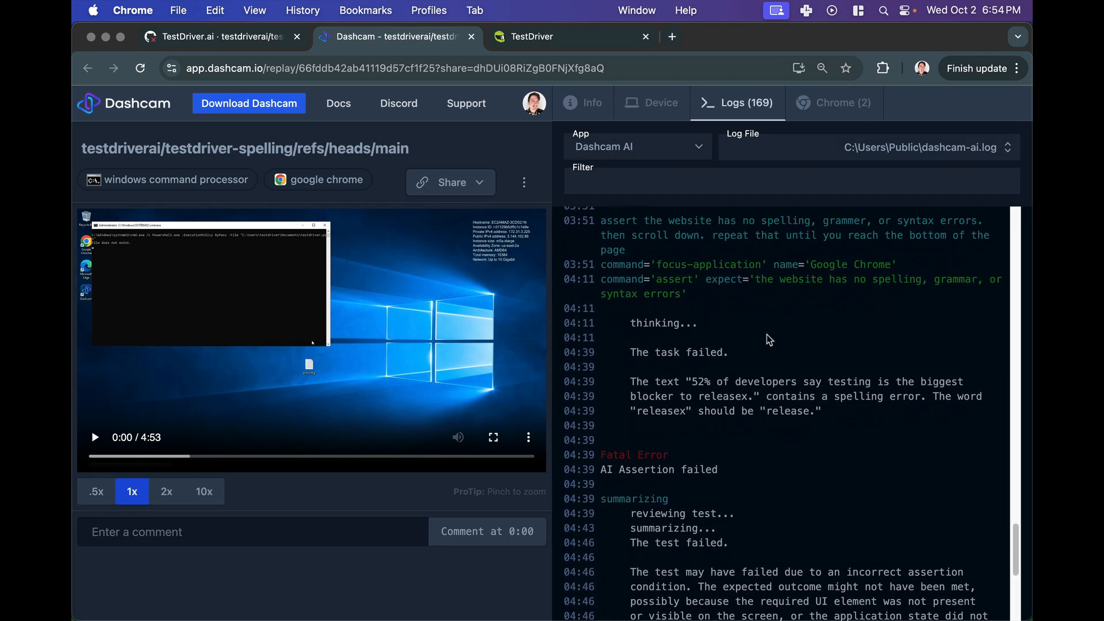
scroll(770, 341, up, 4)
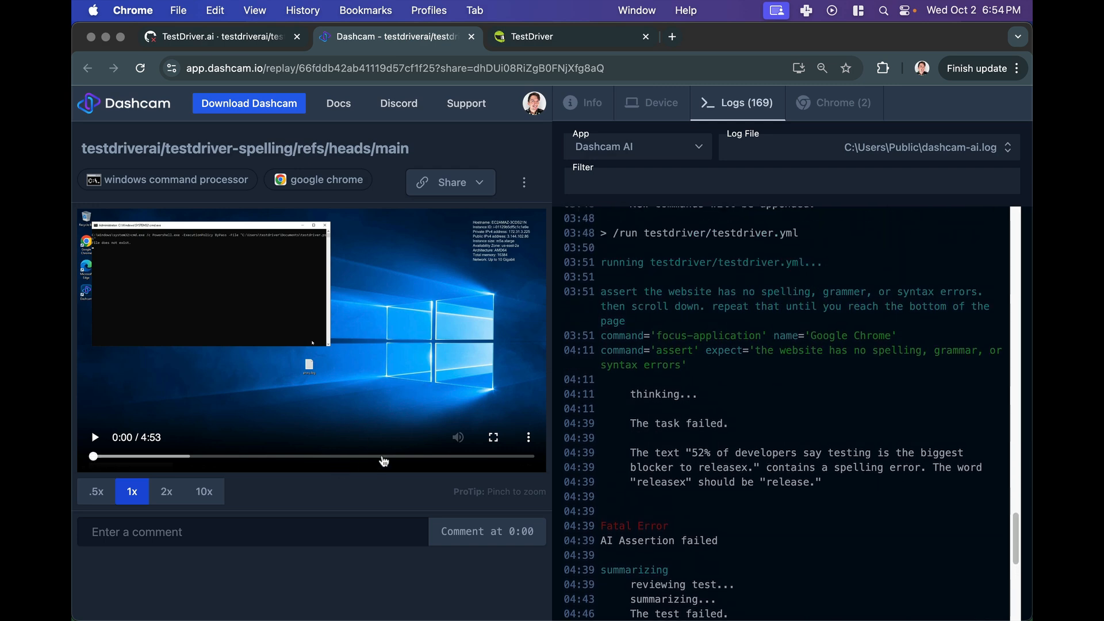
click(424, 457)
drag(425, 459, 451, 471)
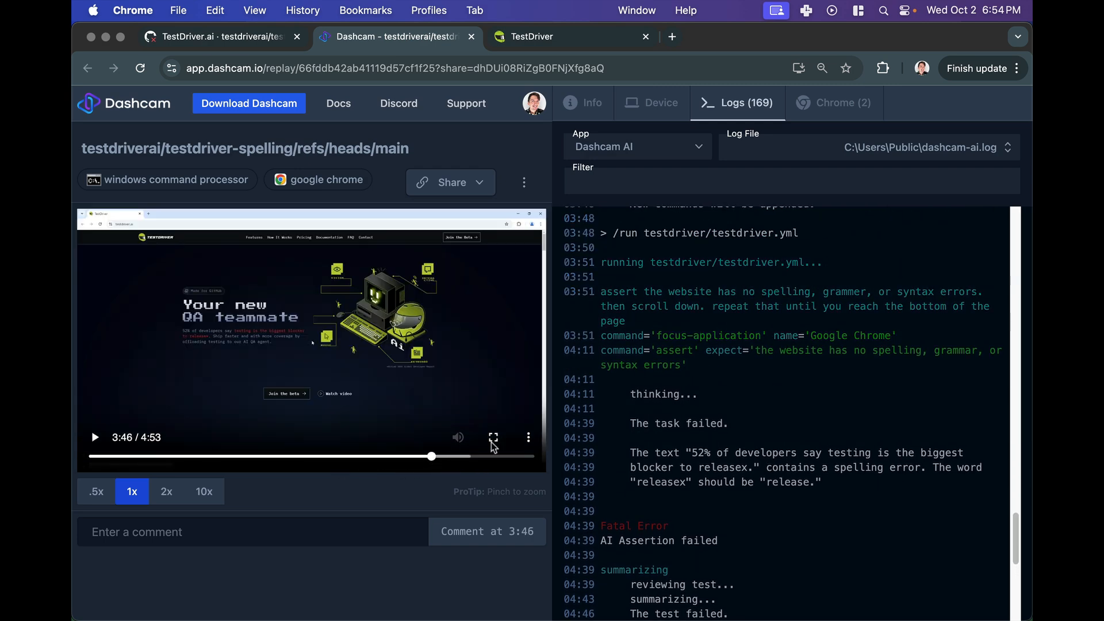
- View the replay video at 3:46 in full screen, then exit full screen
click(482, 444)
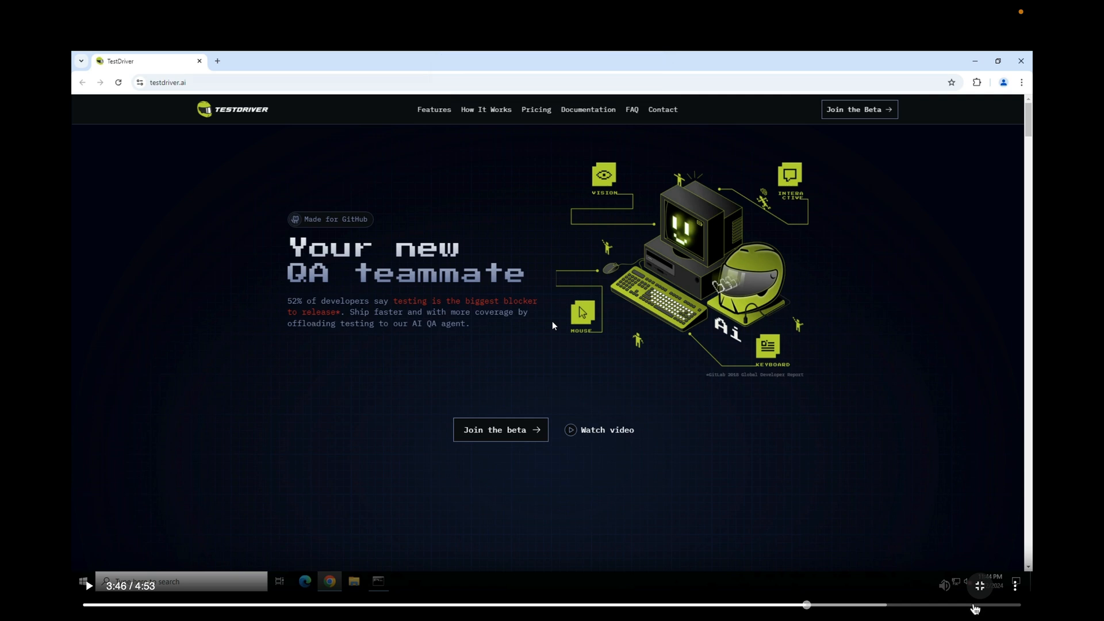
click(980, 586)
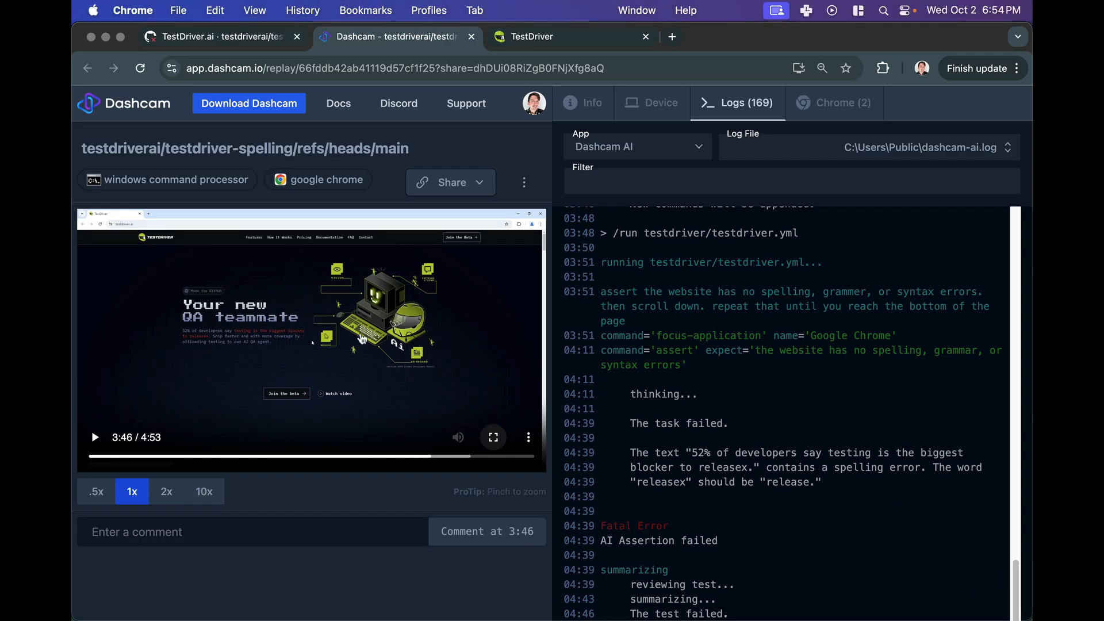
click(494, 437)
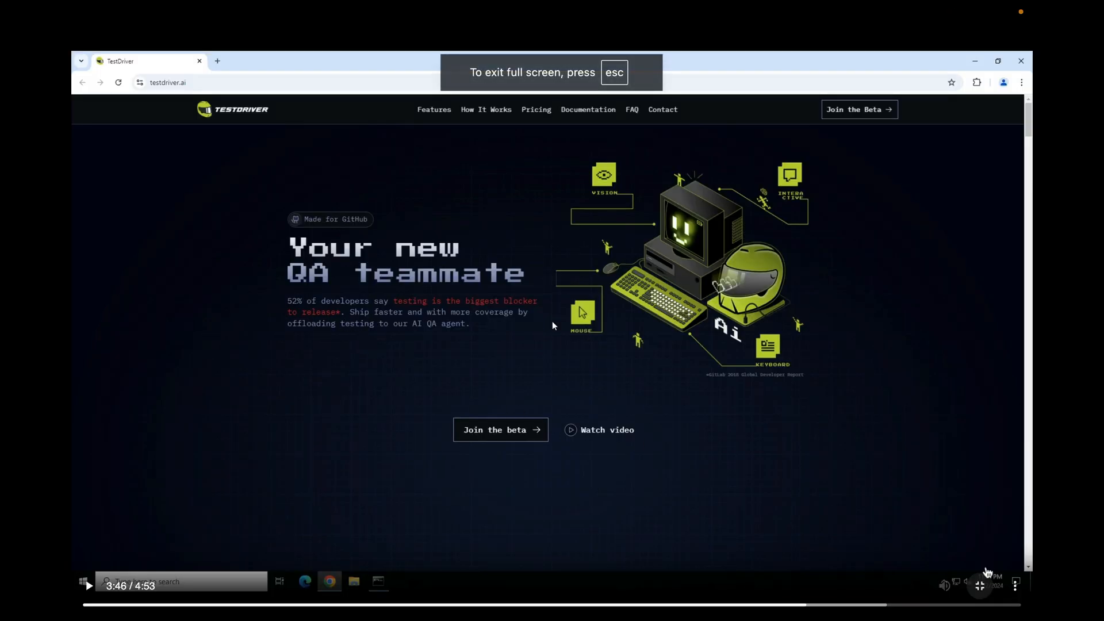
click(982, 586)
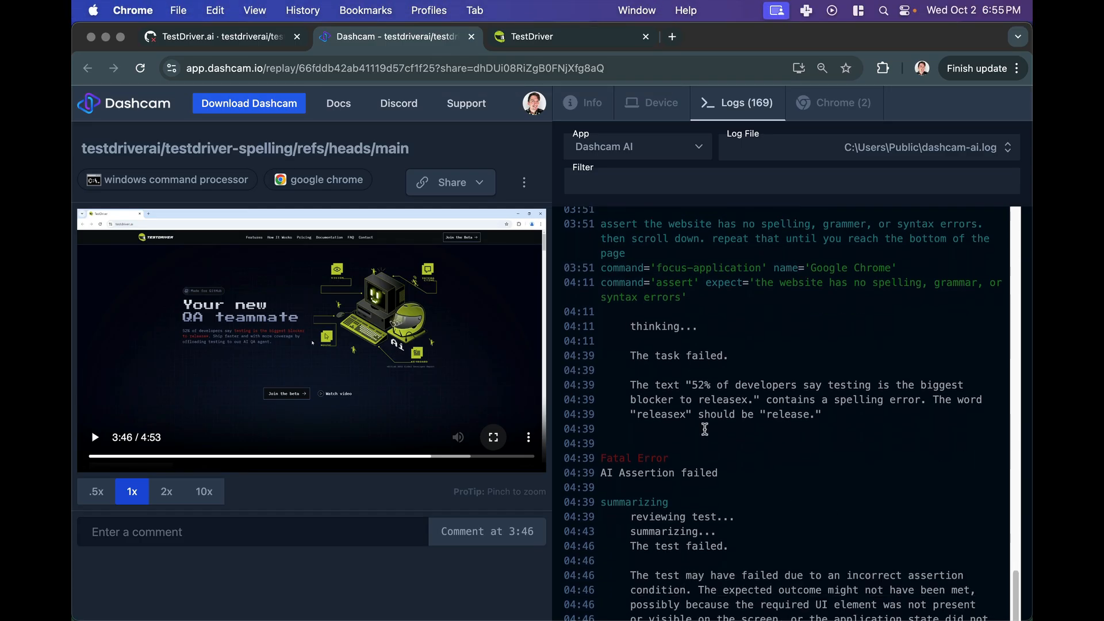
- Highlight the reported spelling error and the assertion text in the log, and view the video full screen again
scroll(705, 429, down, 1)
drag(692, 374, 751, 389)
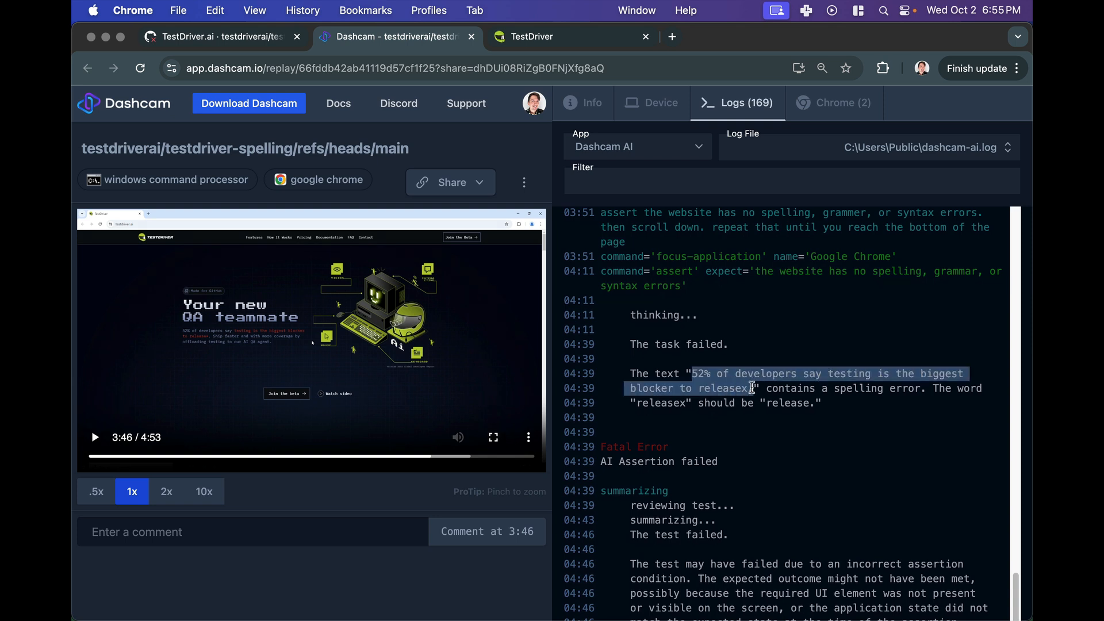
click(739, 401)
scroll(736, 405, up, 1)
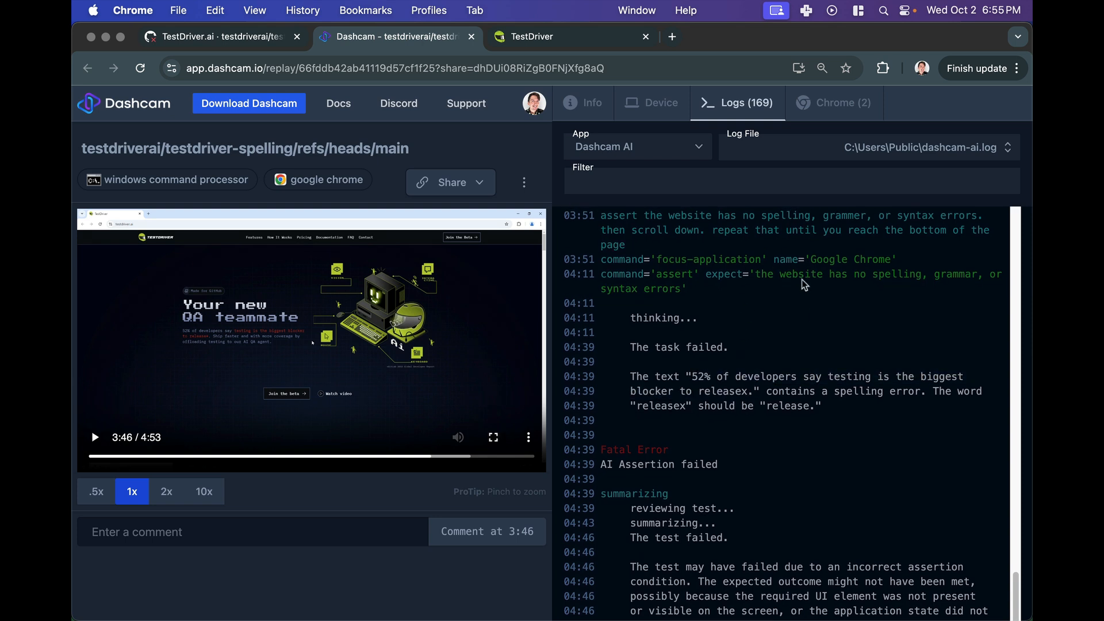
drag(756, 273, 713, 292)
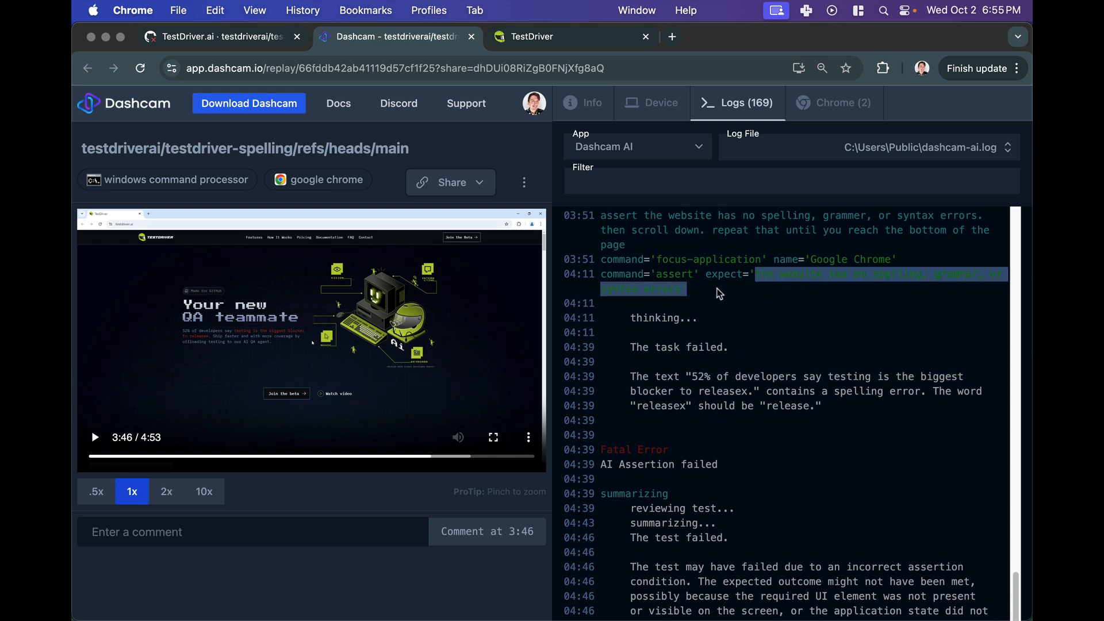
click(702, 295)
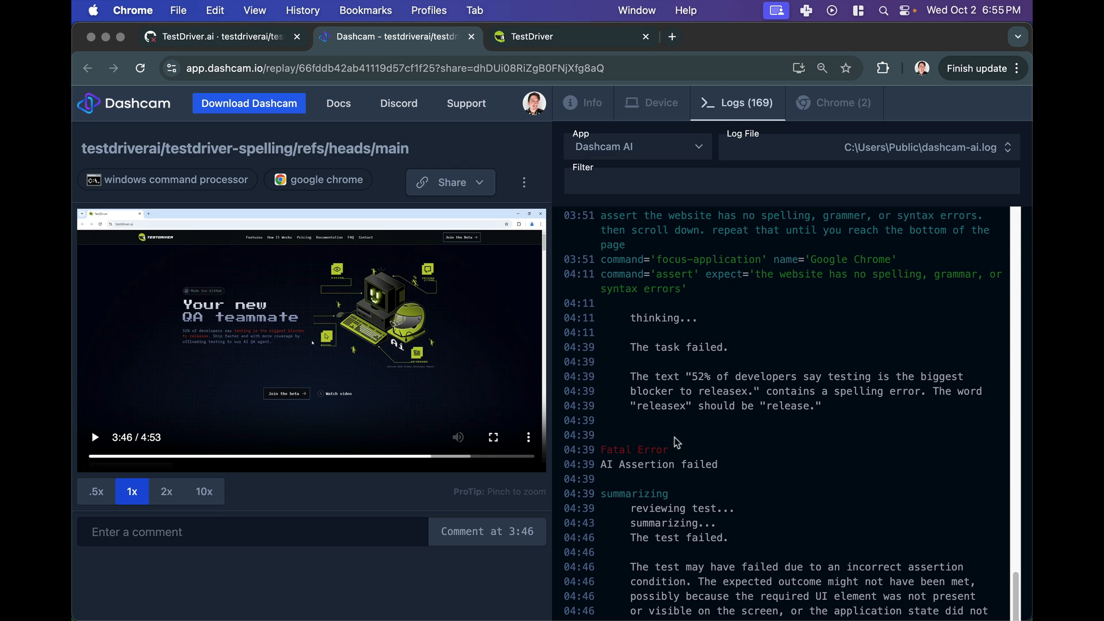
double_click(663, 406)
click(663, 406)
click(494, 442)
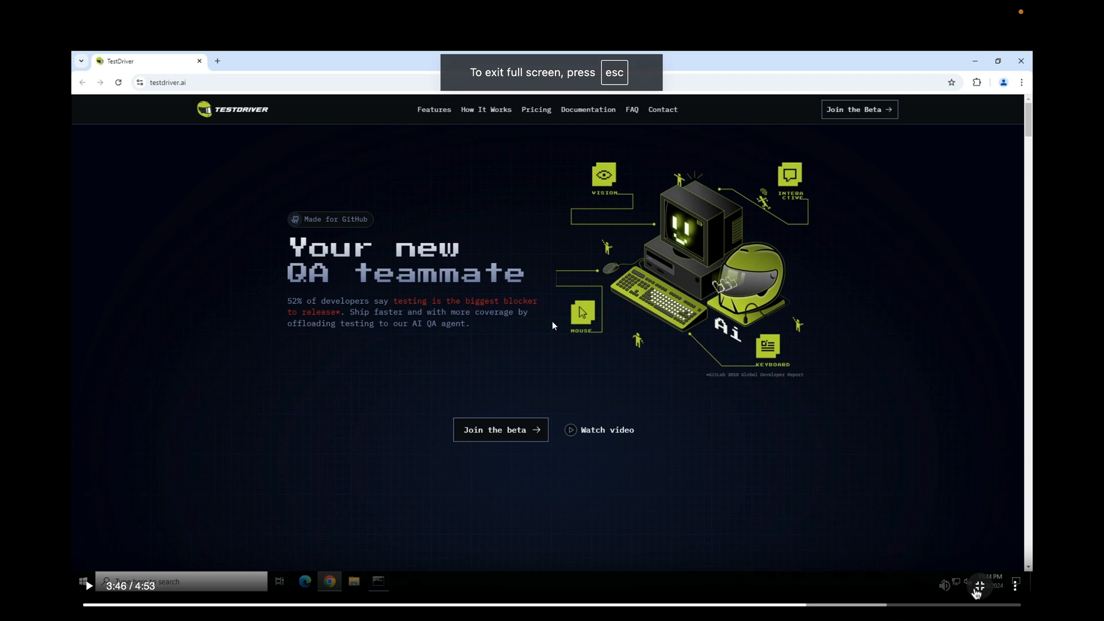
click(980, 586)
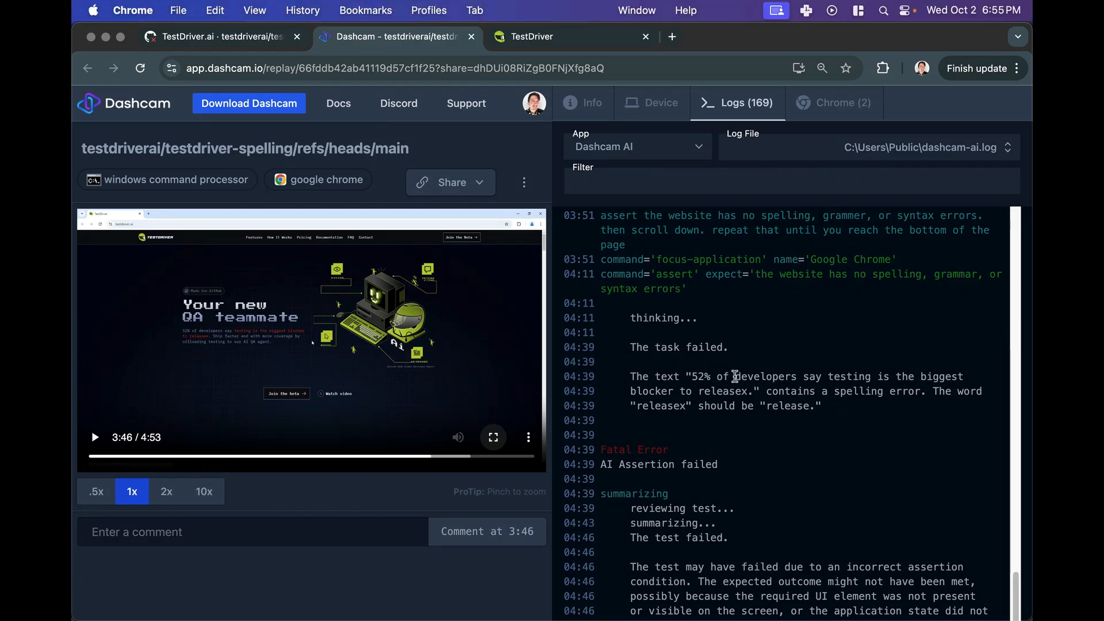
- Open the replay's Chrome network requests and inspect one request's details
scroll(735, 377, down, 5)
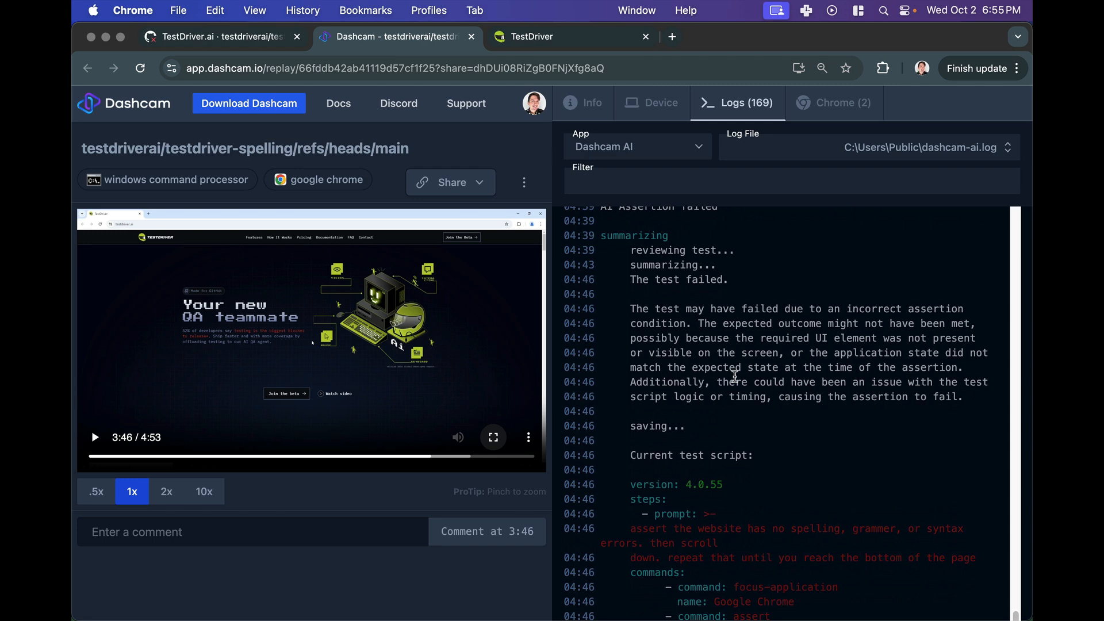
click(826, 112)
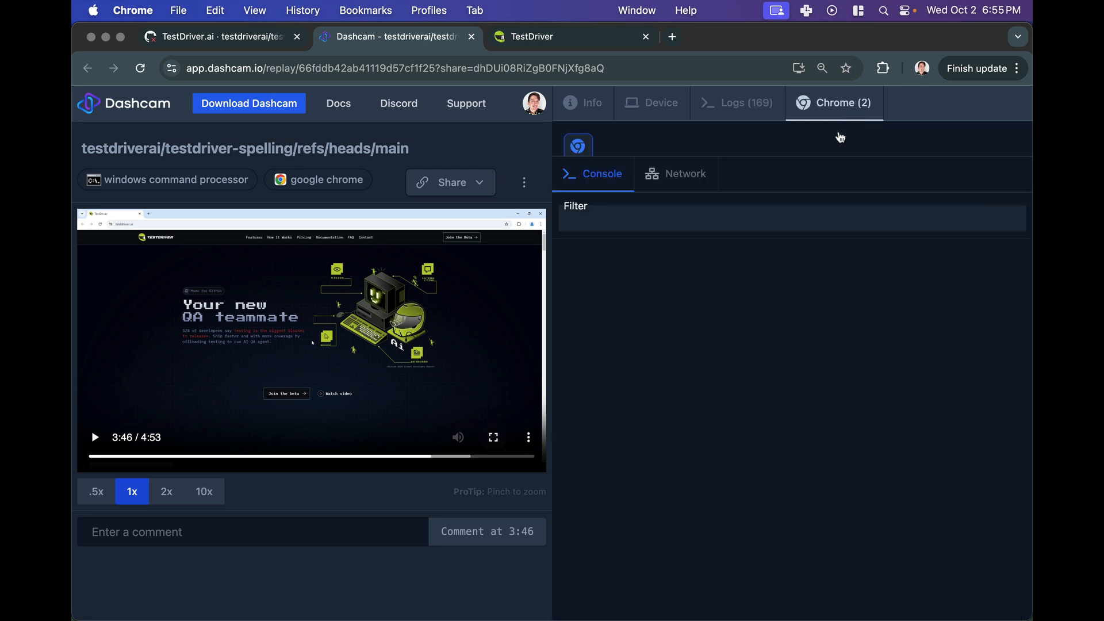
click(634, 183)
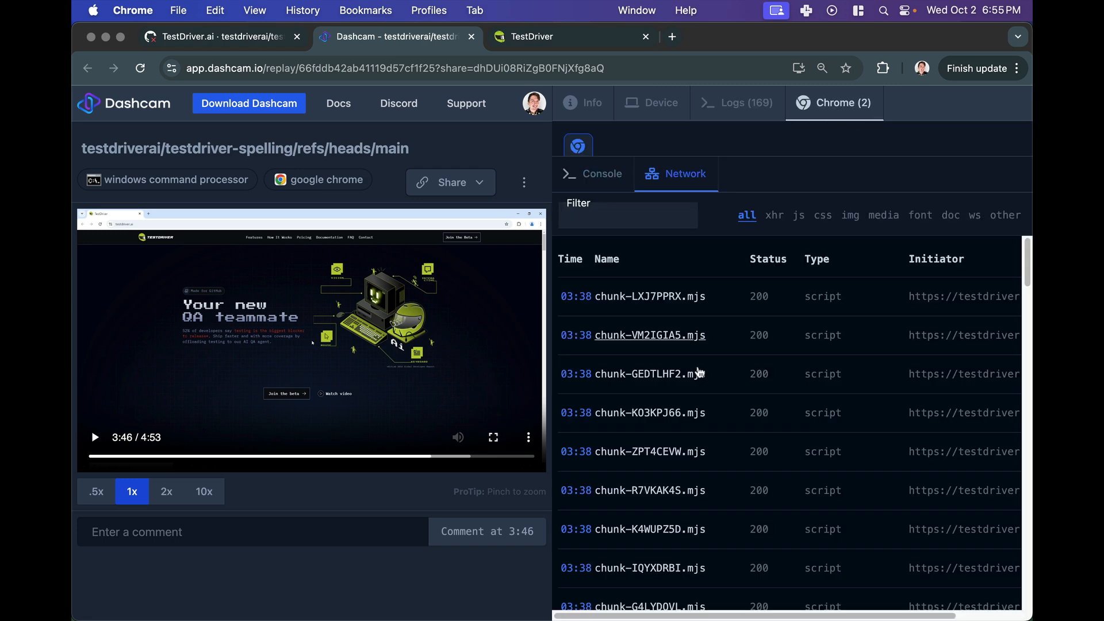
scroll(712, 460, down, 10)
scroll(715, 464, down, 4)
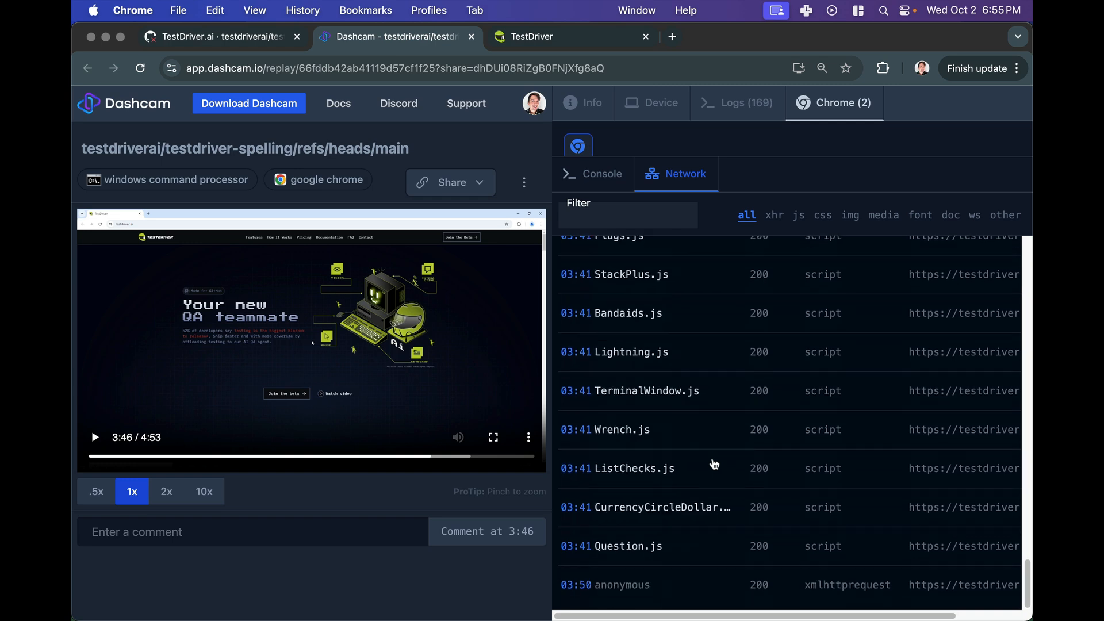
click(647, 358)
scroll(699, 415, down, 10)
scroll(699, 415, up, 10)
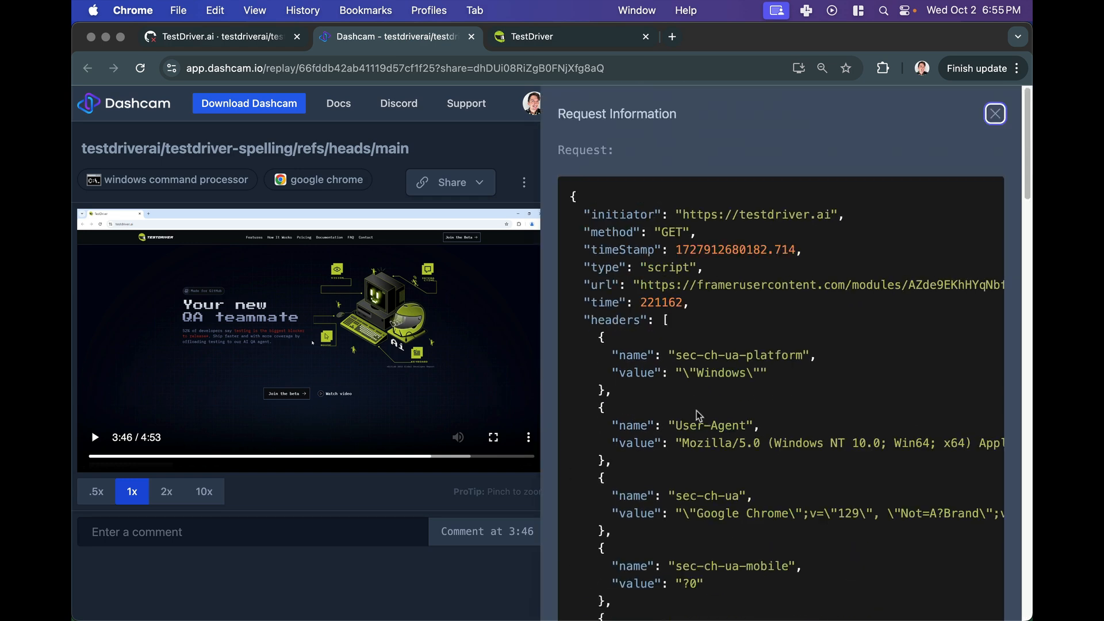
click(995, 114)
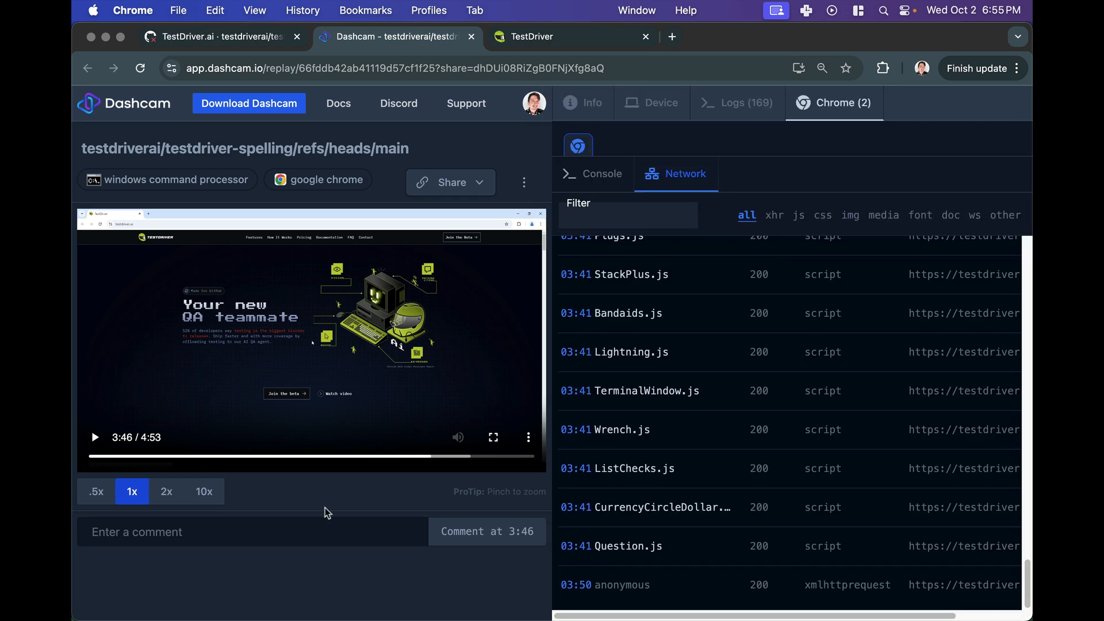
click(620, 174)
- Browse the replay's Device and Info details and return to the Logs
click(651, 104)
scroll(754, 299, down, 10)
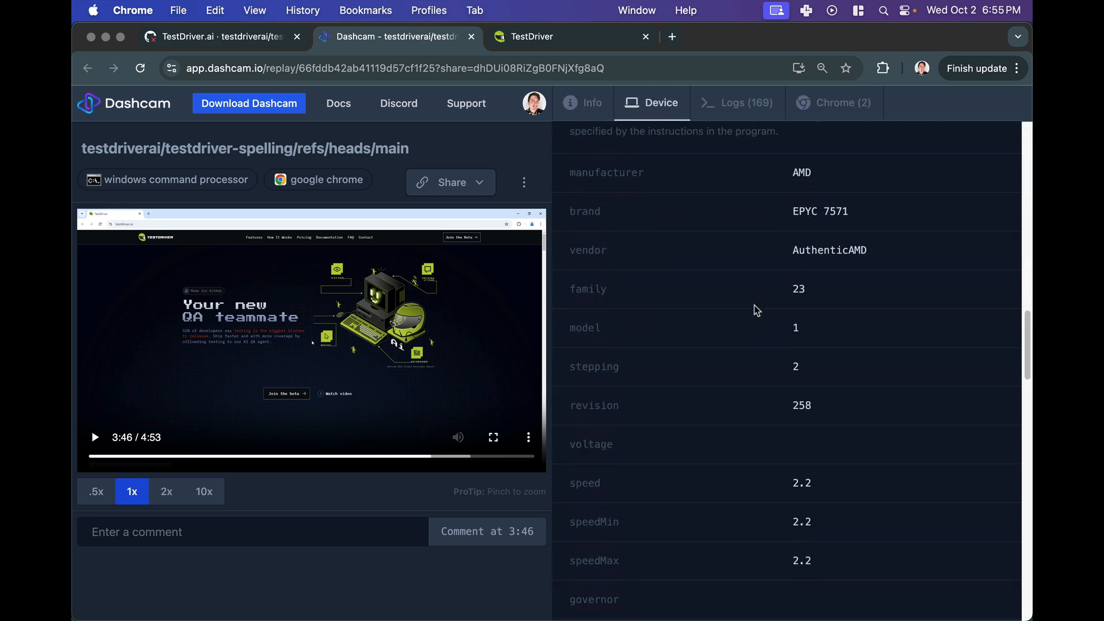
scroll(739, 259, up, 10)
click(571, 106)
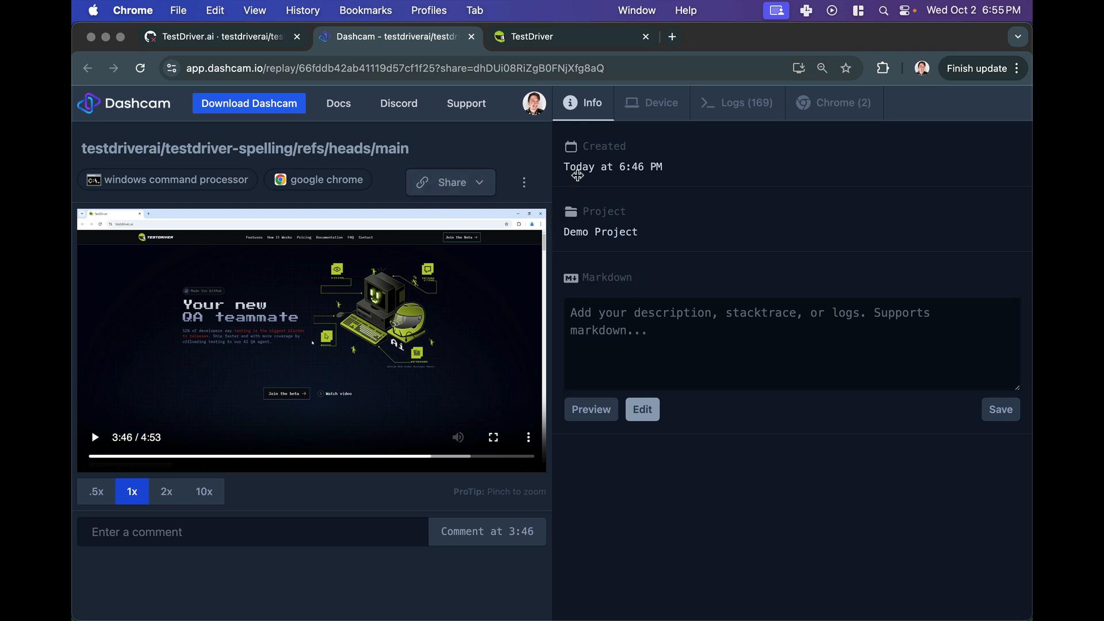
click(722, 105)
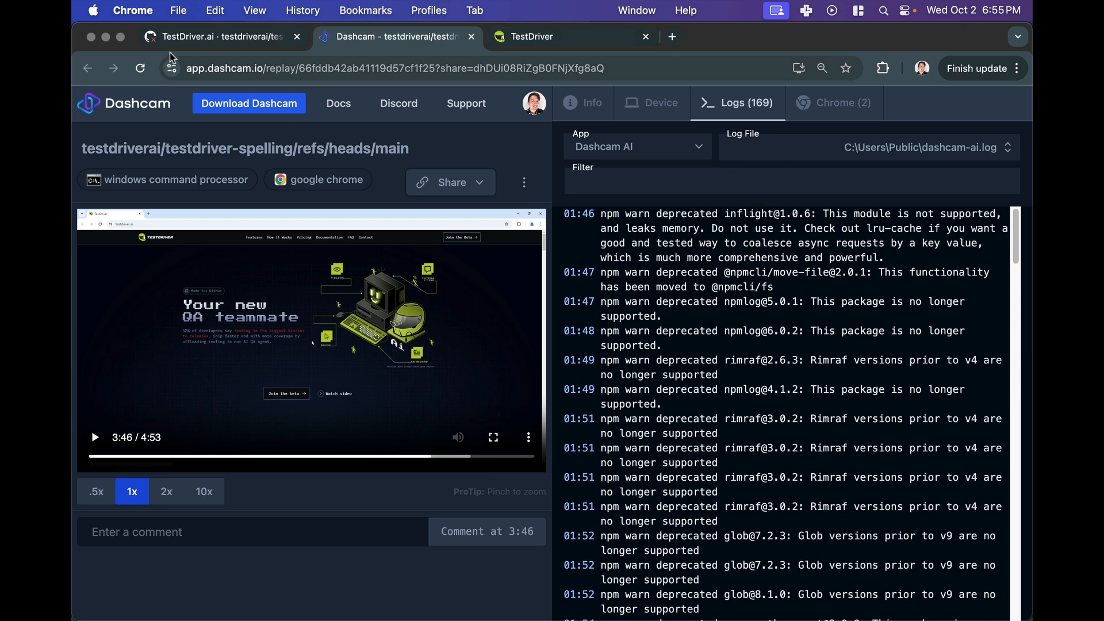
- Return to the failed GitHub Actions run log and scroll through the TestDriver job output
click(219, 37)
scroll(643, 290, up, 10)
scroll(644, 291, down, 15)
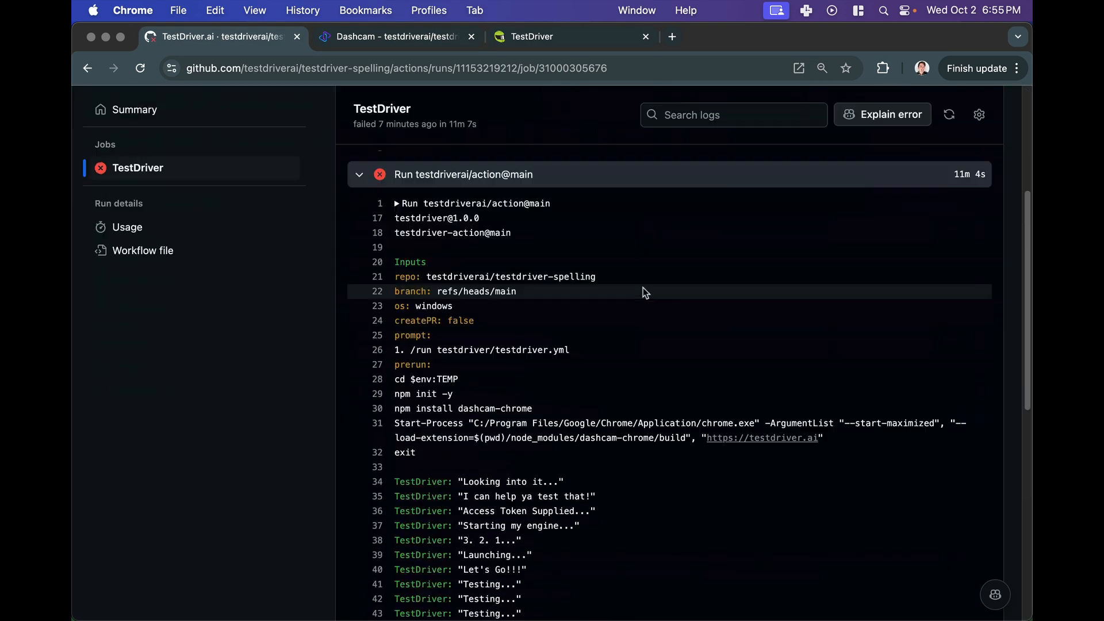
scroll(644, 292, up, 15)
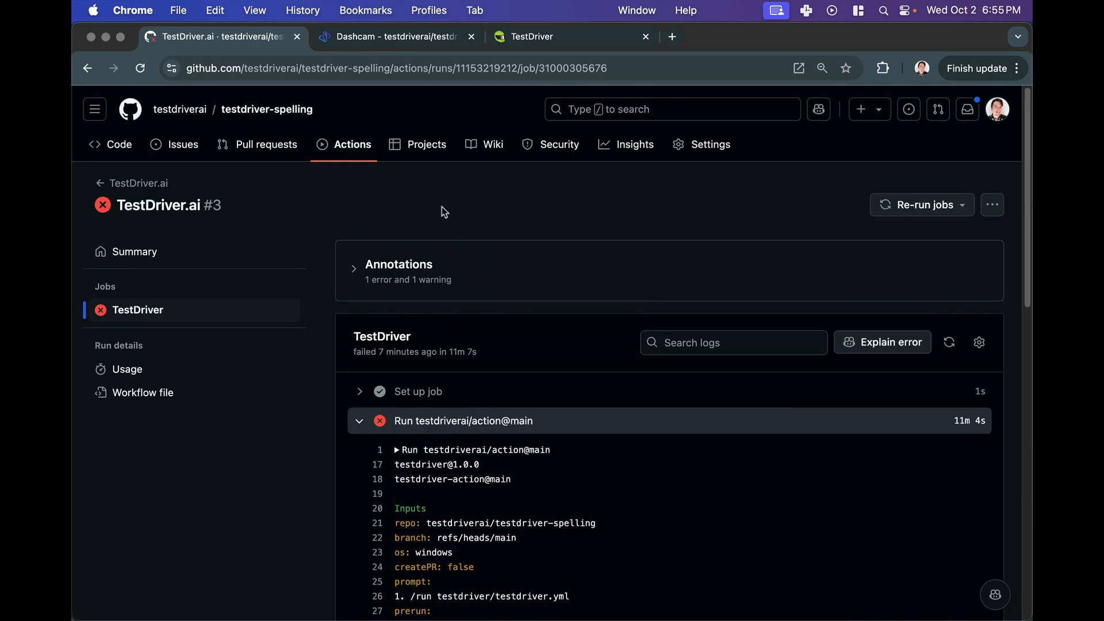
- Open the testdriver.ai site's Documentation and go to the CLI Commands reference page
click(394, 37)
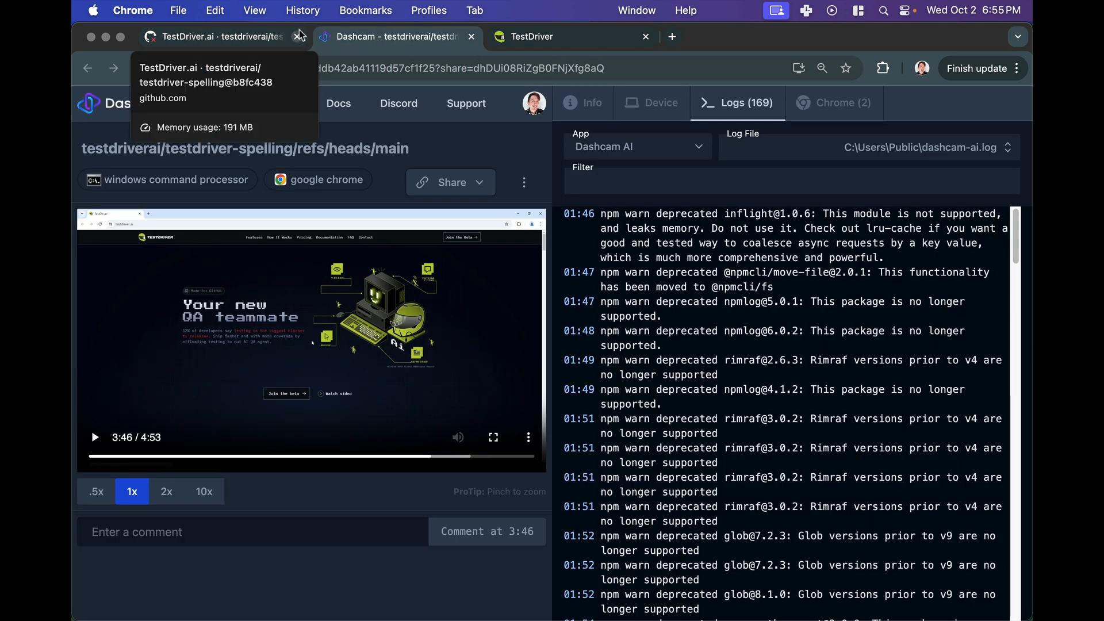
click(522, 40)
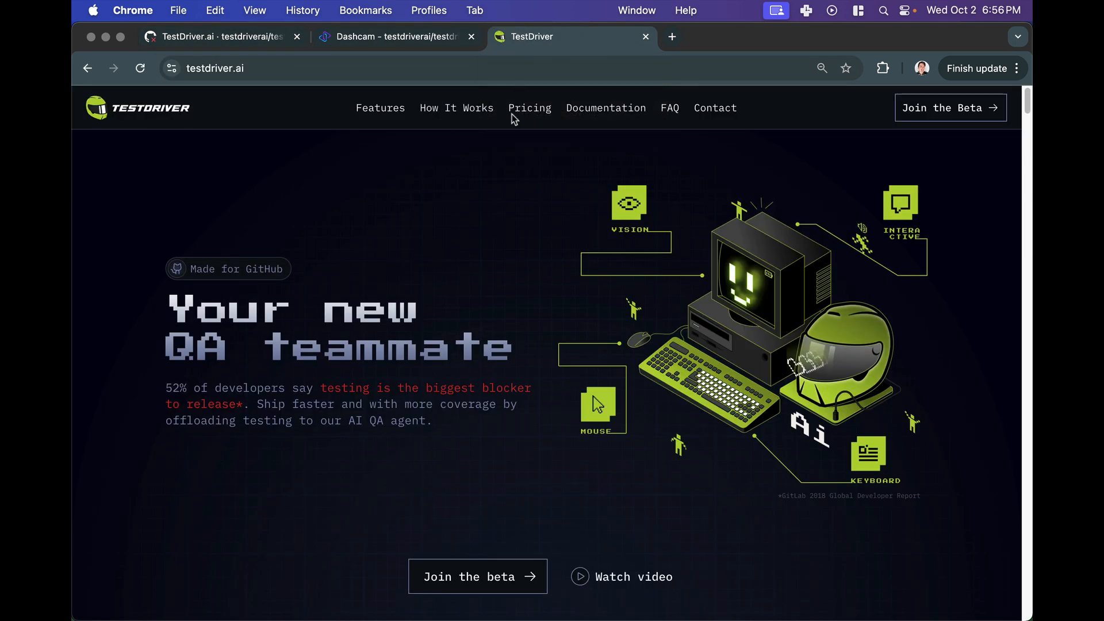
click(604, 110)
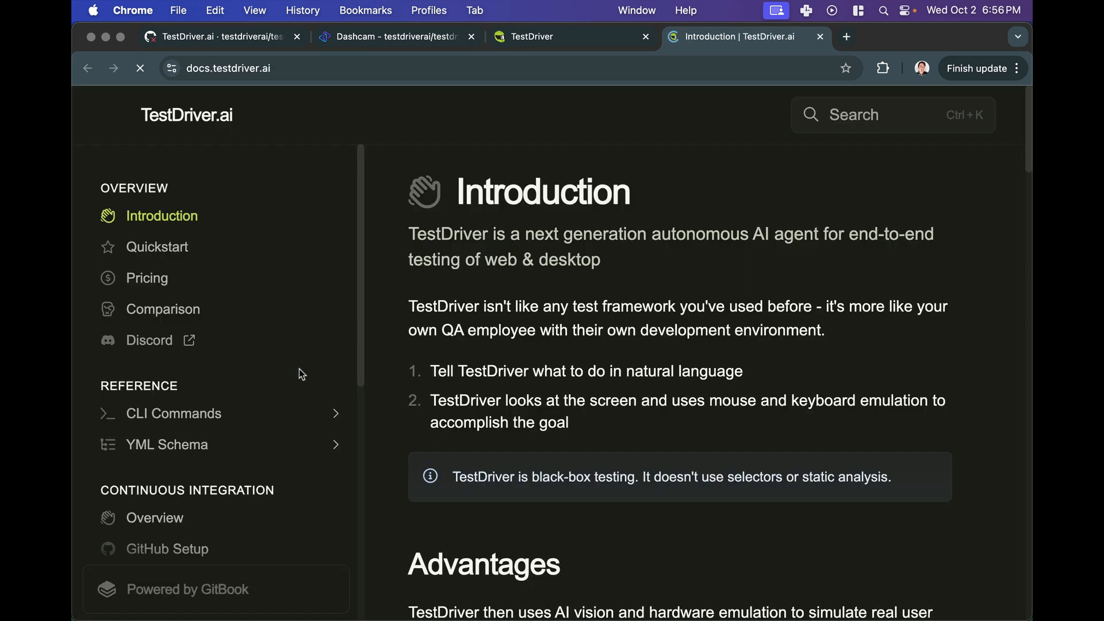
scroll(253, 391, down, 10)
click(256, 426)
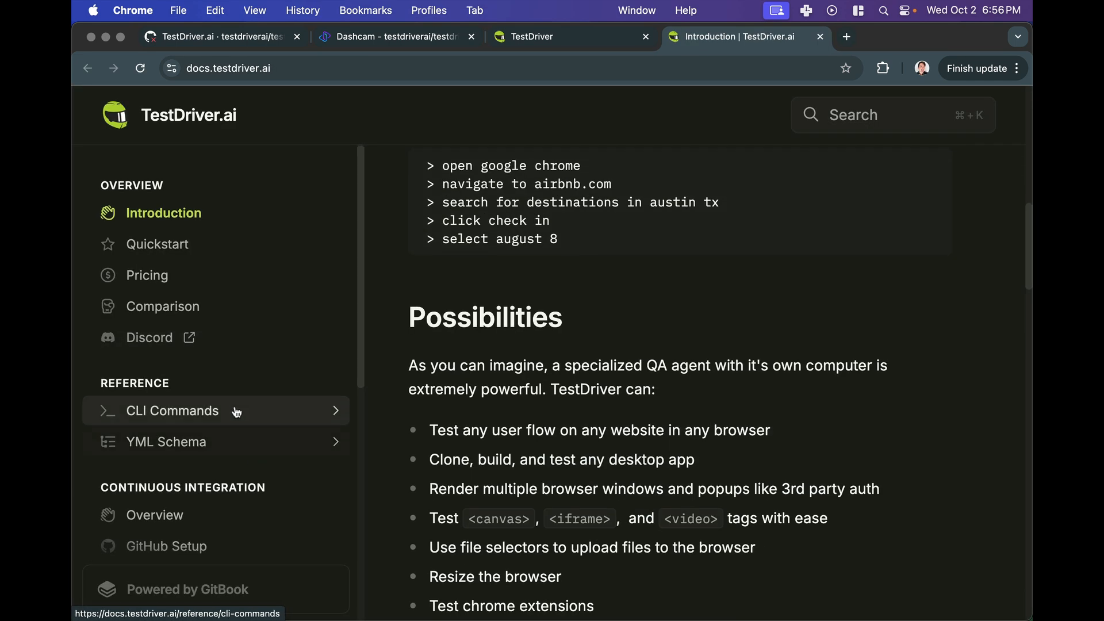
scroll(224, 449, down, 4)
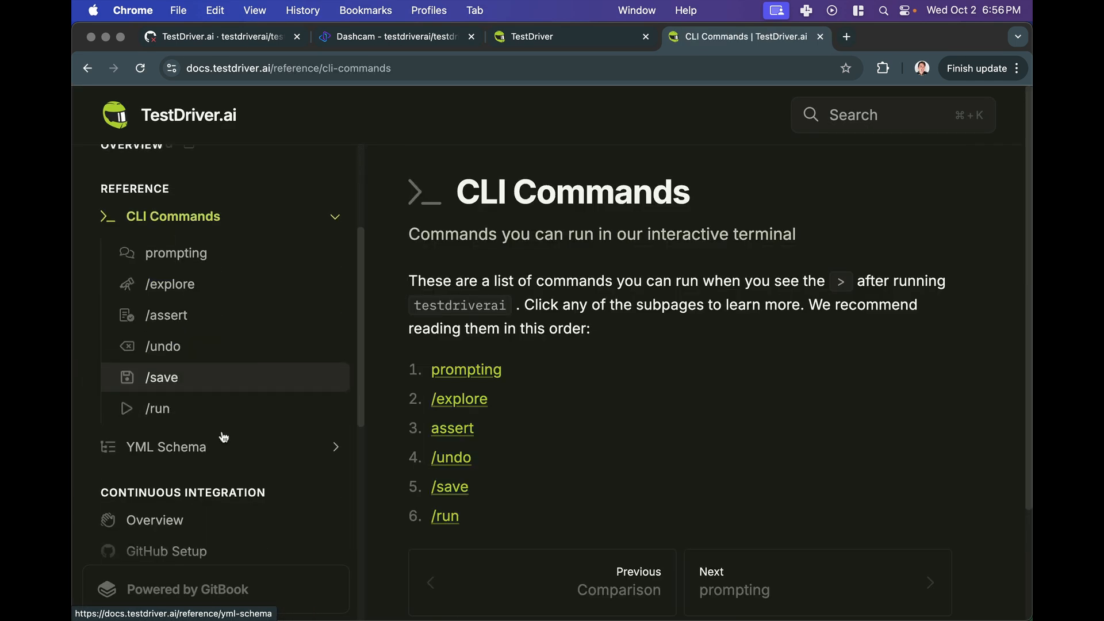
- Switch back to the testdriver.ai homepage and then to the failed GitHub Actions run page
click(576, 30)
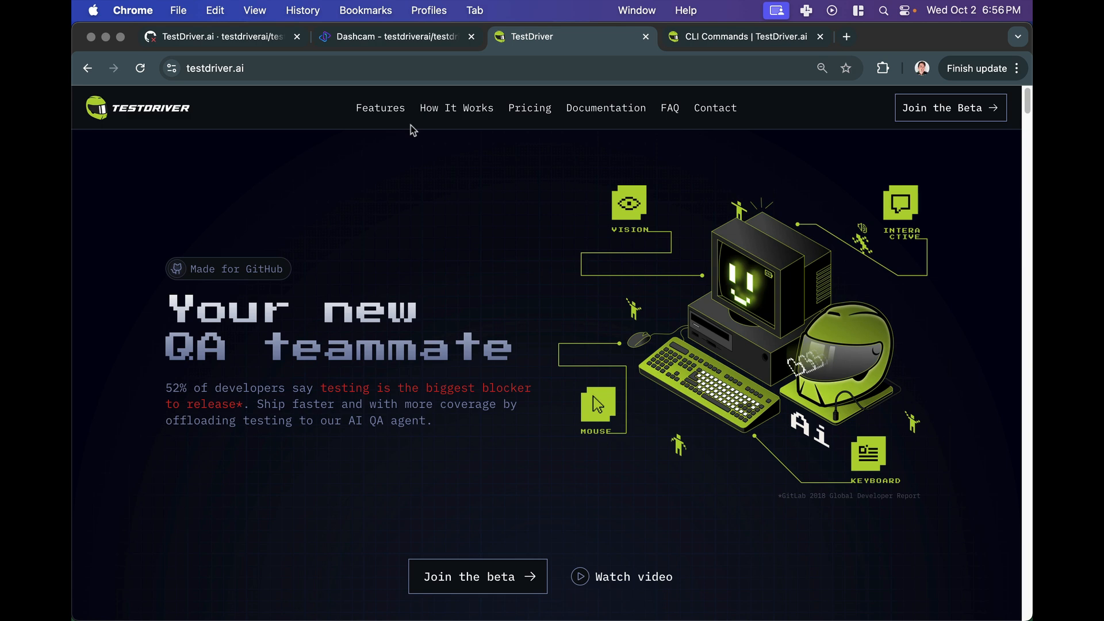
click(230, 37)
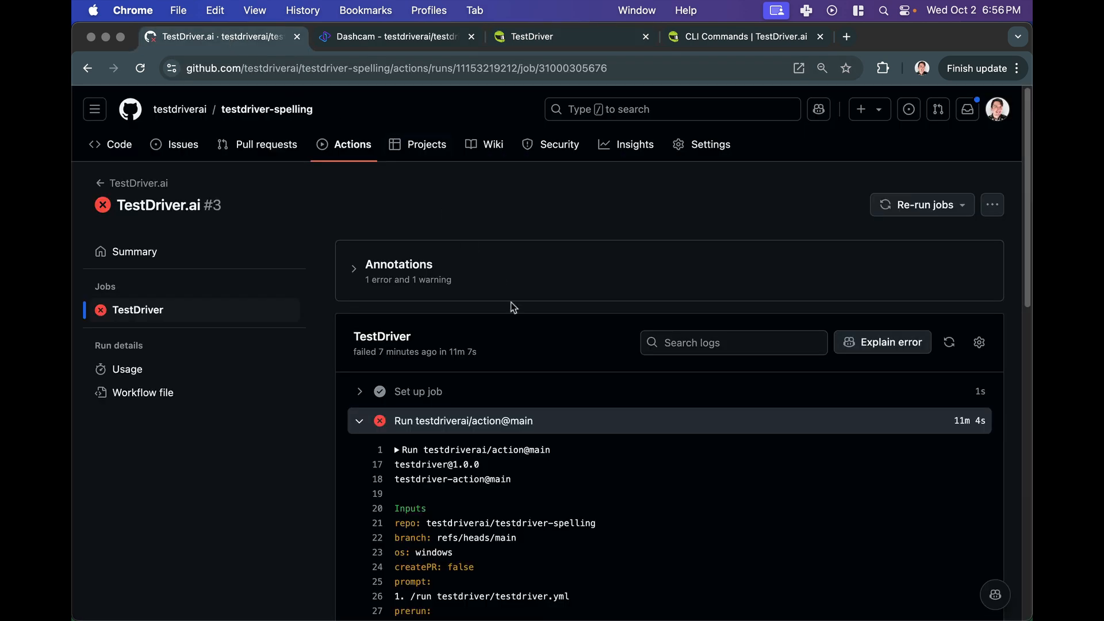
scroll(512, 322, down, 10)
scroll(524, 406, up, 15)
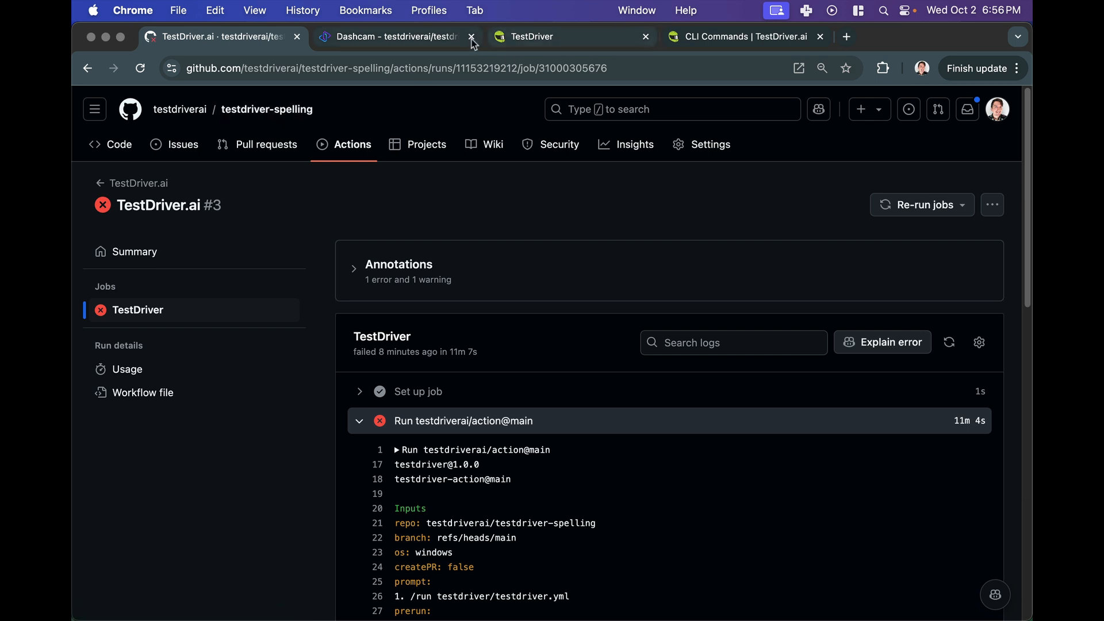
- Close the Dashcam replay tab and switch between the GitHub run page and the testdriver.ai homepage
click(565, 37)
click(448, 38)
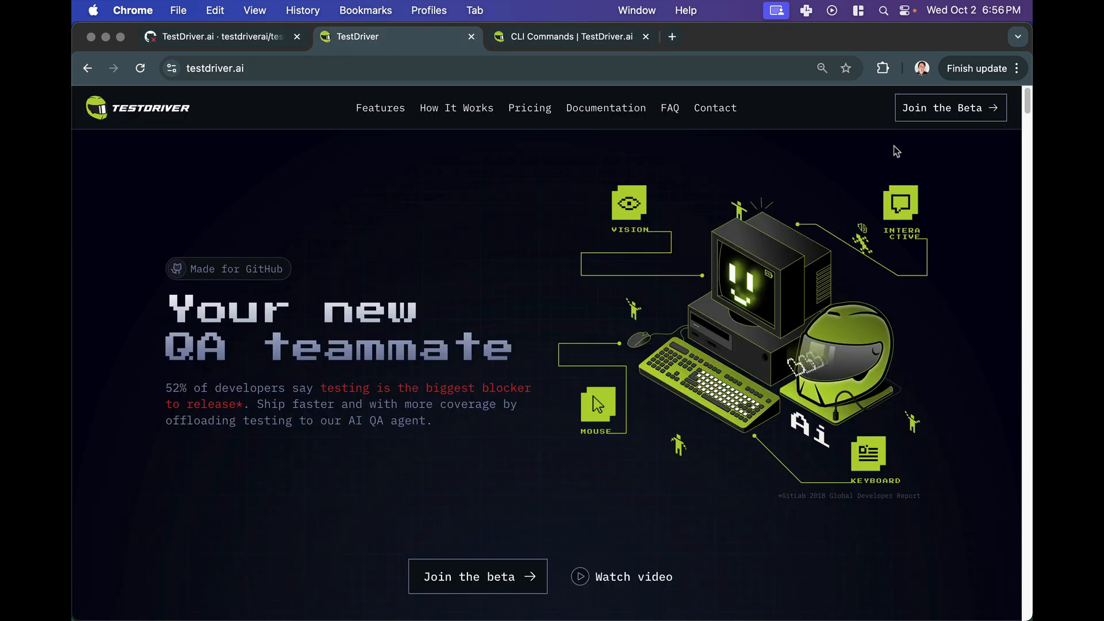
click(260, 40)
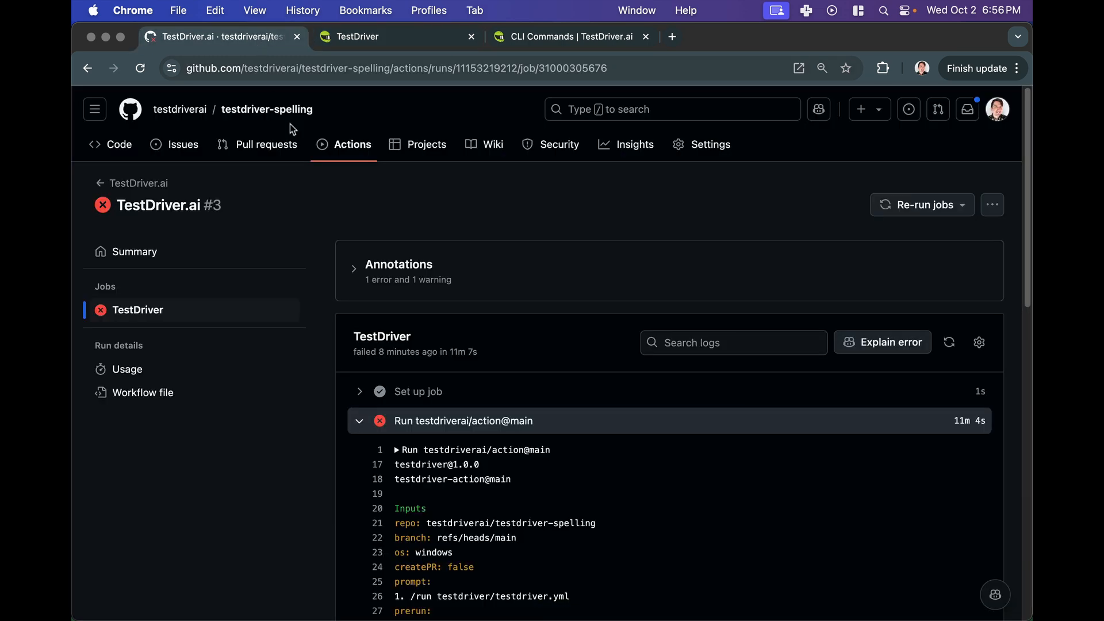
click(412, 43)
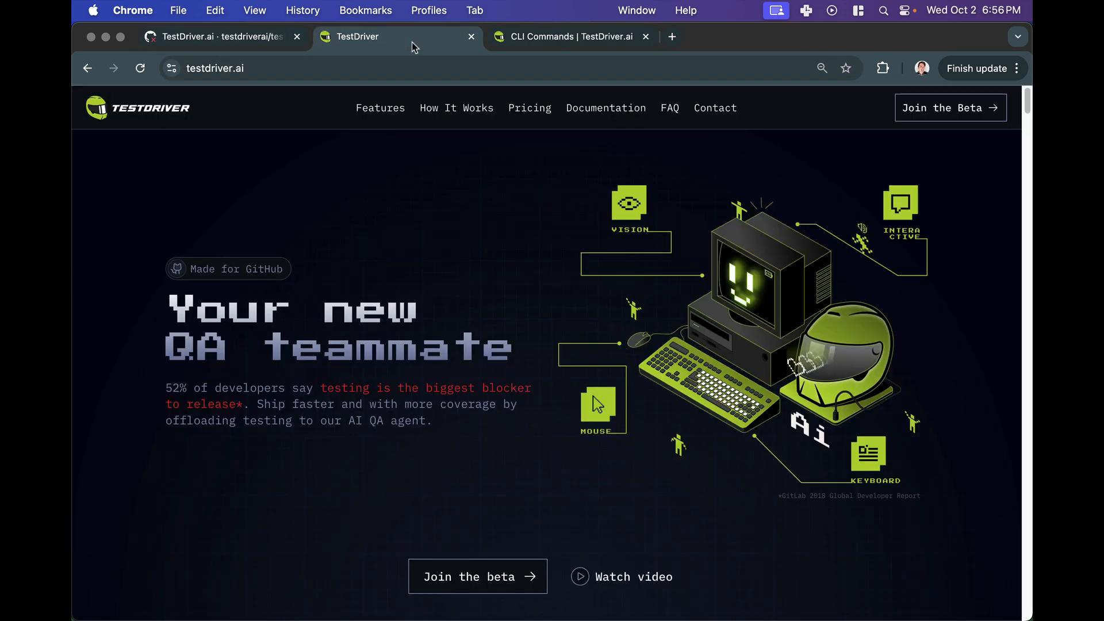